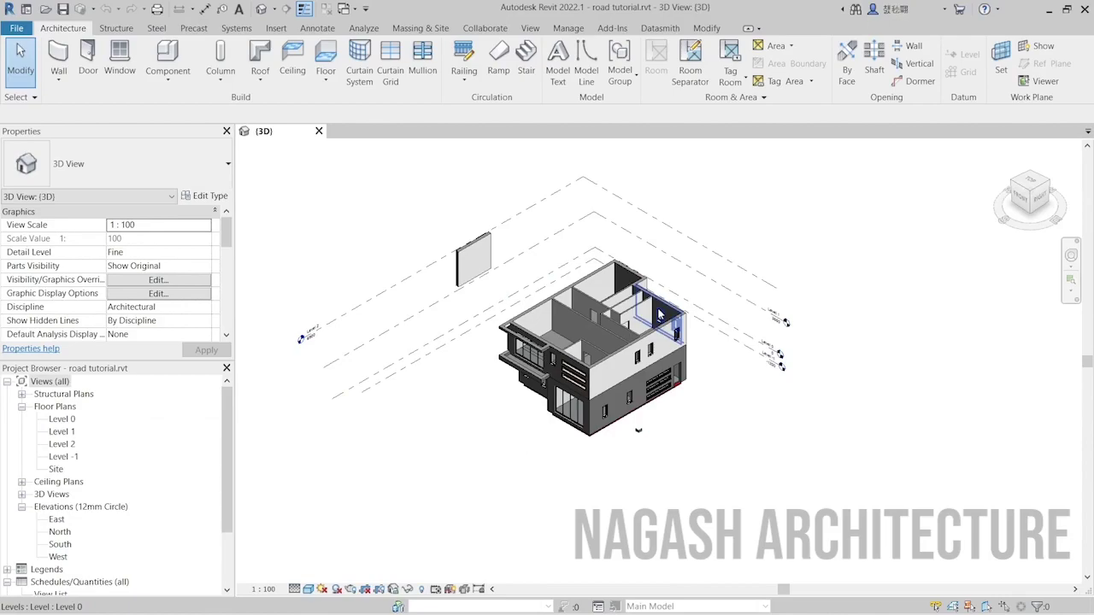
Step: Zoom in and pick the stray Basic Wall panel floating beside the house for deletion
{"action": "scroll", "coordinate": [659, 316], "scroll_direction": "up", "scroll_amount": 1}
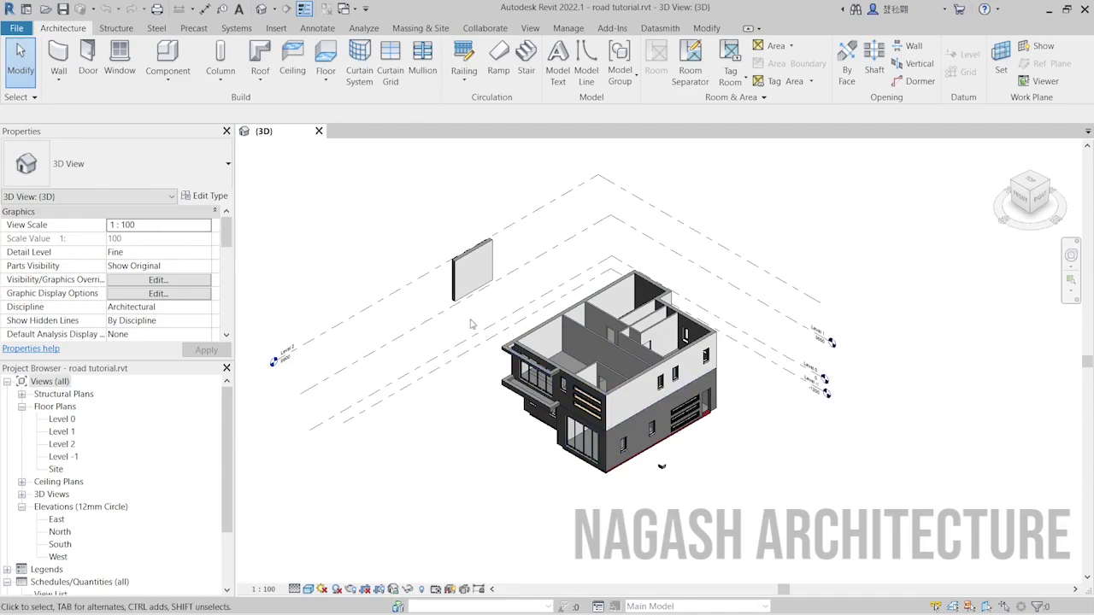
{"action": "left_click", "coordinate": [472, 270]}
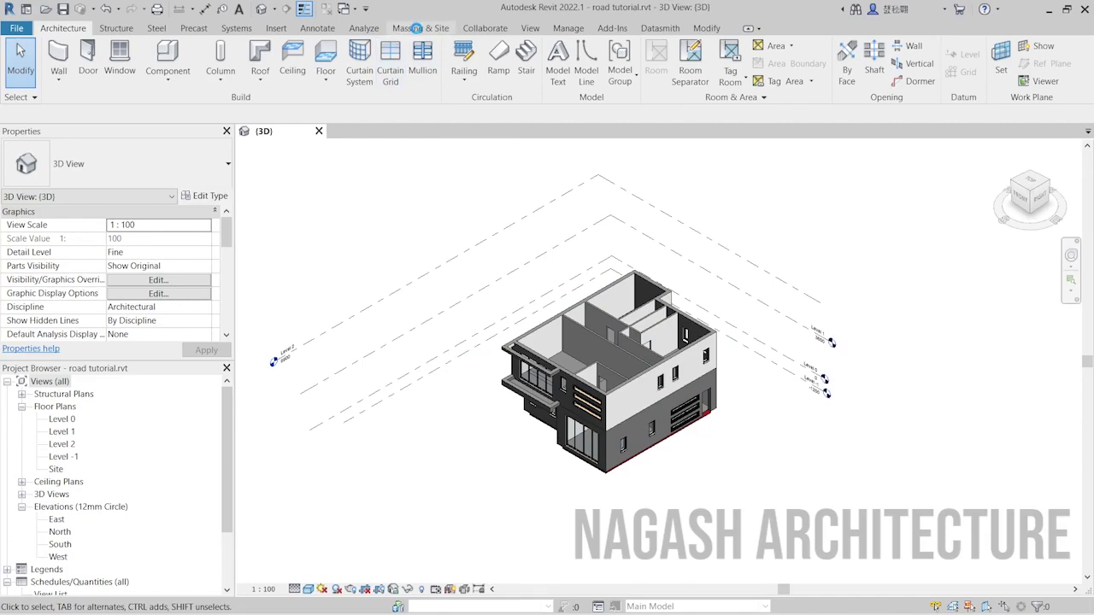
Step: Start a Toposurface from Massing & Site and place its first two points in the 3D view
{"action": "left_click", "coordinate": [411, 29]}
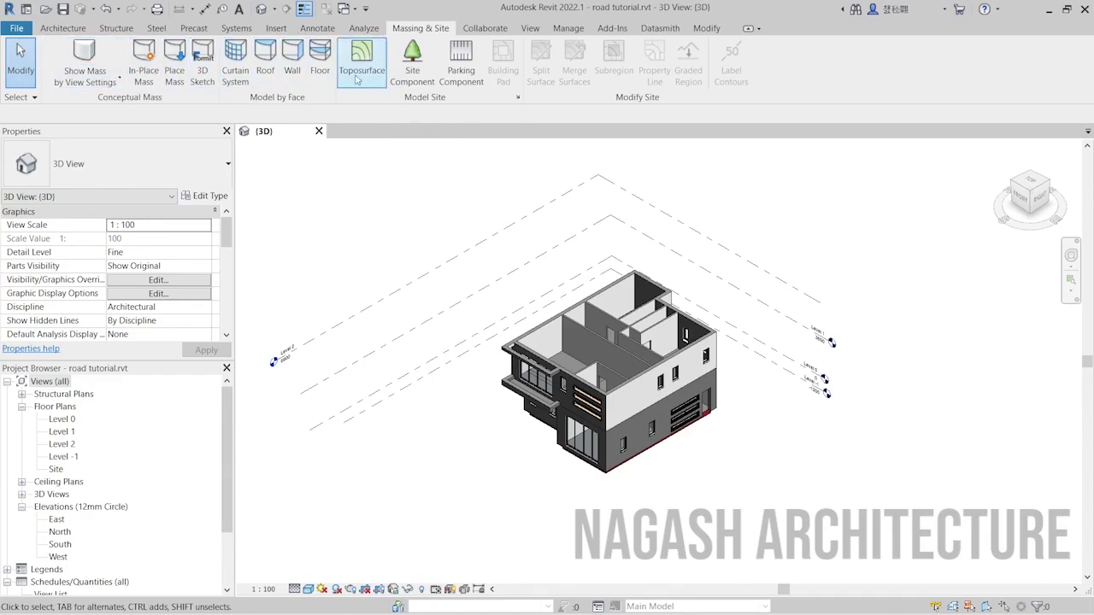
{"action": "left_click", "coordinate": [357, 74]}
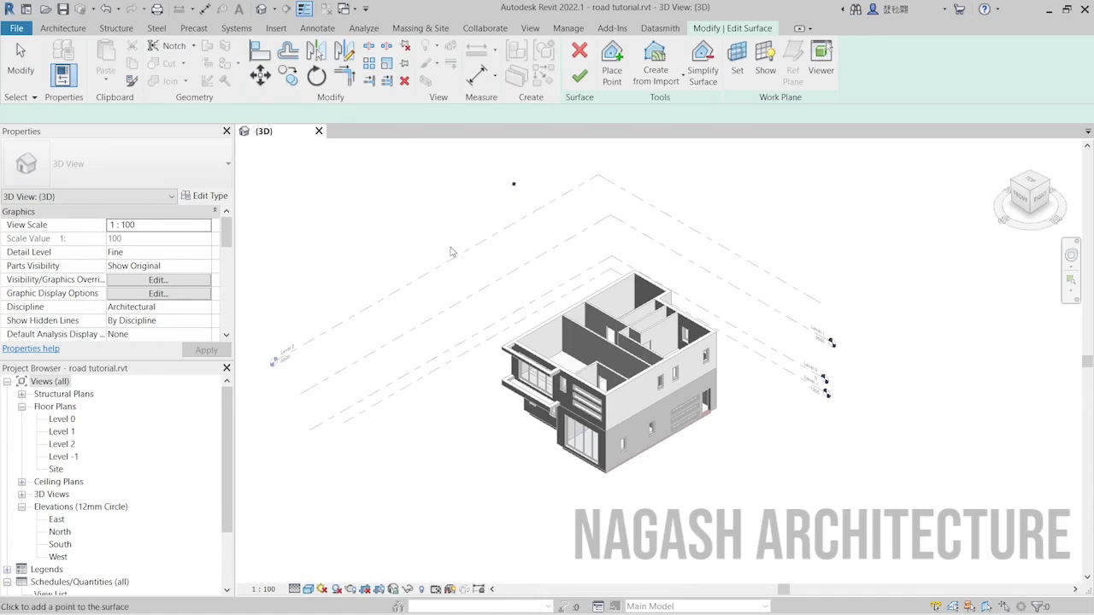
{"action": "left_click", "coordinate": [413, 290]}
{"action": "scroll", "coordinate": [599, 253], "scroll_direction": "down", "scroll_amount": 2}
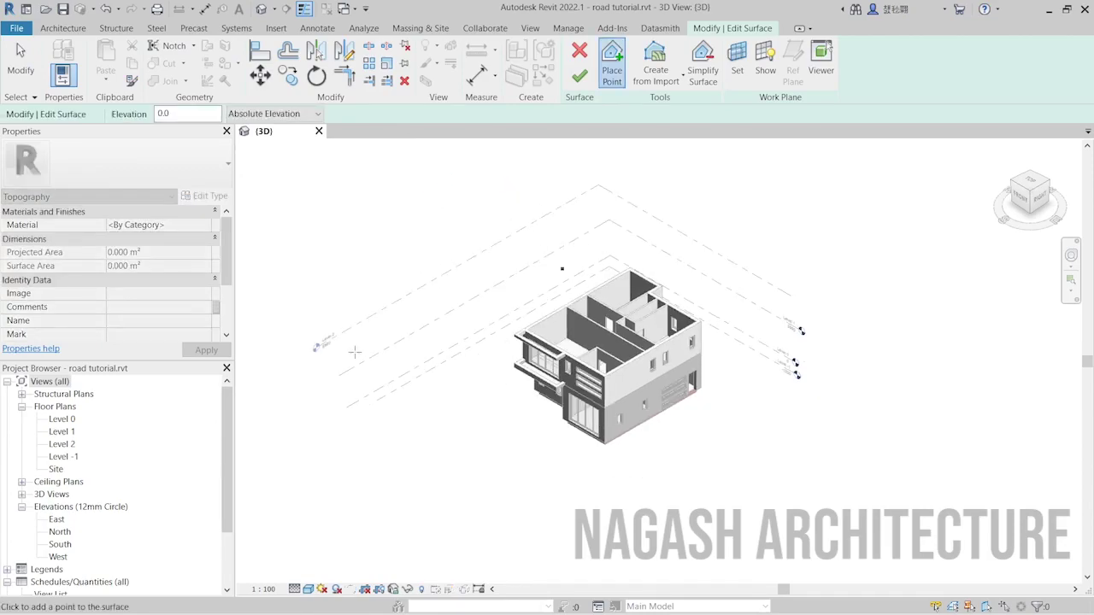
{"action": "scroll", "coordinate": [542, 269], "scroll_direction": "down", "scroll_amount": 2}
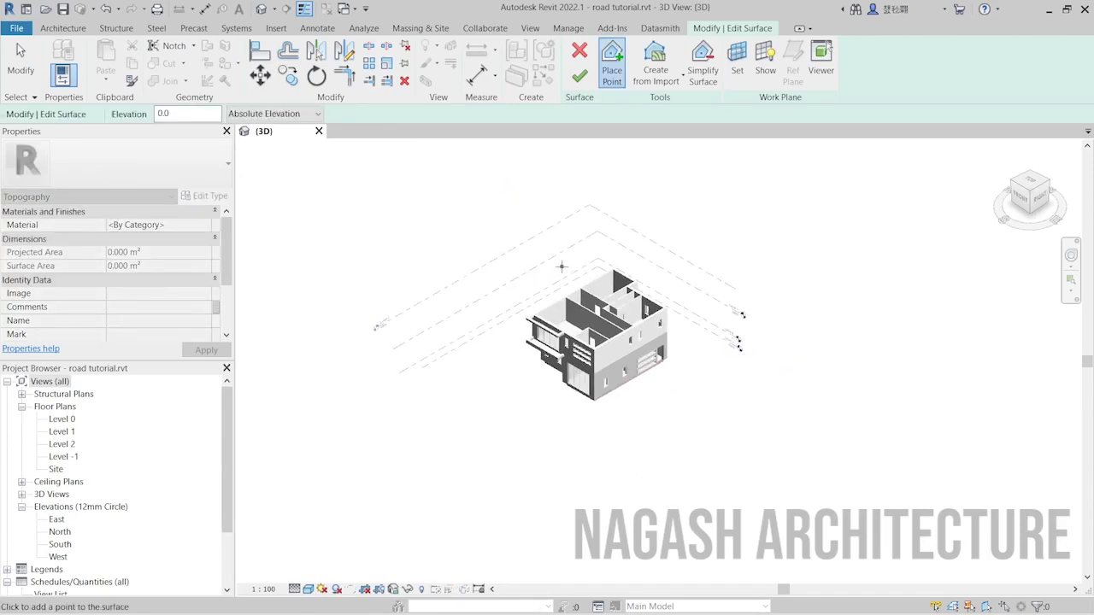
{"action": "left_click", "coordinate": [458, 384]}
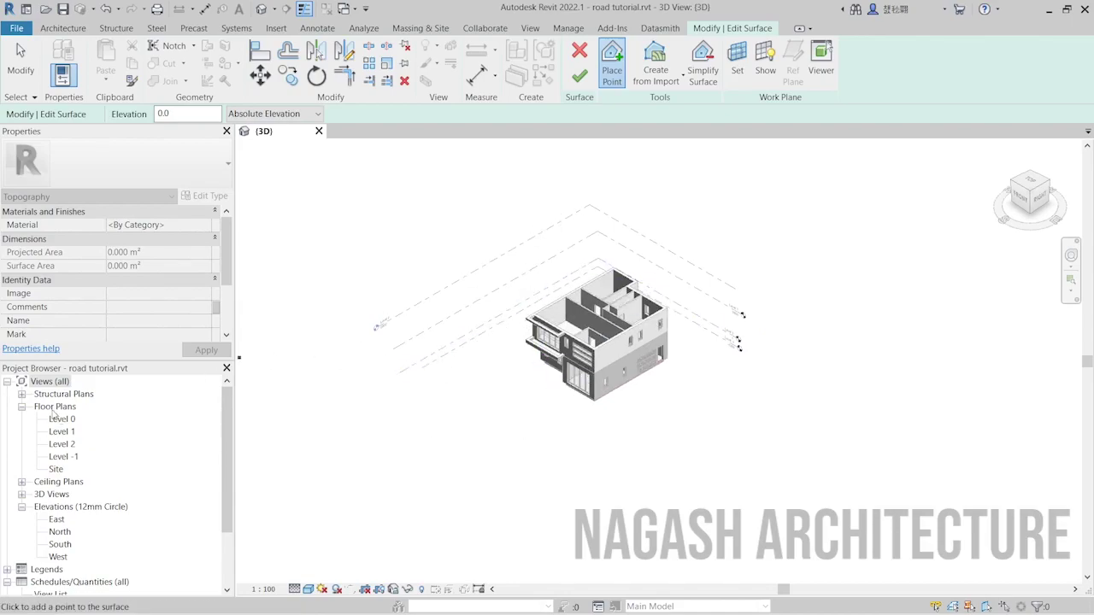
Step: In the Site plan, place corner points forming a 490.399 m² rectangle around the house
{"action": "left_click", "coordinate": [55, 469]}
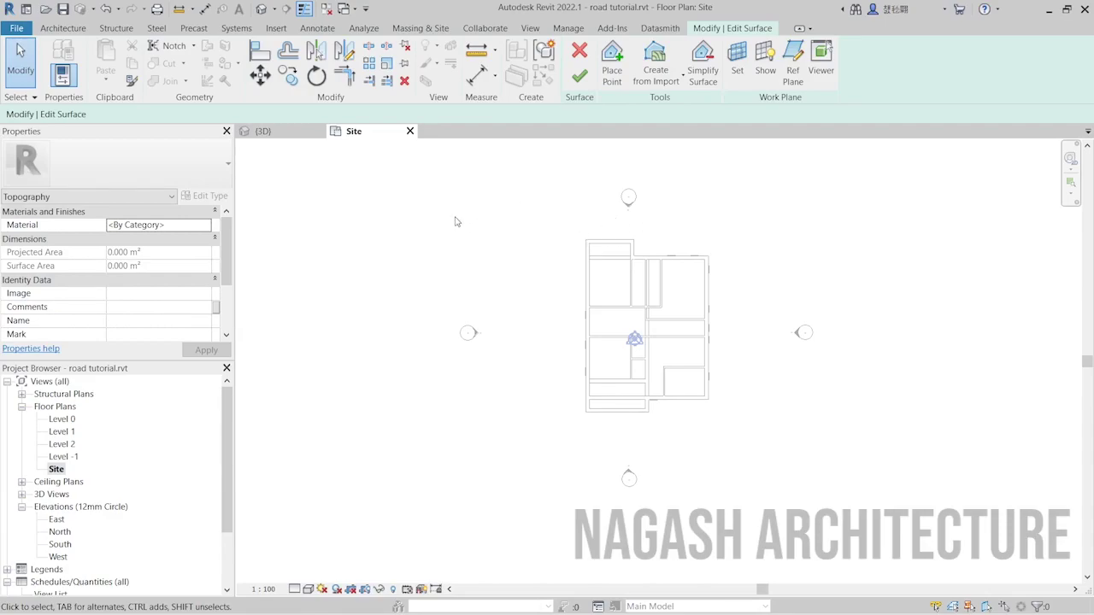
{"action": "left_click", "coordinate": [612, 76]}
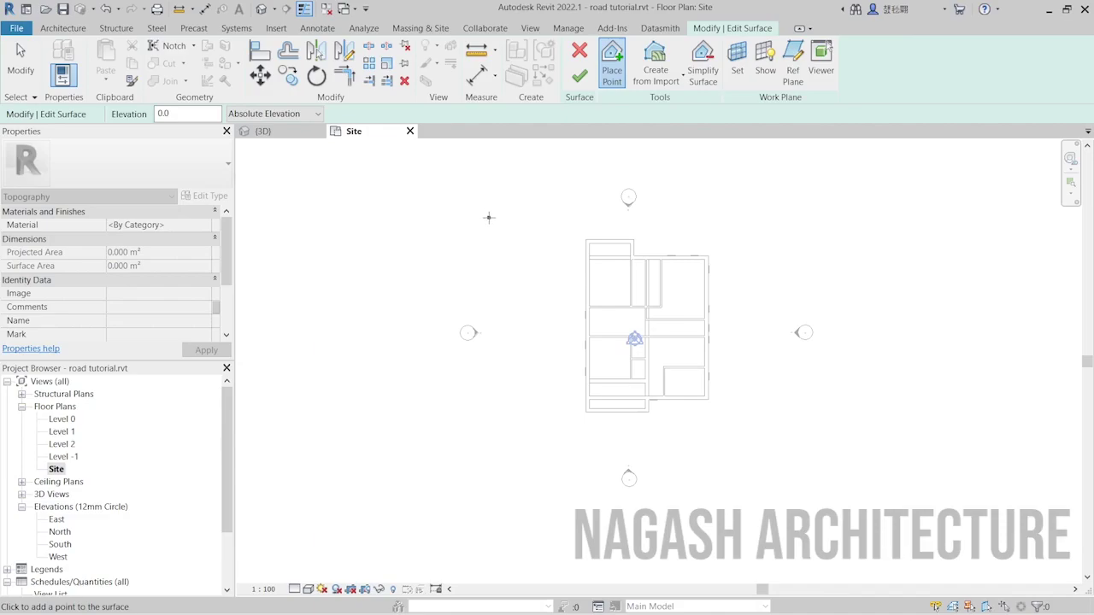
{"action": "left_click", "coordinate": [805, 220]}
{"action": "left_click", "coordinate": [490, 456]}
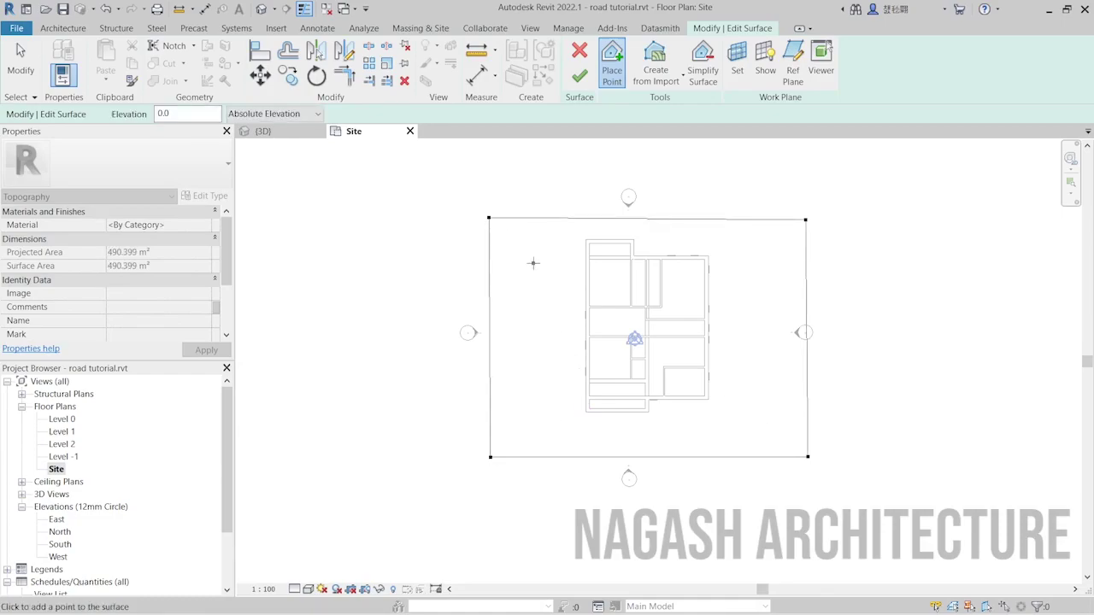
{"action": "key", "text": "Escape"}
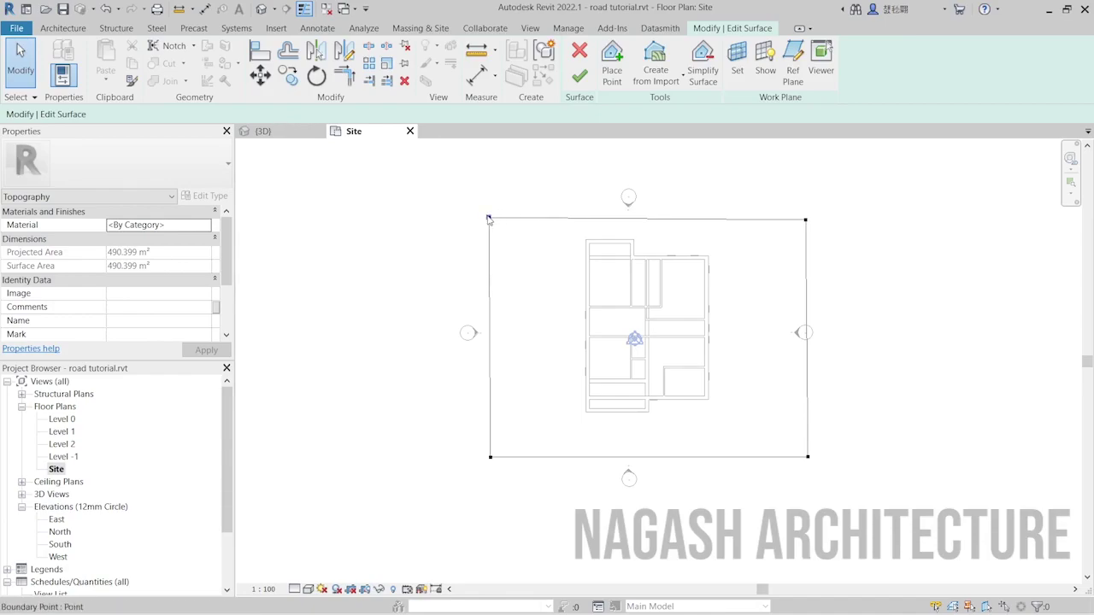
Step: Drag the four boundary corners outward into a wider square, then view it in 3D
{"action": "mouse_move", "coordinate": [488, 219]}
{"action": "left_mouse_down"}
{"action": "mouse_move", "coordinate": [486, 183]}
{"action": "mouse_move", "coordinate": [466, 198]}
{"action": "mouse_move", "coordinate": [491, 199]}
{"action": "left_mouse_up"}
{"action": "left_click", "coordinate": [491, 459]}
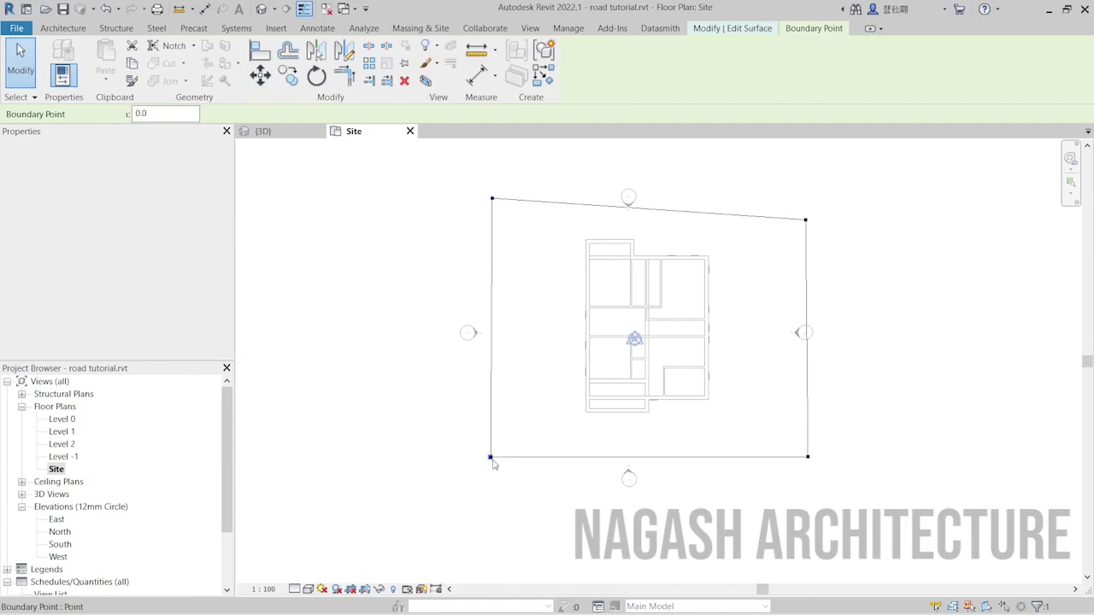
{"action": "left_click_drag", "start_coordinate": [492, 463], "coordinate": [494, 520]}
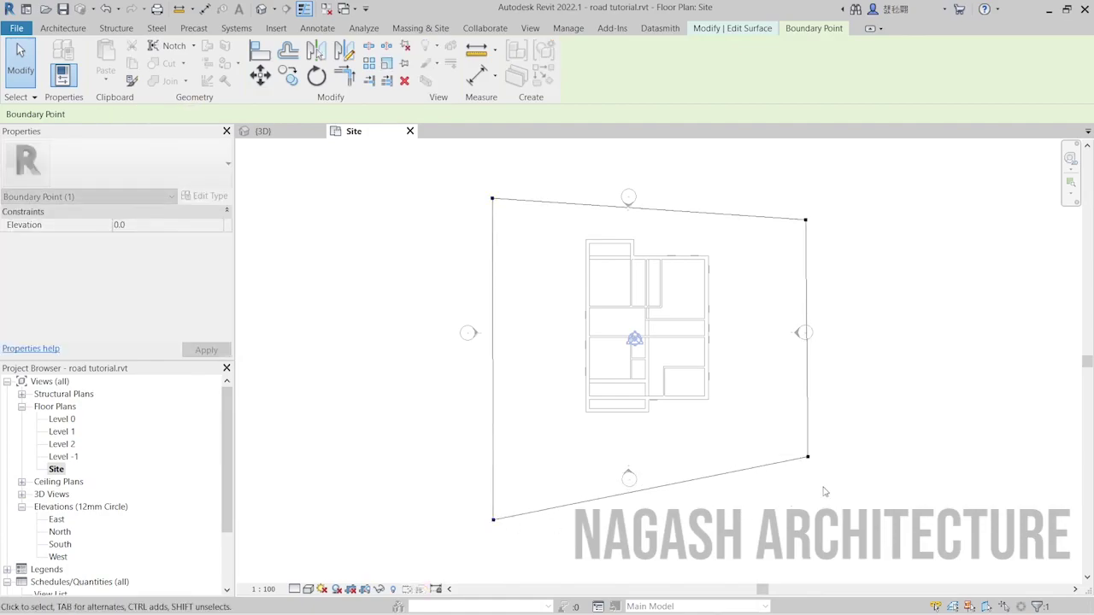
{"action": "left_click_drag", "start_coordinate": [808, 457], "coordinate": [814, 521]}
{"action": "left_click", "coordinate": [806, 219]}
{"action": "left_click_drag", "start_coordinate": [808, 205], "coordinate": [810, 196]}
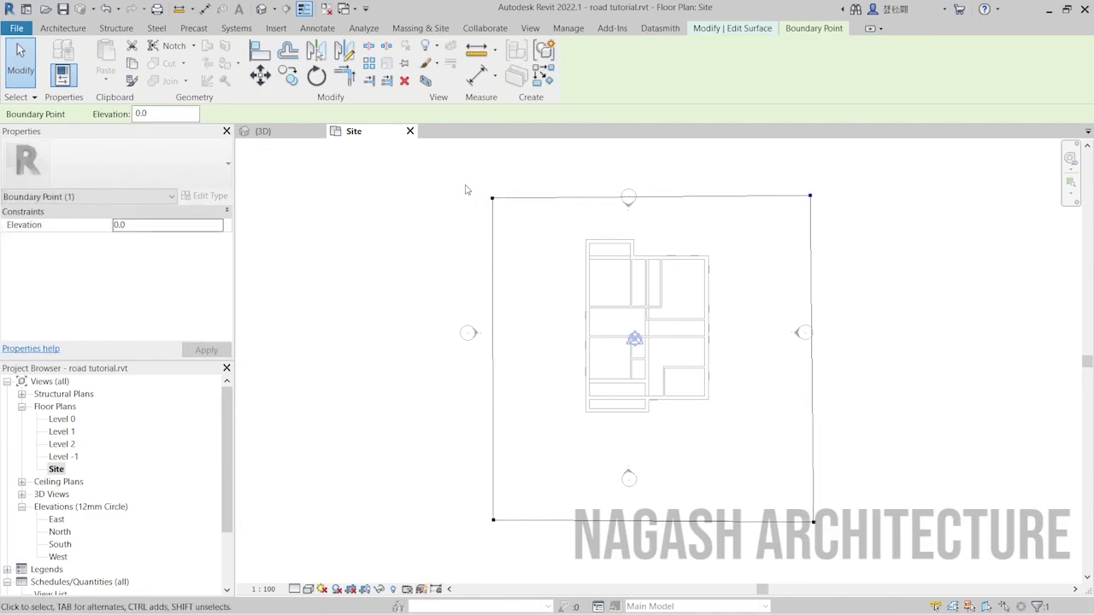
{"action": "left_click", "coordinate": [263, 131]}
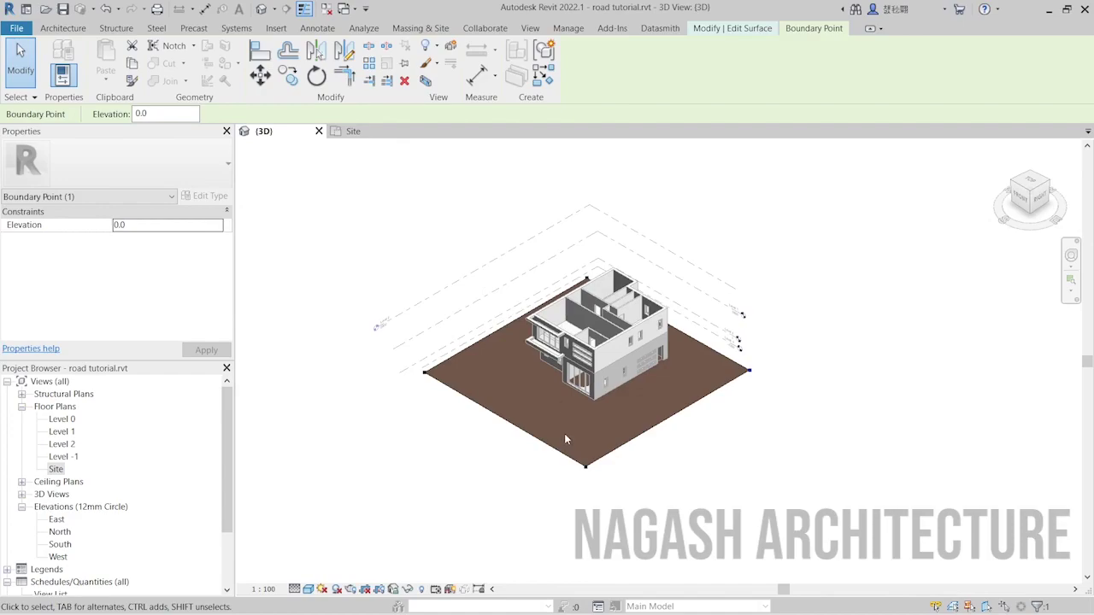
{"action": "scroll", "coordinate": [564, 433], "scroll_direction": "up", "scroll_amount": 3}
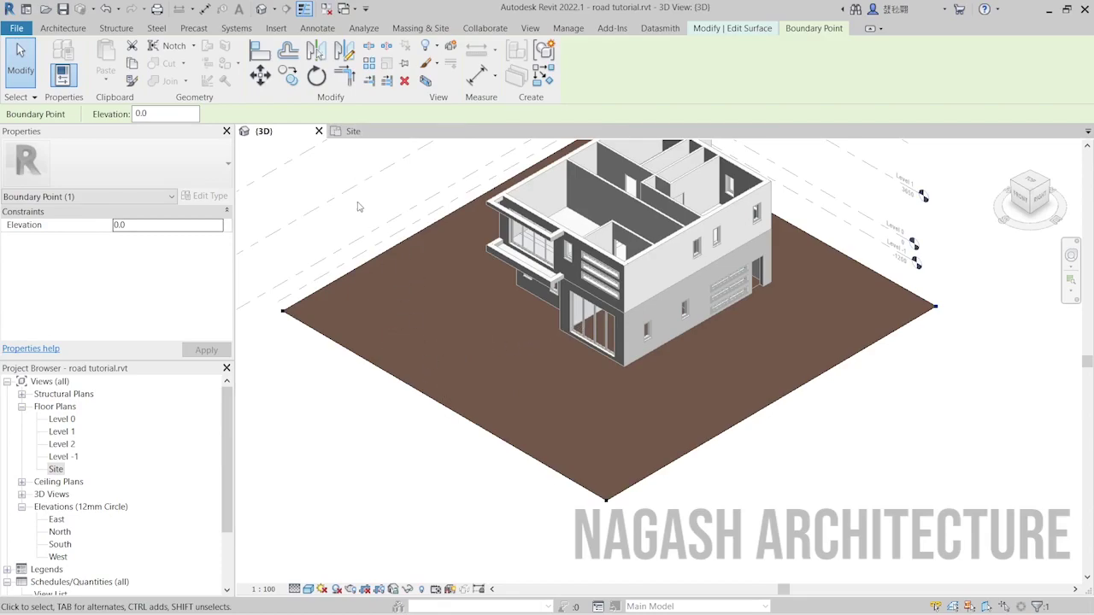
Step: Pull both bottom boundary points further south in the Site plan and check the result in 3D
{"action": "left_click", "coordinate": [354, 131]}
{"action": "scroll", "coordinate": [530, 393], "scroll_direction": "up", "scroll_amount": 1}
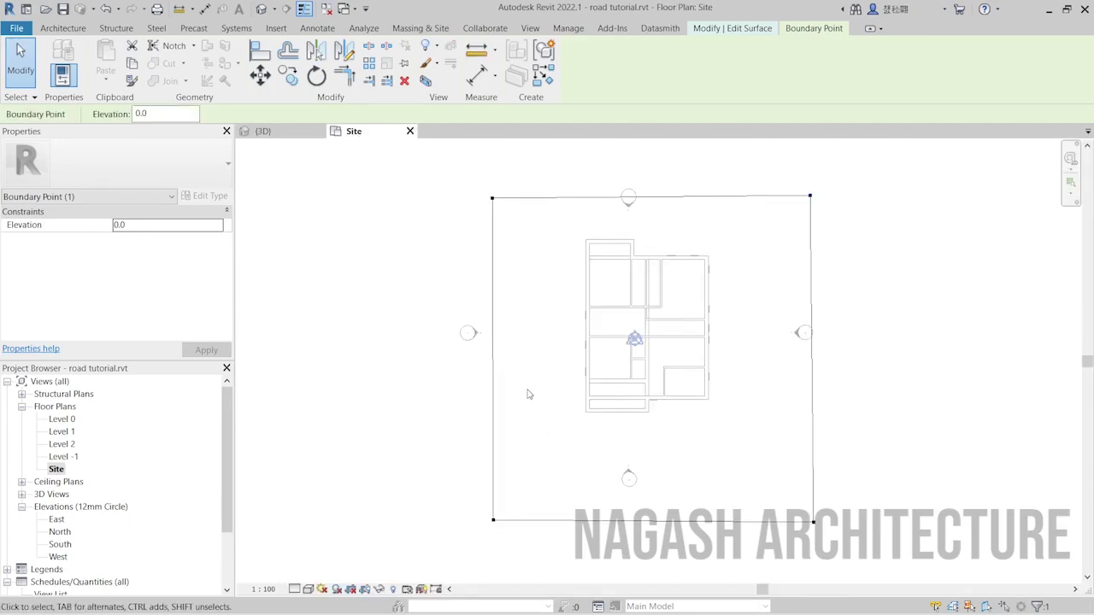
{"action": "scroll", "coordinate": [528, 472], "scroll_direction": "down", "scroll_amount": 3}
{"action": "scroll", "coordinate": [515, 522], "scroll_direction": "up", "scroll_amount": 2}
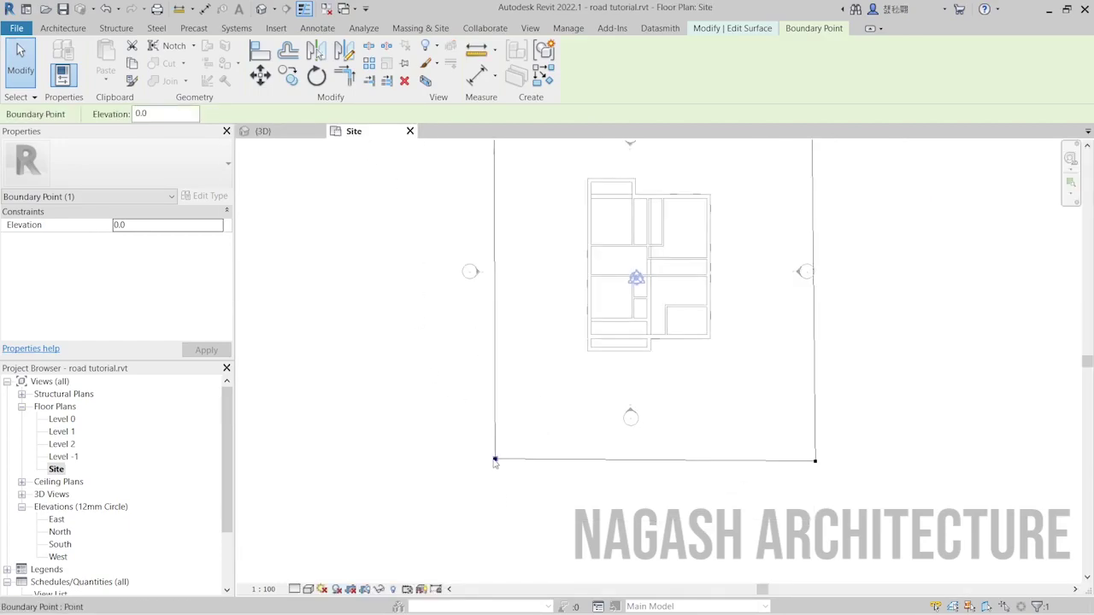
{"action": "left_click_drag", "start_coordinate": [495, 459], "coordinate": [495, 531]}
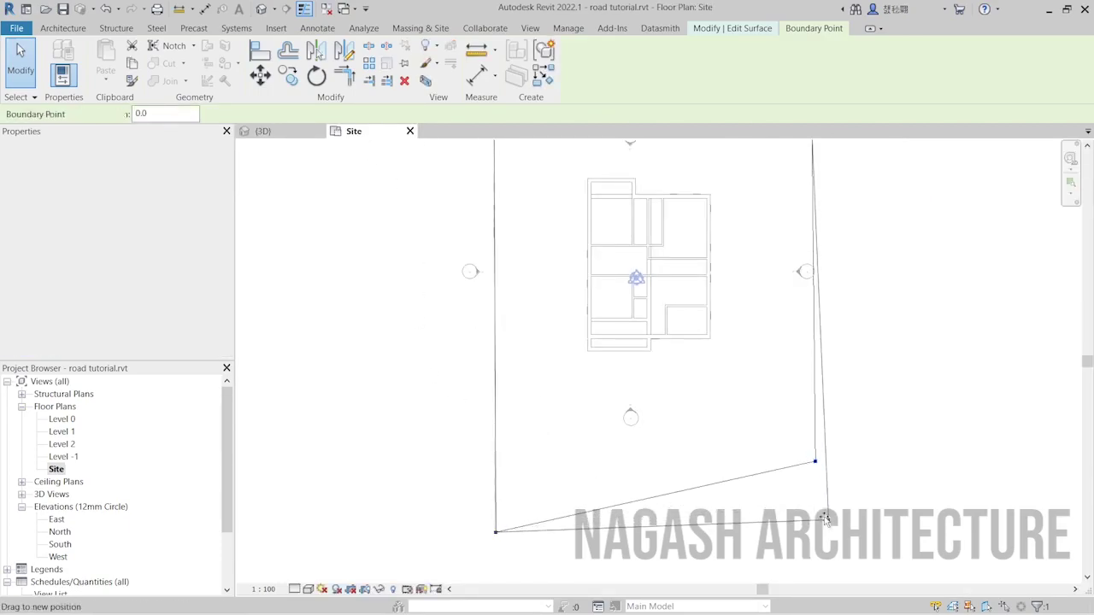
{"action": "left_click_drag", "start_coordinate": [814, 462], "coordinate": [817, 534]}
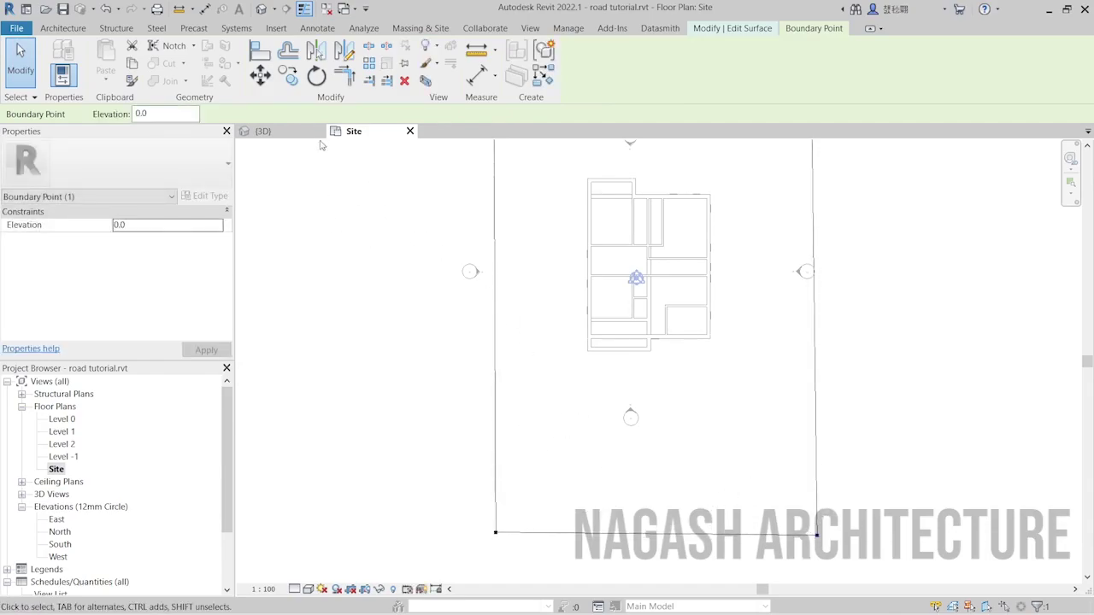
{"action": "left_click", "coordinate": [265, 132]}
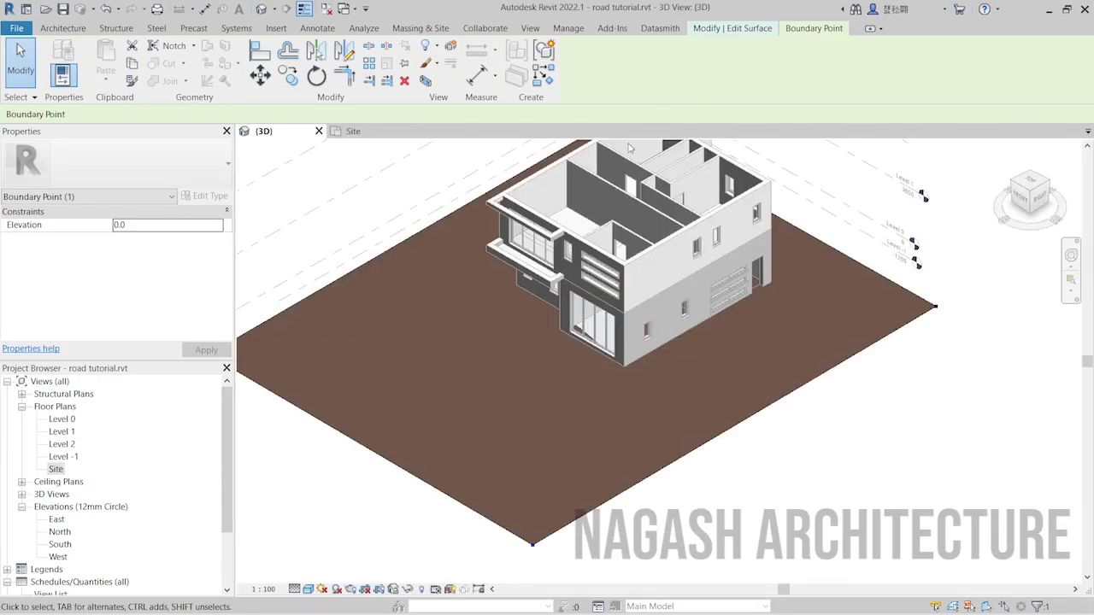
{"action": "left_click", "coordinate": [742, 29]}
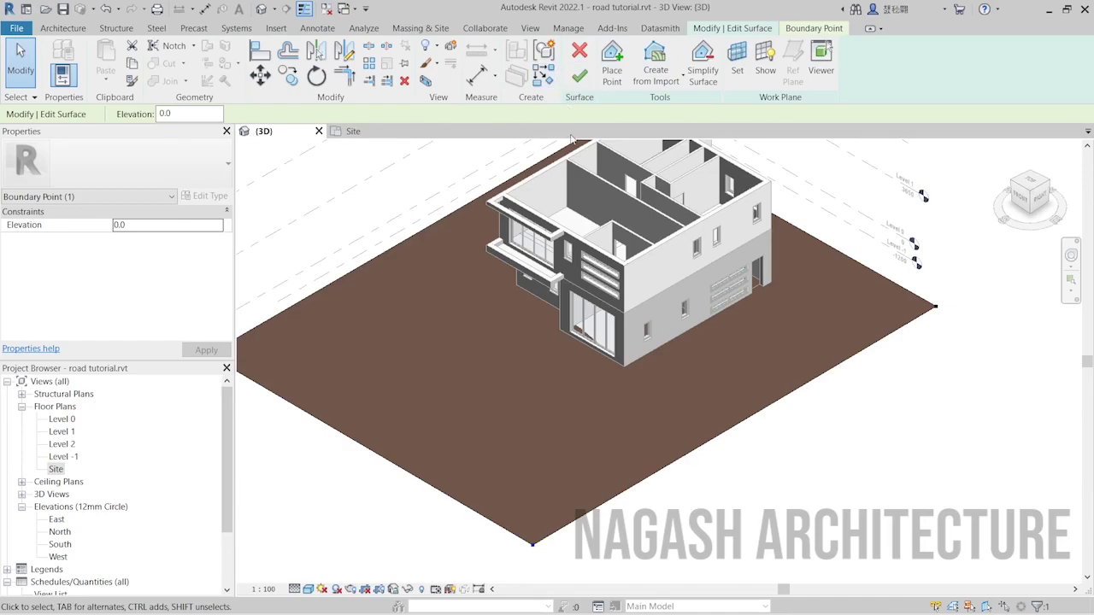
Step: Set the Place Point elevation to 100.00 for new topography points
{"action": "left_click", "coordinate": [627, 68]}
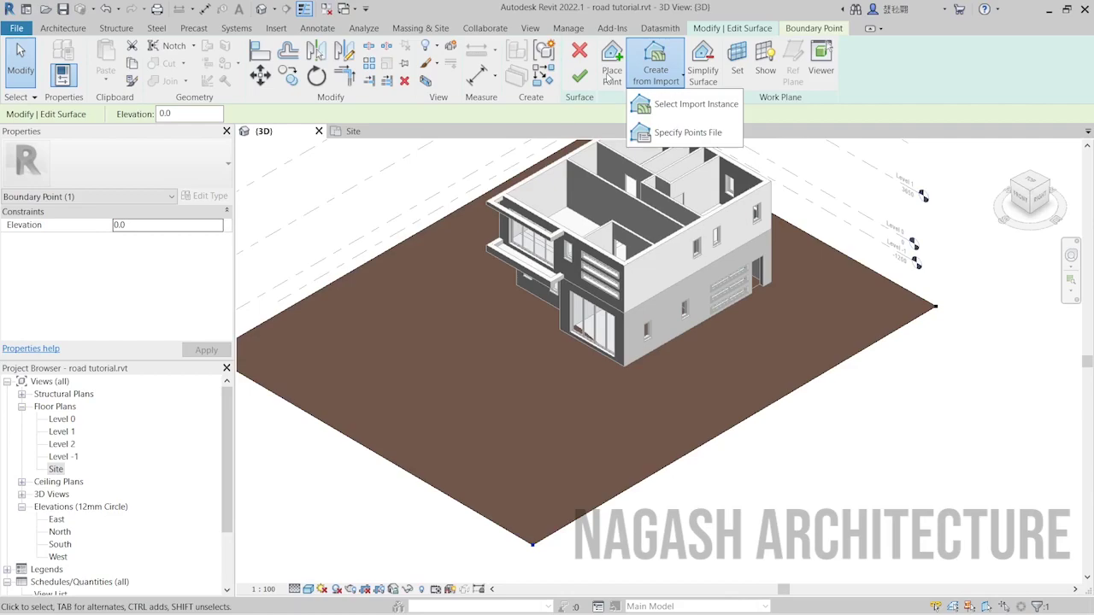
{"action": "left_click", "coordinate": [612, 73]}
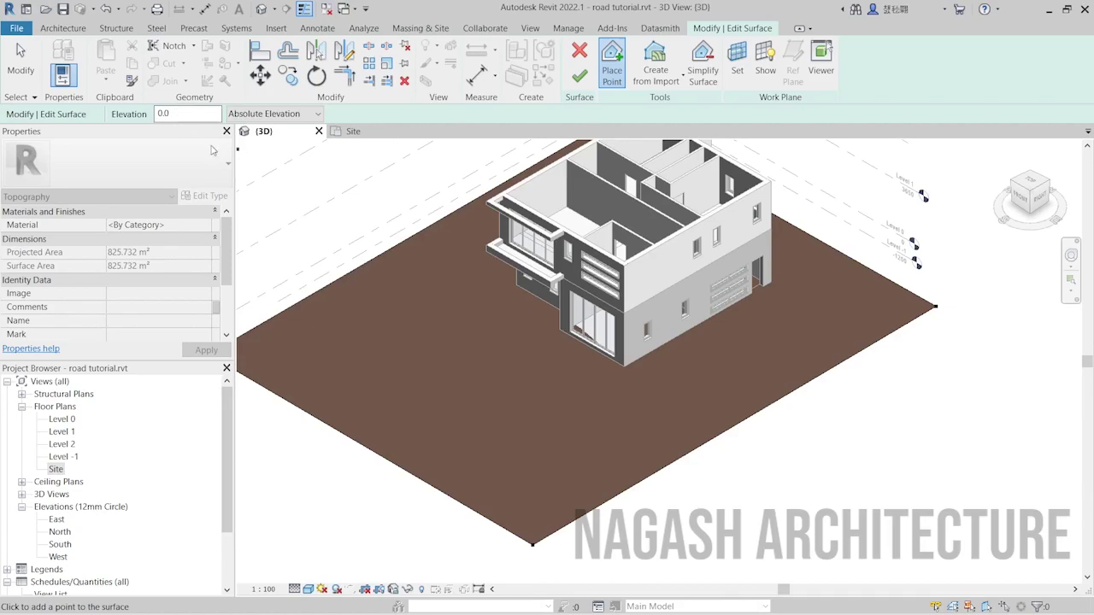
{"action": "double_click", "coordinate": [182, 115]}
{"action": "type", "text": "100.00"}
{"action": "key", "text": "Return"}
Step: Place two rows of 100.0-elevation points south of the house, finish the surface, view in 3D
{"action": "left_click", "coordinate": [353, 133]}
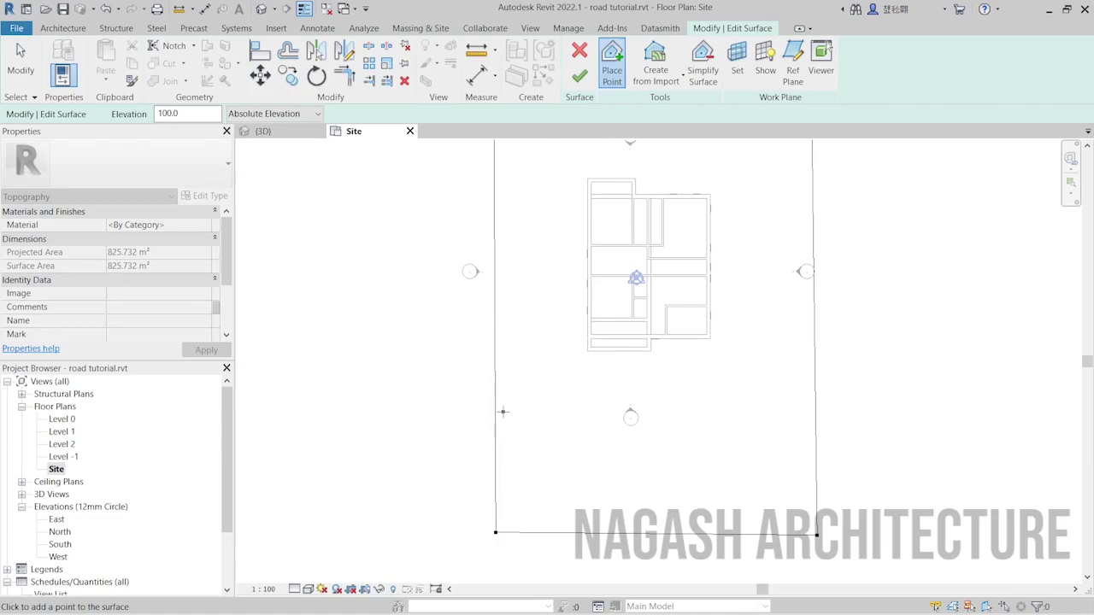
{"action": "left_click", "coordinate": [502, 427]}
{"action": "left_click", "coordinate": [505, 507]}
{"action": "left_click", "coordinate": [807, 426]}
{"action": "left_click", "coordinate": [577, 427]}
{"action": "left_click", "coordinate": [665, 429]}
{"action": "left_click", "coordinate": [578, 508]}
{"action": "left_click", "coordinate": [749, 519]}
{"action": "left_click", "coordinate": [602, 141]}
{"action": "left_click", "coordinate": [582, 77]}
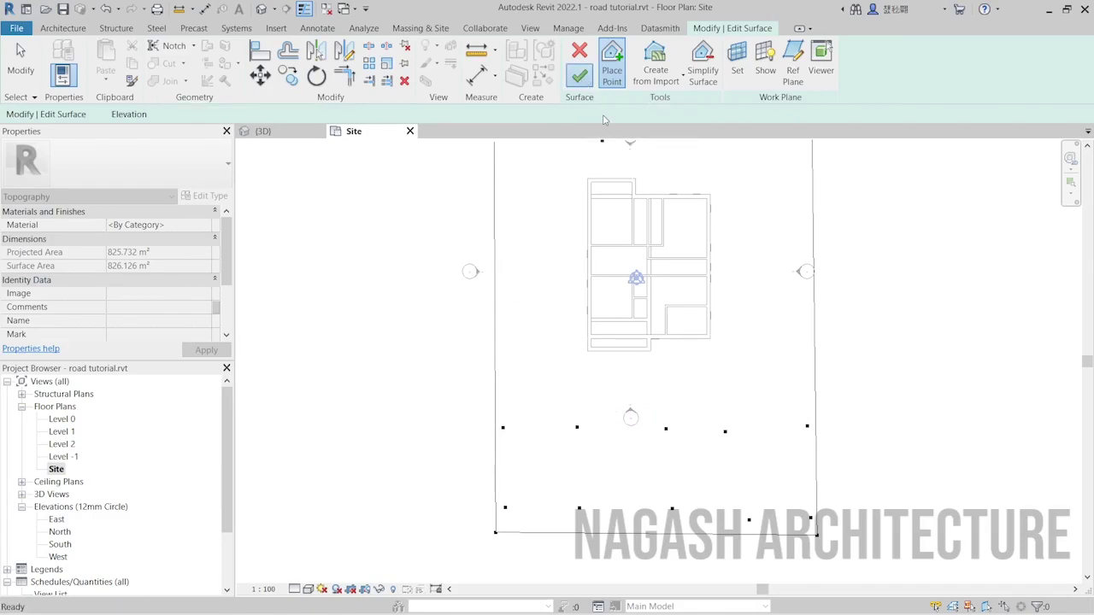
{"action": "left_click", "coordinate": [295, 130]}
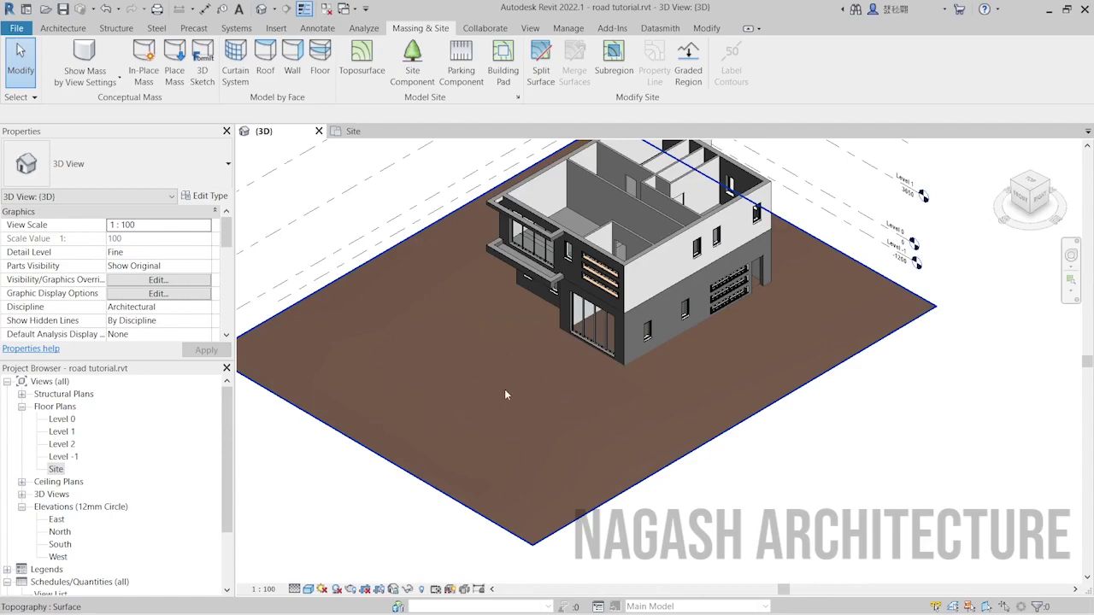
Step: Inspect the topo ground line from the Right ViewCube face, then go back to the Site plan
{"action": "left_click", "coordinate": [947, 257]}
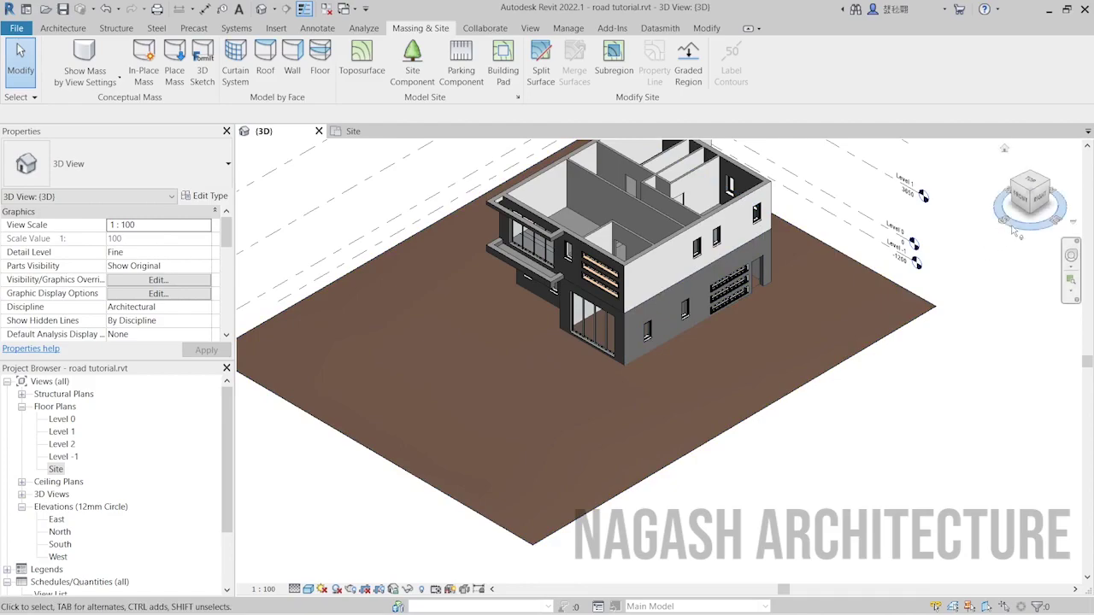
{"action": "left_click", "coordinate": [1039, 199]}
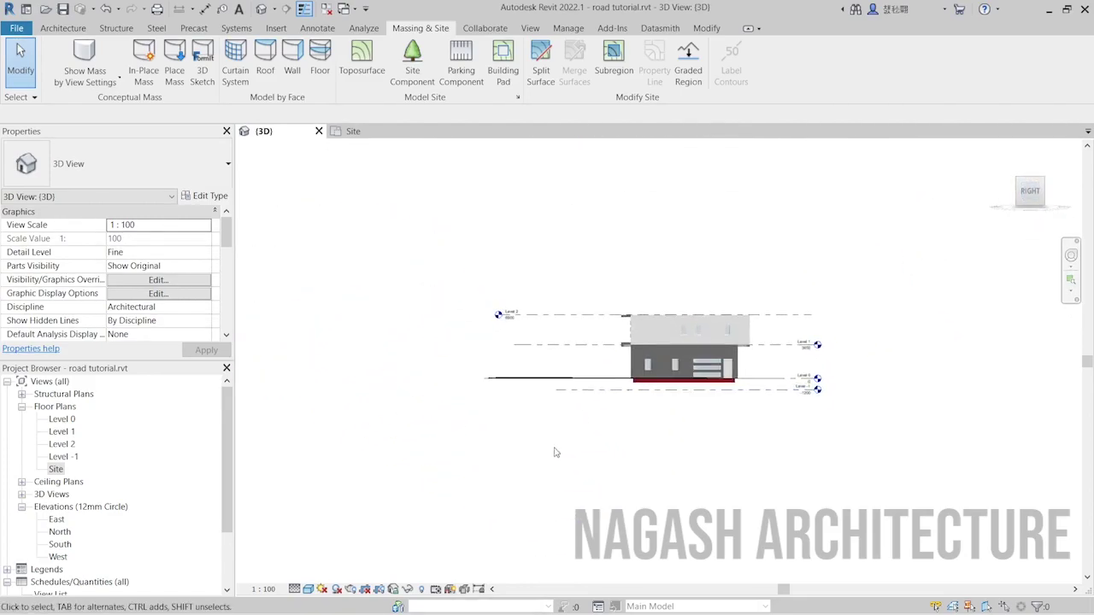
{"action": "scroll", "coordinate": [539, 397], "scroll_direction": "up", "scroll_amount": 3}
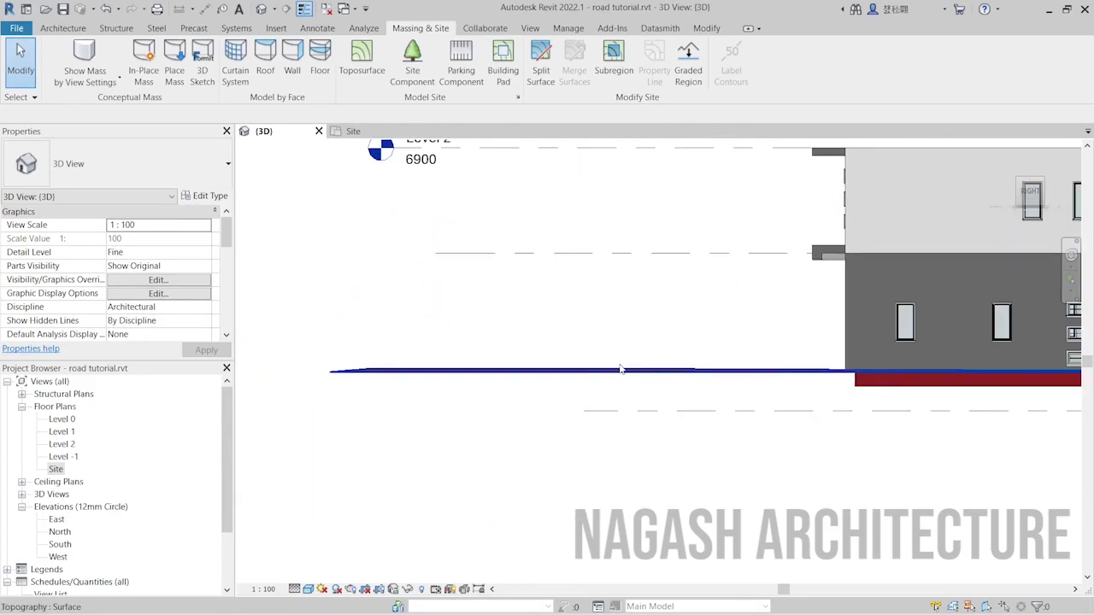
{"action": "scroll", "coordinate": [453, 378], "scroll_direction": "up", "scroll_amount": 2}
{"action": "scroll", "coordinate": [665, 299], "scroll_direction": "down", "scroll_amount": 1}
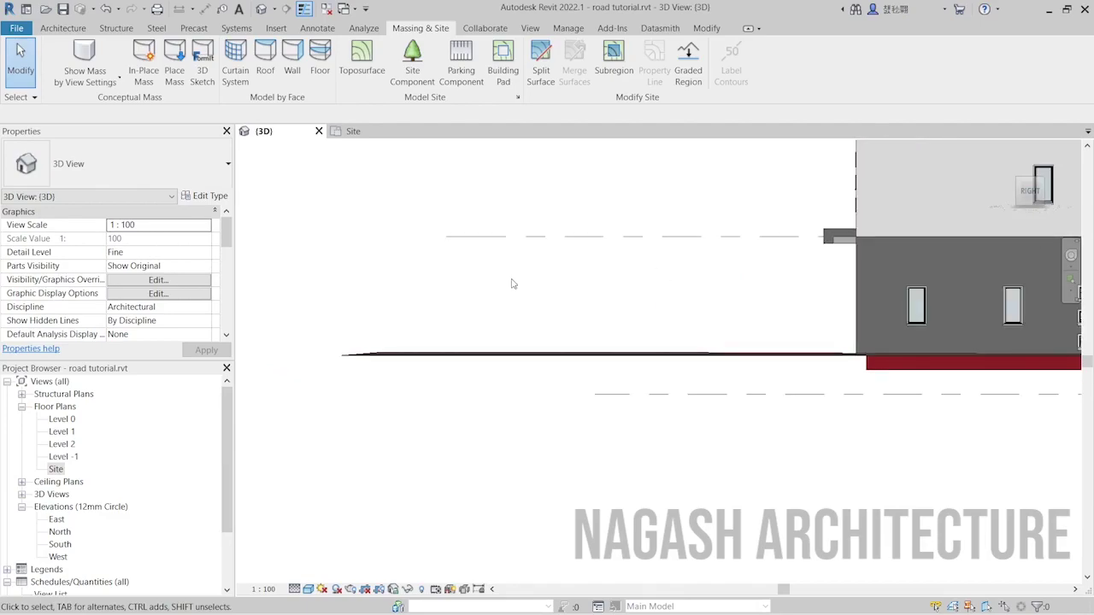
{"action": "scroll", "coordinate": [350, 358], "scroll_direction": "up", "scroll_amount": 3}
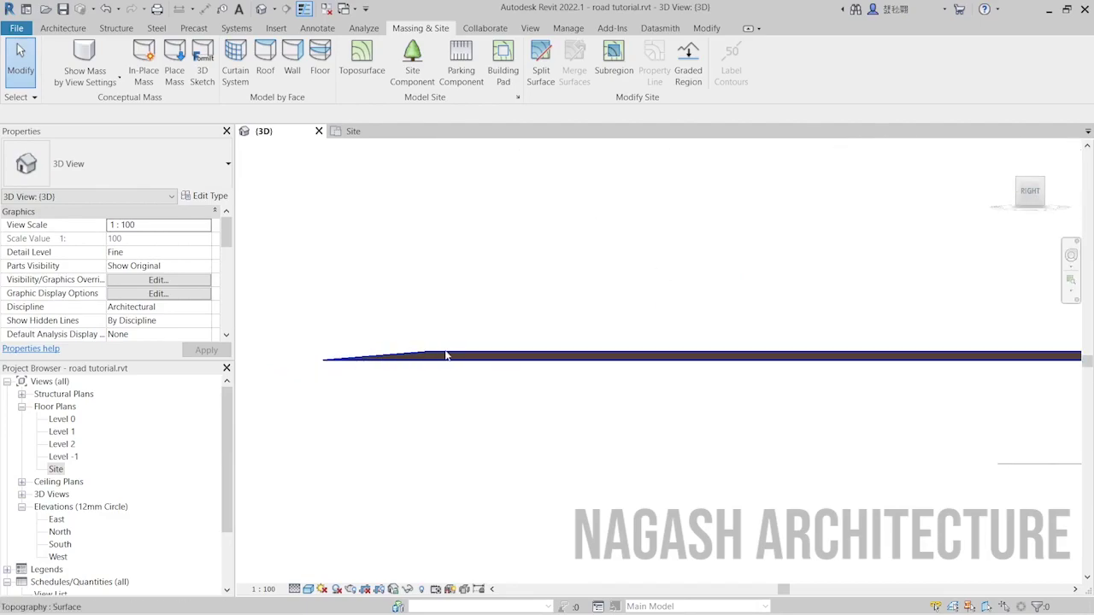
{"action": "scroll", "coordinate": [446, 355], "scroll_direction": "down", "scroll_amount": 3}
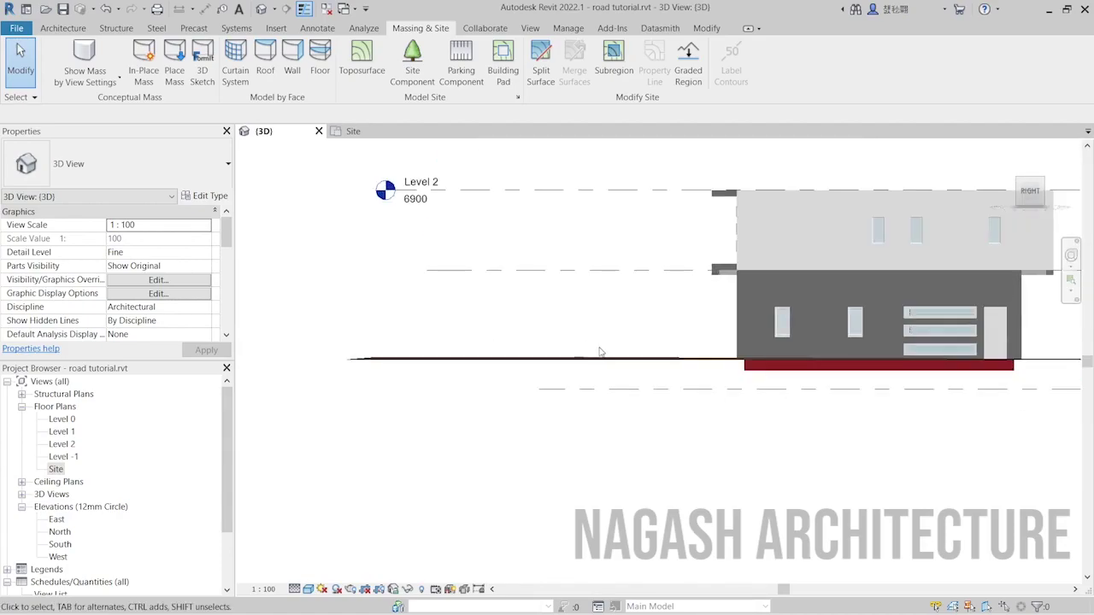
{"action": "scroll", "coordinate": [601, 352], "scroll_direction": "up", "scroll_amount": 2}
{"action": "scroll", "coordinate": [659, 318], "scroll_direction": "down", "scroll_amount": 3}
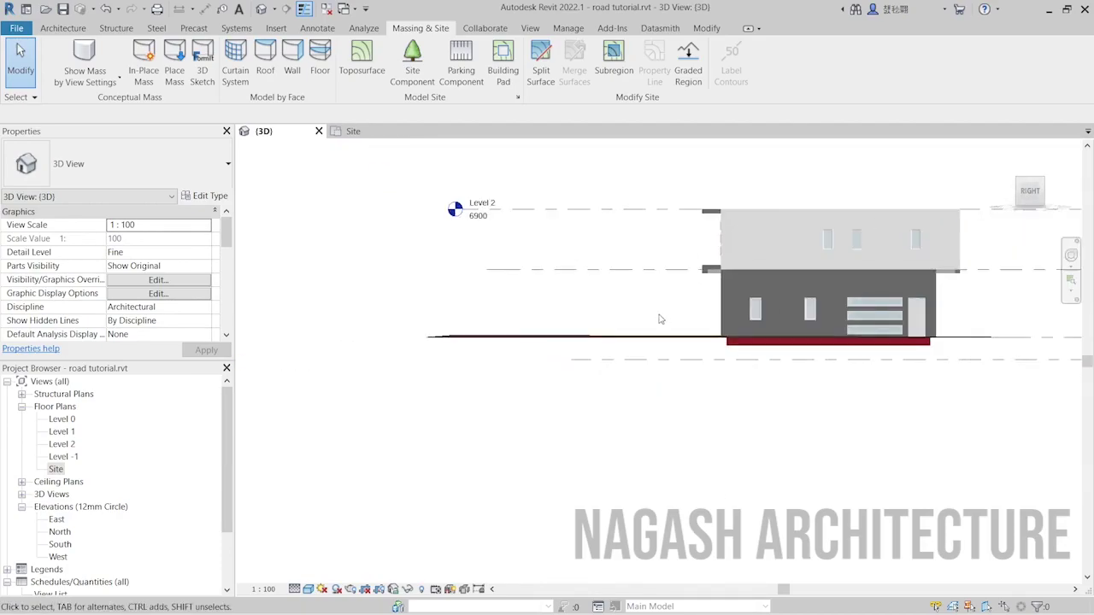
{"action": "left_click", "coordinate": [353, 131]}
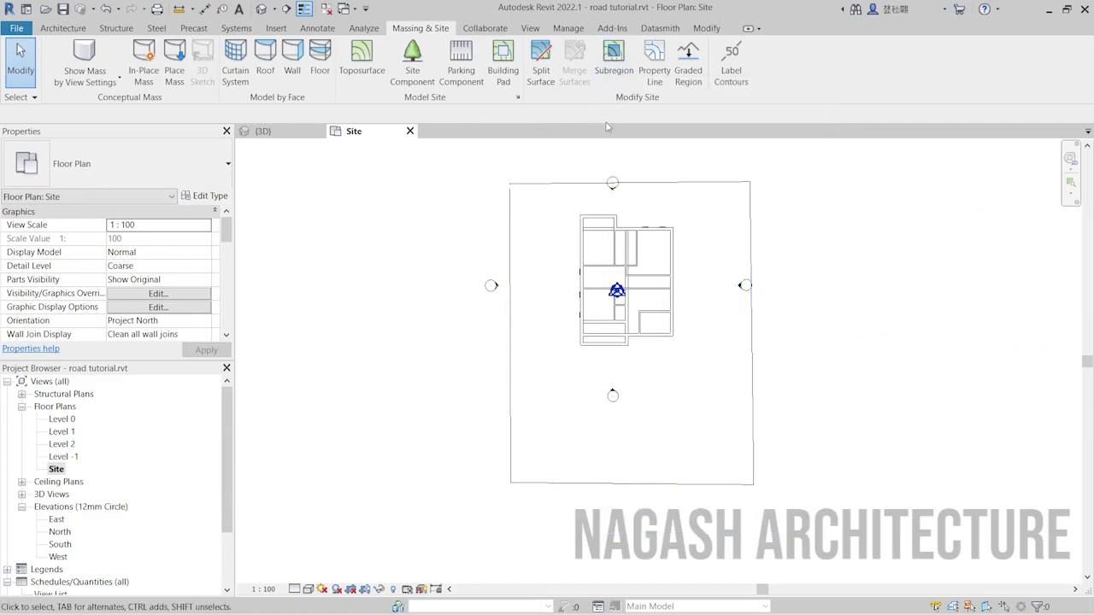
{"action": "left_click", "coordinate": [606, 68]}
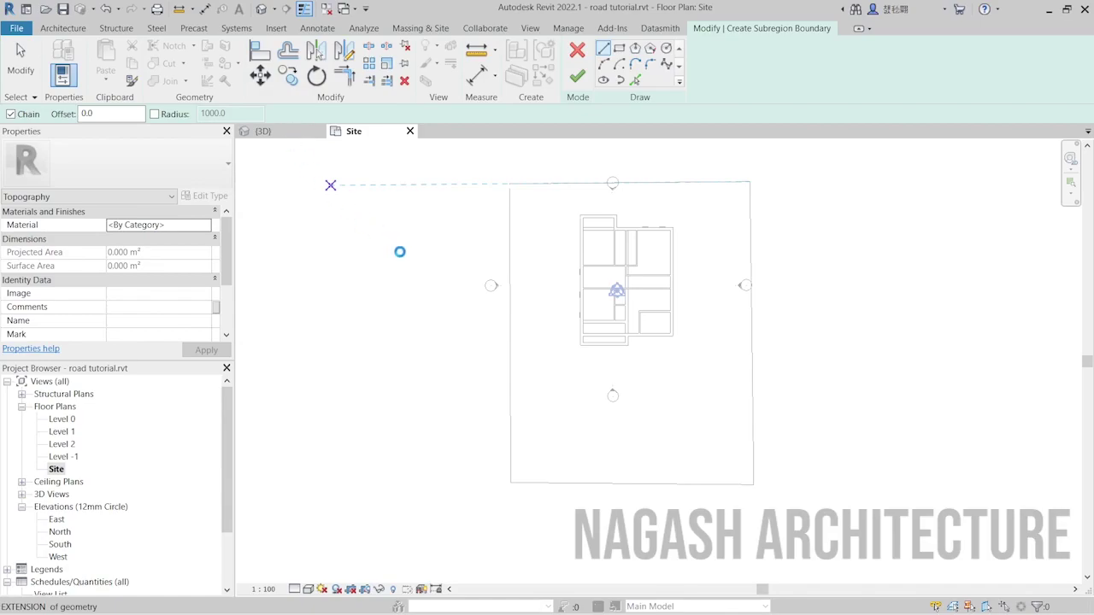
{"action": "left_click", "coordinate": [265, 131]}
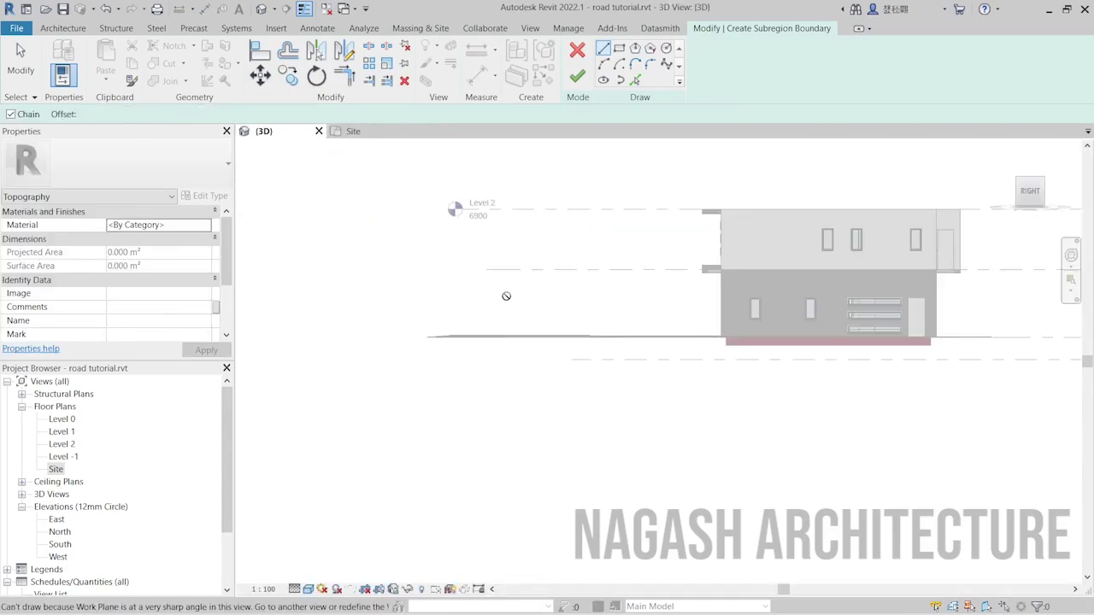
{"action": "left_click", "coordinate": [1022, 183]}
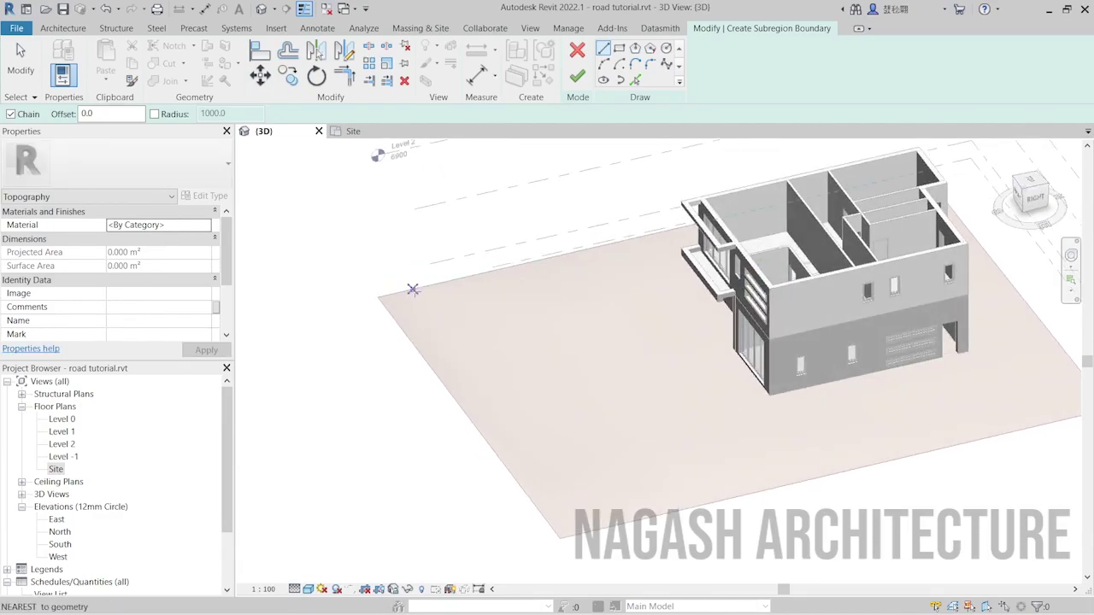
{"action": "left_click", "coordinate": [360, 133]}
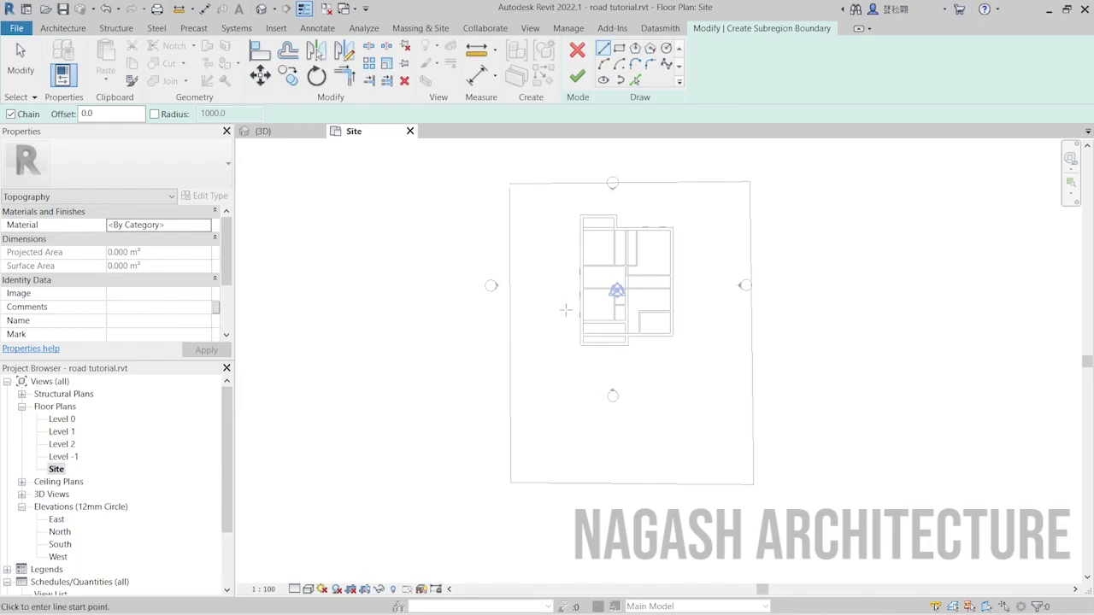
{"action": "left_click", "coordinate": [577, 49]}
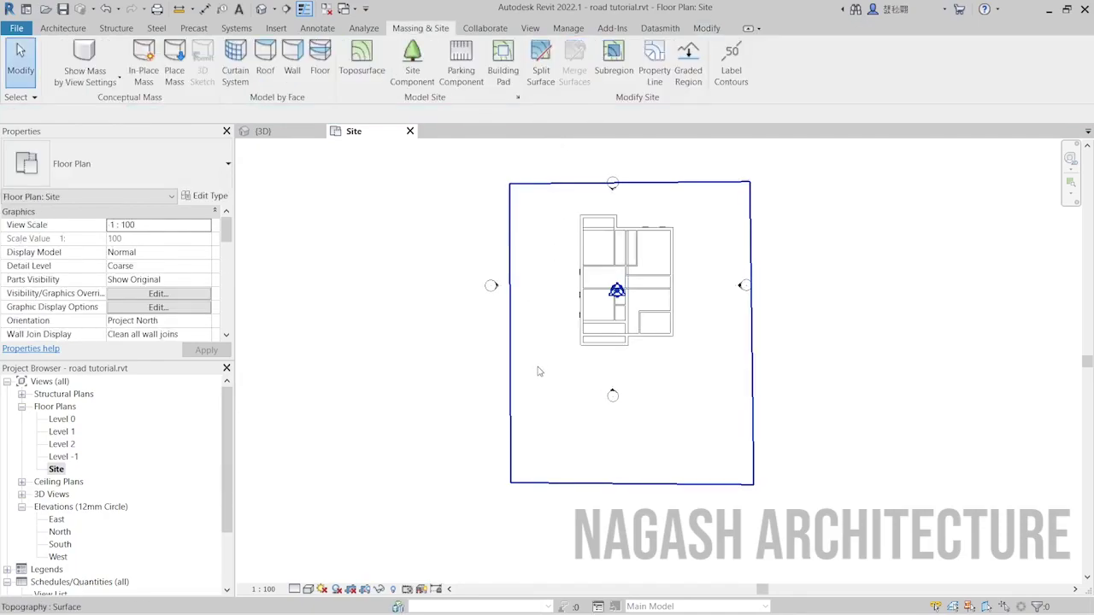
Step: Select the toposurface, enter Edit Surface, and go to Architecture for Model Line
{"action": "left_click", "coordinate": [513, 216]}
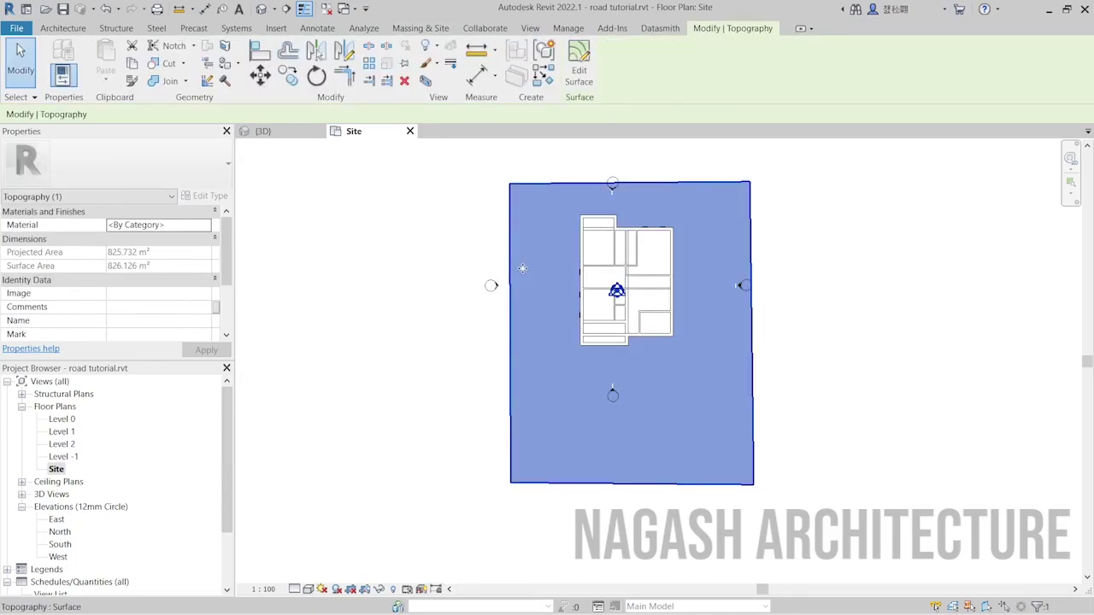
{"action": "left_click", "coordinate": [580, 70]}
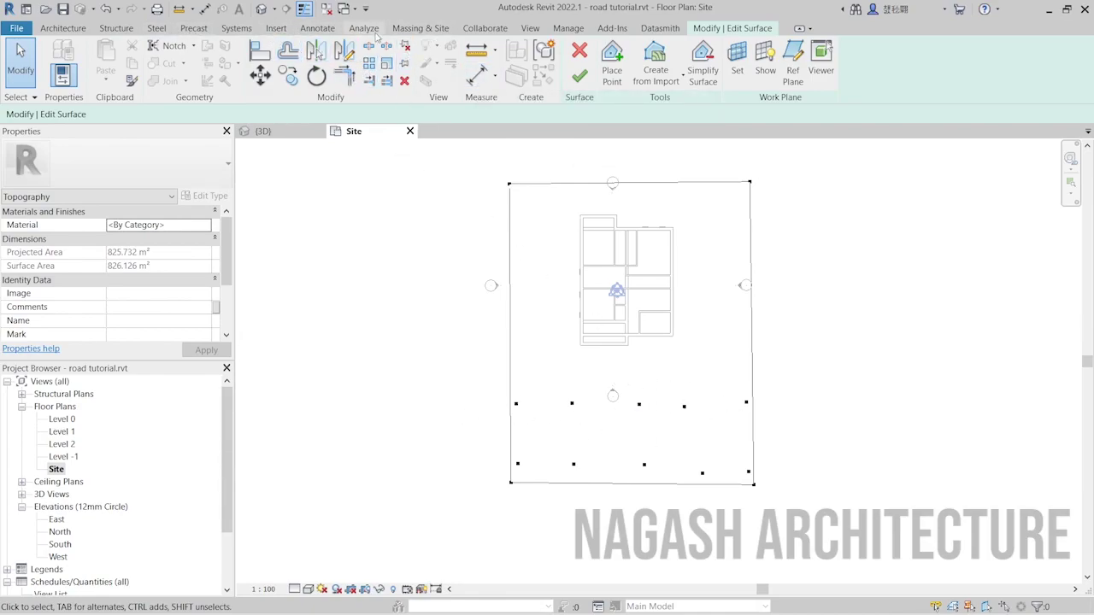
{"action": "left_click", "coordinate": [82, 29]}
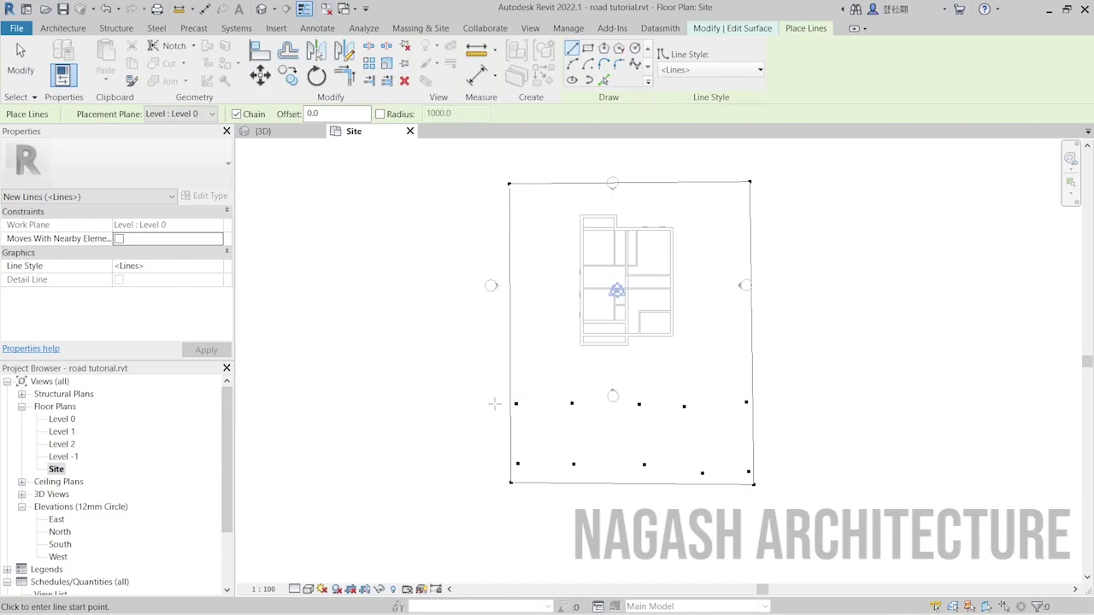
Step: Draw two parallel 30000-long model lines along the upper and lower rows of topo points
{"action": "left_click", "coordinate": [492, 403]}
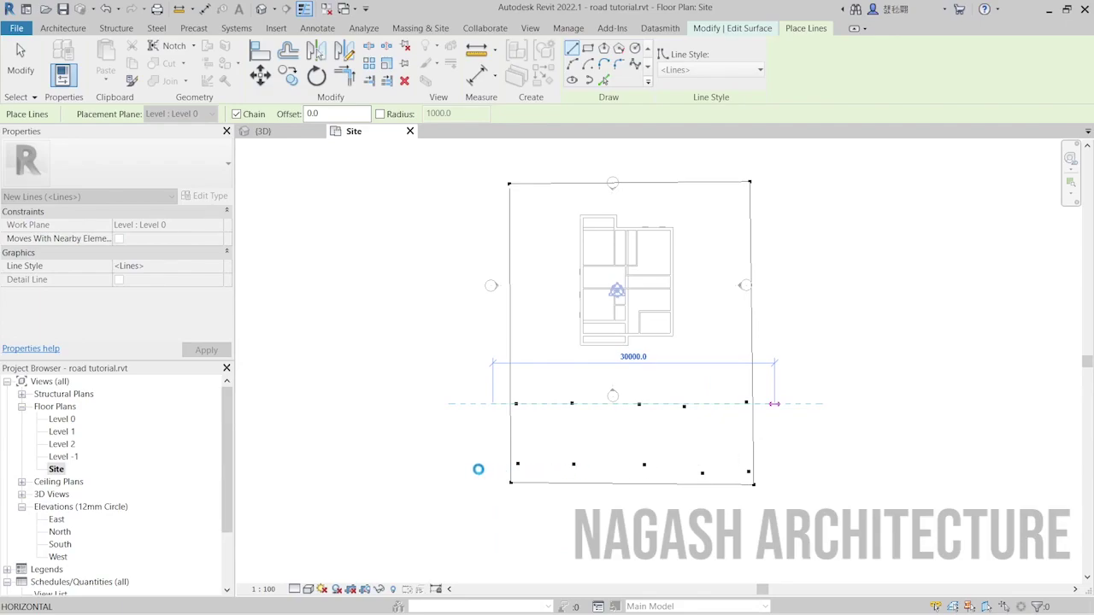
{"action": "key", "text": "Escape"}
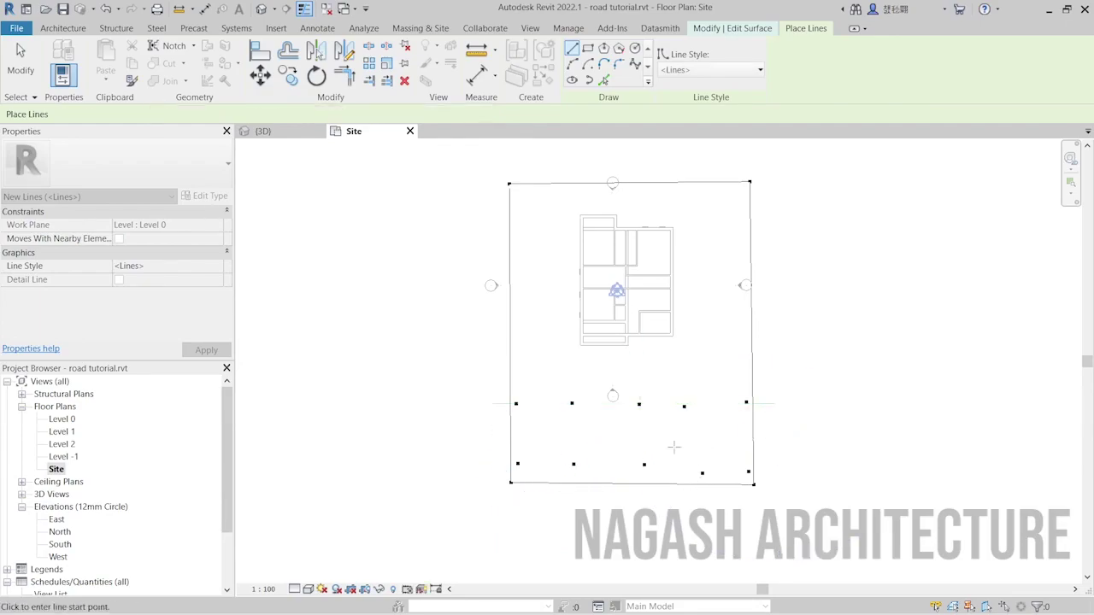
{"action": "left_click", "coordinate": [491, 467]}
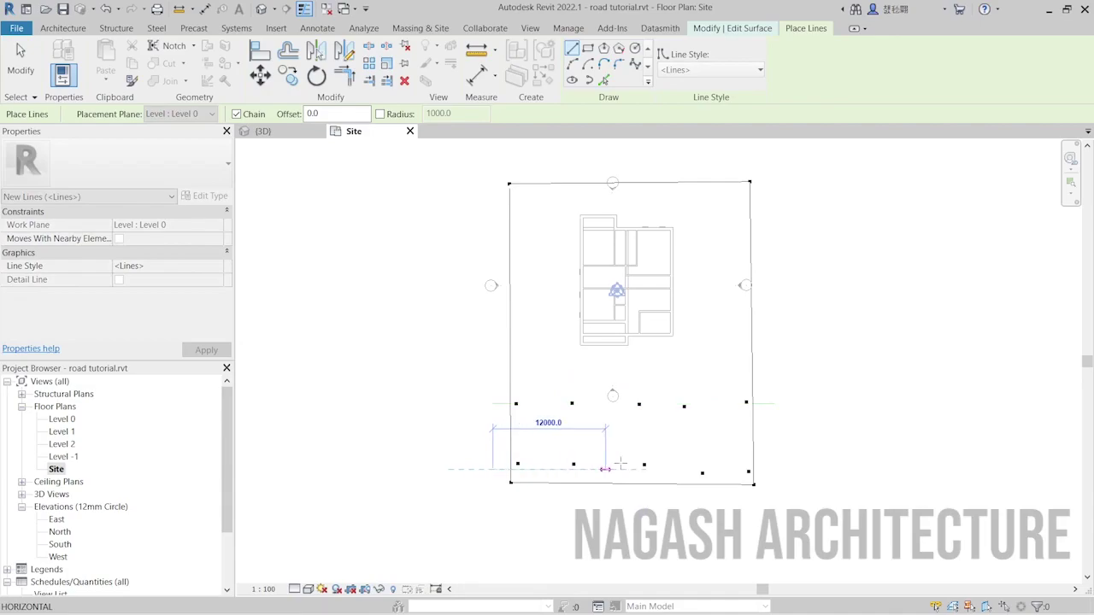
{"action": "left_click", "coordinate": [774, 469]}
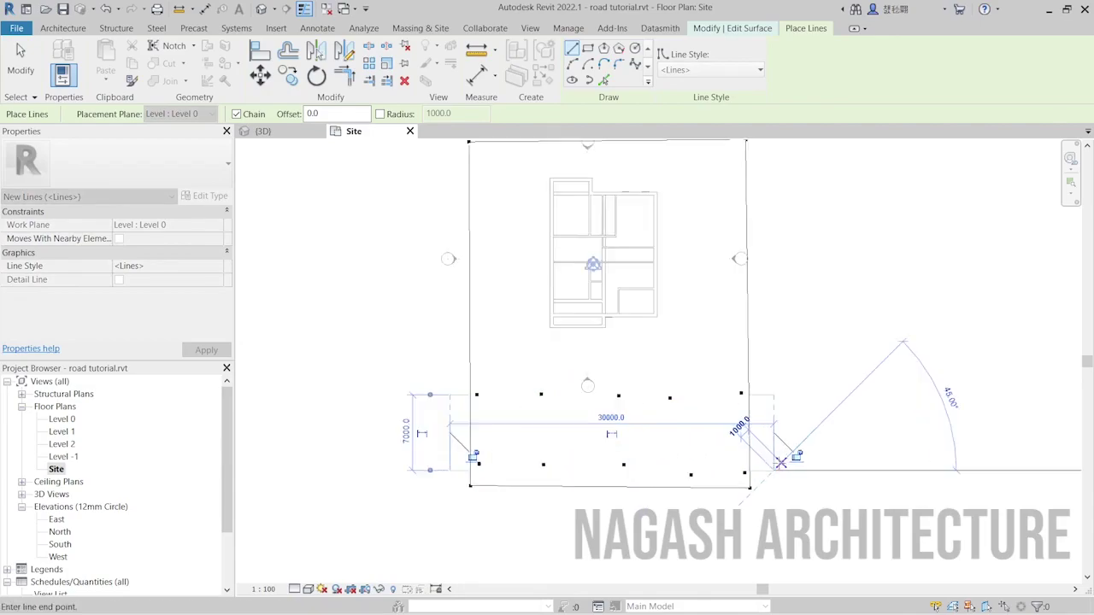
{"action": "scroll", "coordinate": [776, 445], "scroll_direction": "up", "scroll_amount": 2}
{"action": "key", "text": "Escape"}
{"action": "key", "text": "Escape"}
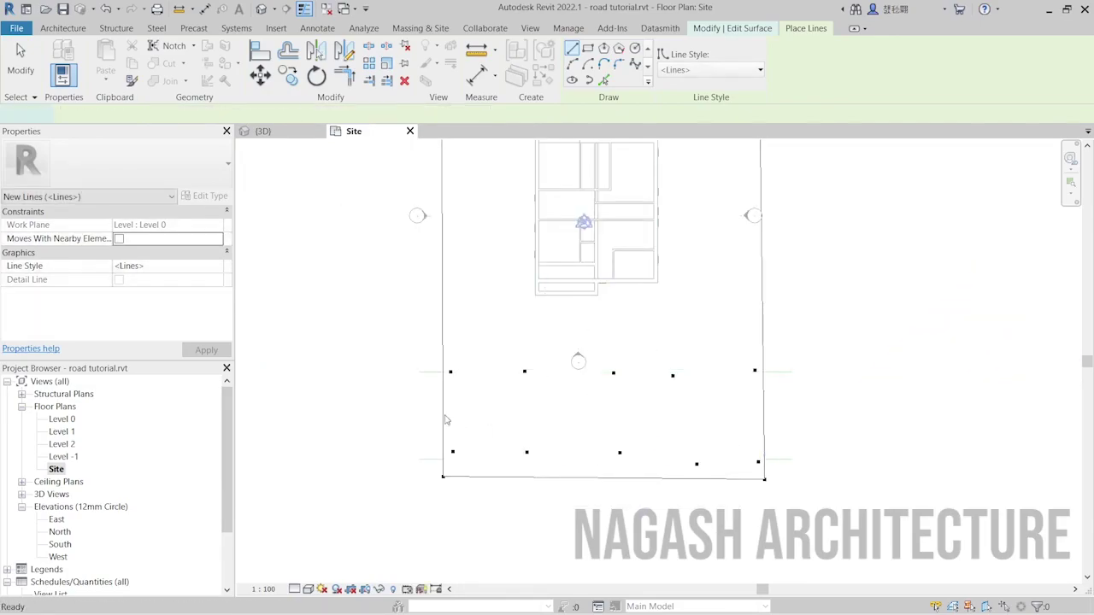
Step: Drag the lower-row topo points so they snap onto the lower model line
{"action": "left_click", "coordinate": [452, 453]}
{"action": "left_click_drag", "start_coordinate": [452, 461], "coordinate": [500, 461]}
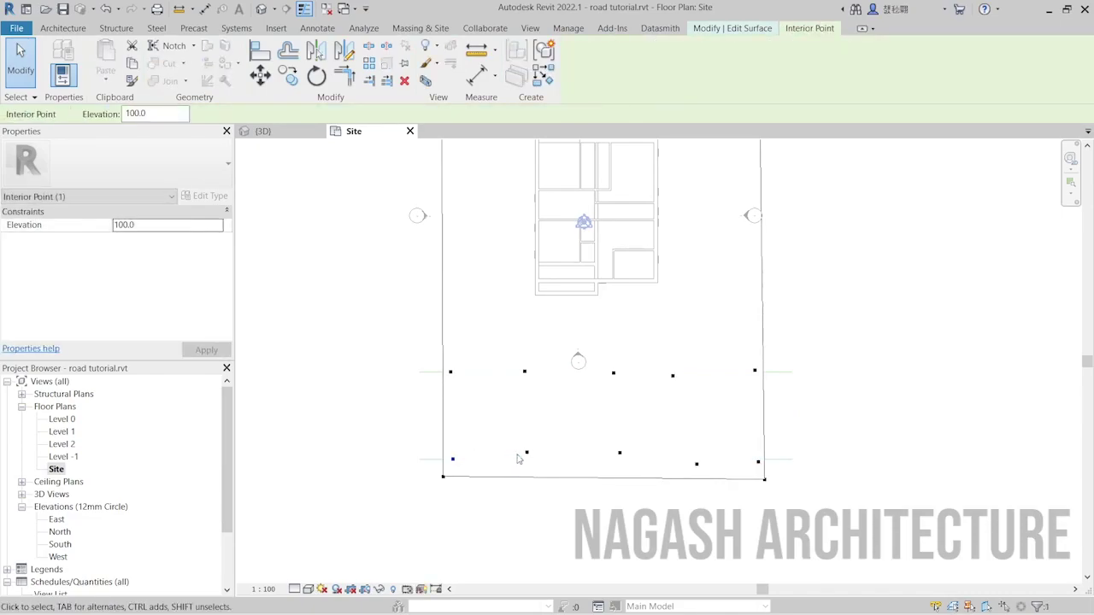
{"action": "left_click", "coordinate": [526, 454]}
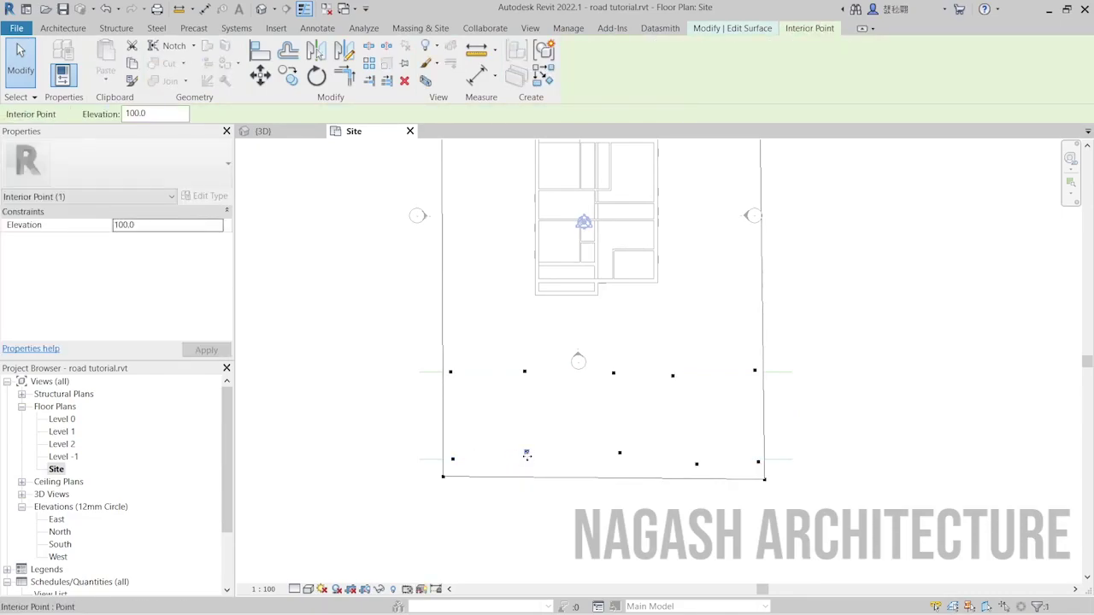
{"action": "left_click_drag", "start_coordinate": [526, 453], "coordinate": [526, 460]}
{"action": "mouse_move", "coordinate": [696, 464]}
{"action": "left_mouse_down"}
{"action": "mouse_move", "coordinate": [698, 429]}
{"action": "mouse_move", "coordinate": [694, 460]}
{"action": "left_mouse_up"}
{"action": "mouse_move", "coordinate": [620, 454]}
{"action": "left_mouse_down"}
{"action": "mouse_move", "coordinate": [595, 458]}
{"action": "mouse_move", "coordinate": [617, 459]}
{"action": "left_mouse_up"}
Step: Snap the upper-row topo points onto the upper model line, then check the surface in 3D
{"action": "mouse_move", "coordinate": [673, 376]}
{"action": "left_mouse_down"}
{"action": "mouse_move", "coordinate": [676, 357]}
{"action": "mouse_move", "coordinate": [678, 372]}
{"action": "left_mouse_up"}
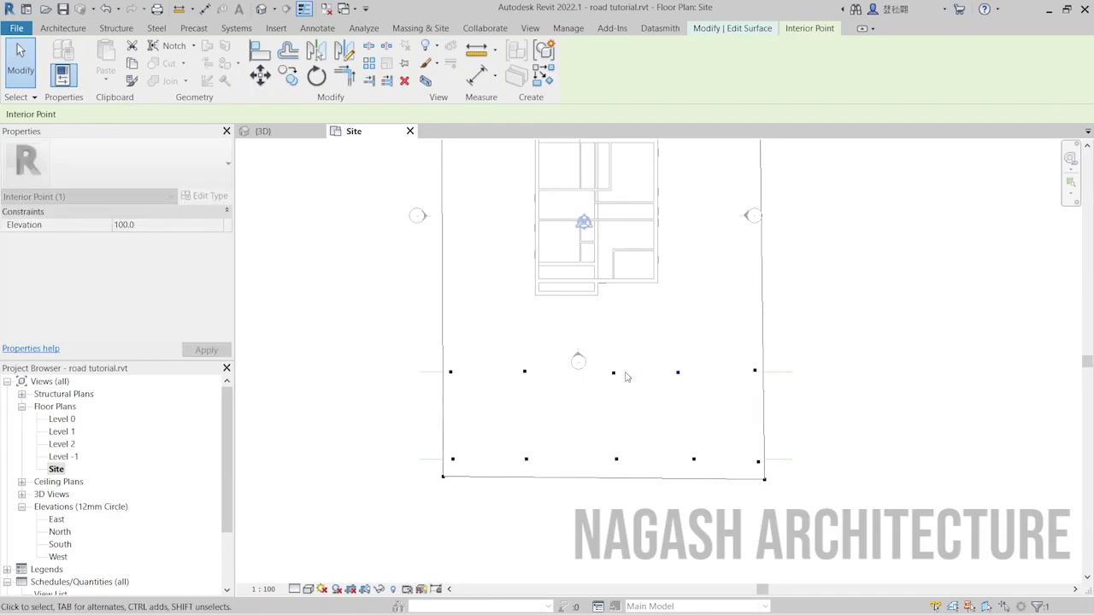
{"action": "left_click", "coordinate": [525, 373]}
{"action": "left_click_drag", "start_coordinate": [525, 361], "coordinate": [527, 380]}
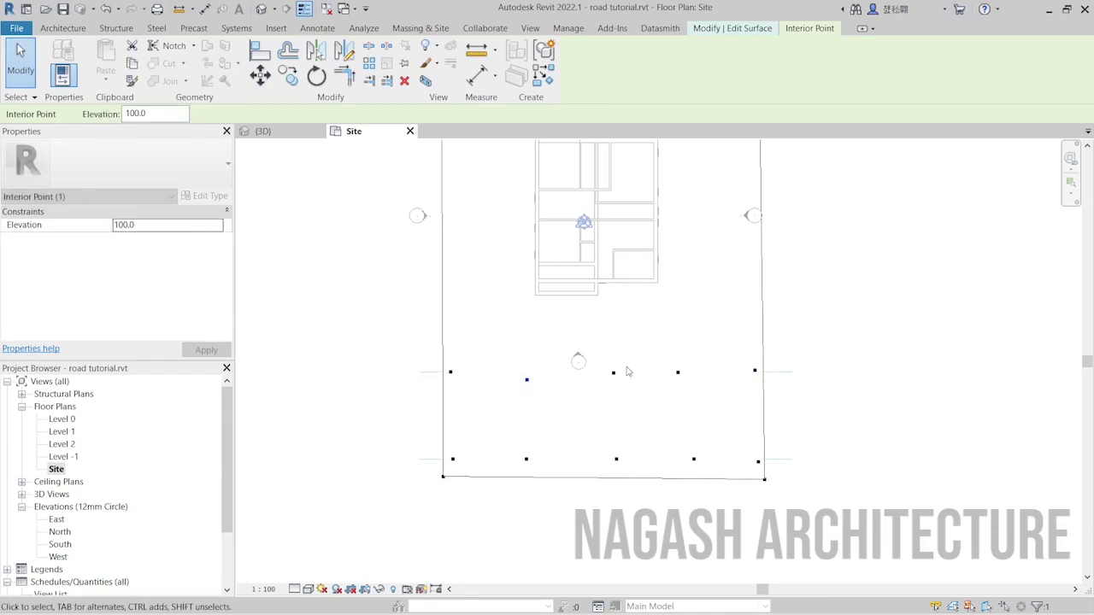
{"action": "left_click", "coordinate": [271, 131]}
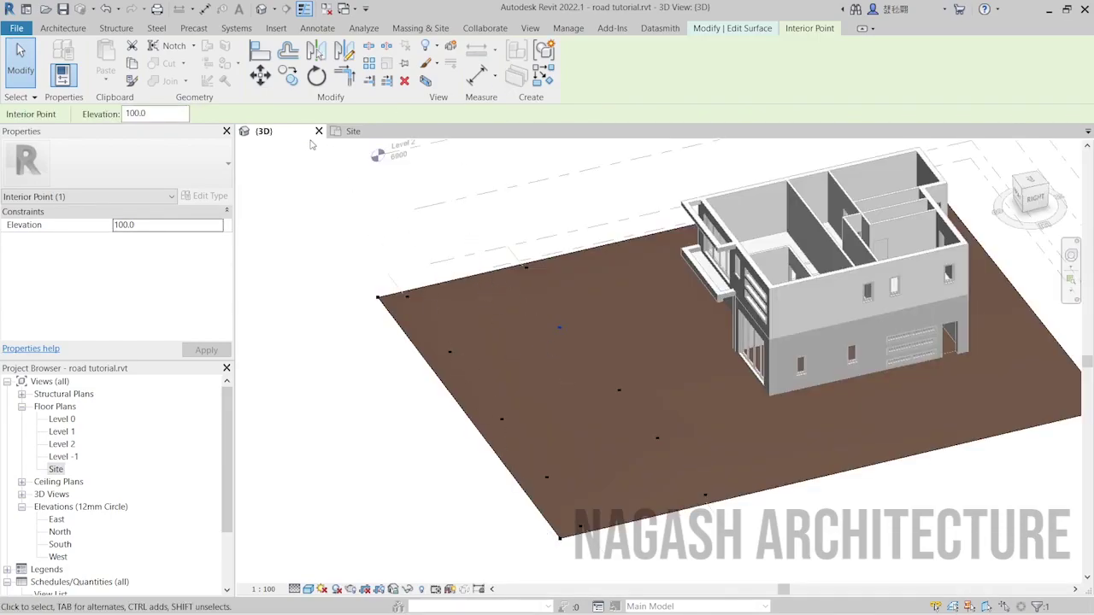
Step: Finish the toposurface point edit from the Site plan and return to the 3D view
{"action": "left_click", "coordinate": [355, 133]}
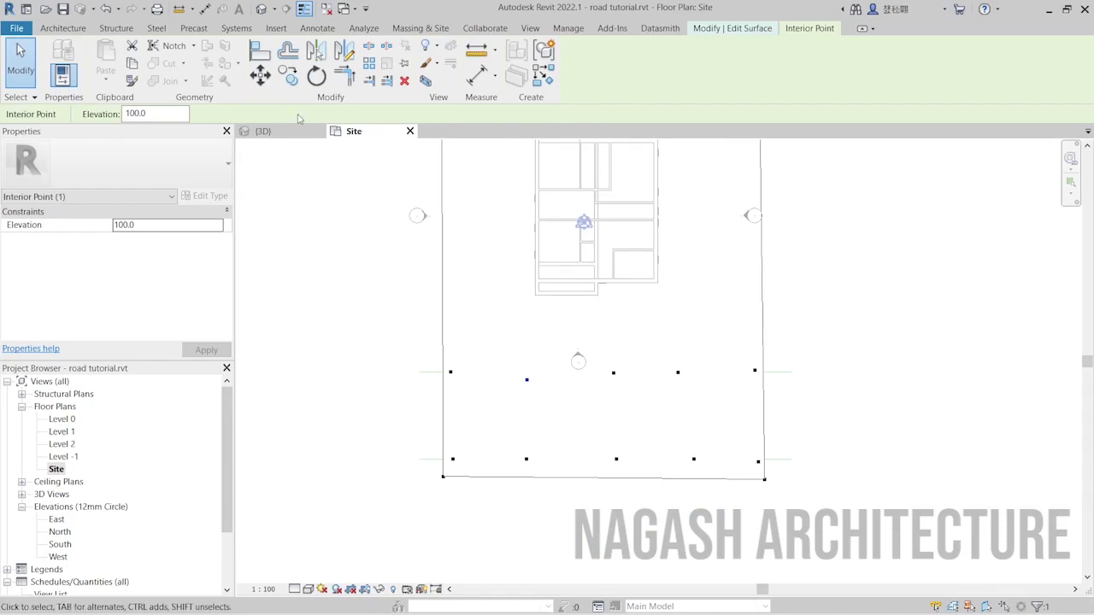
{"action": "left_click", "coordinate": [419, 29]}
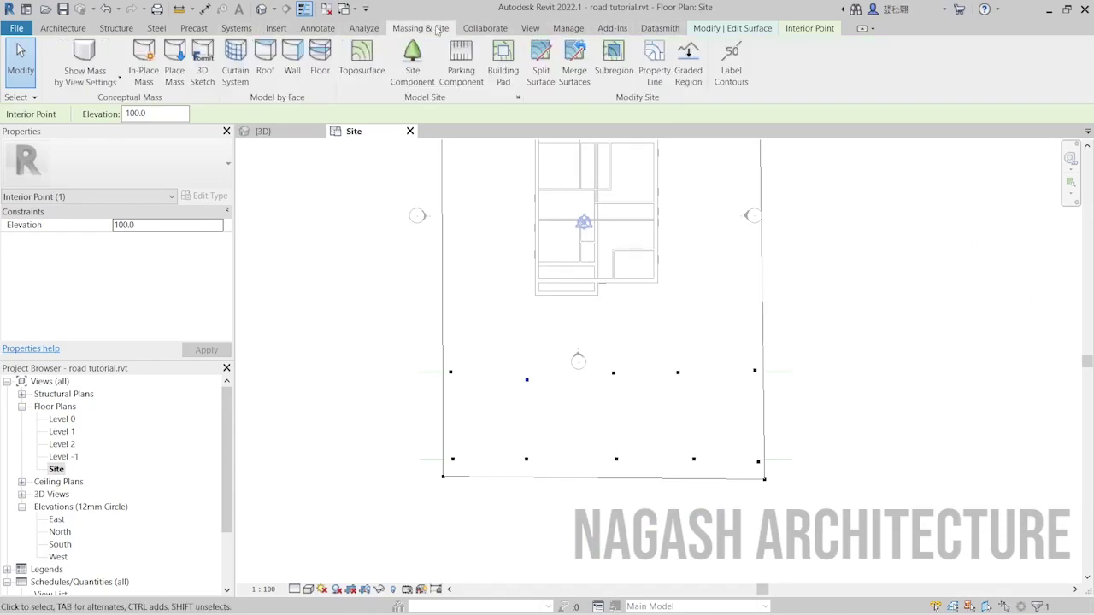
{"action": "left_click", "coordinate": [737, 30]}
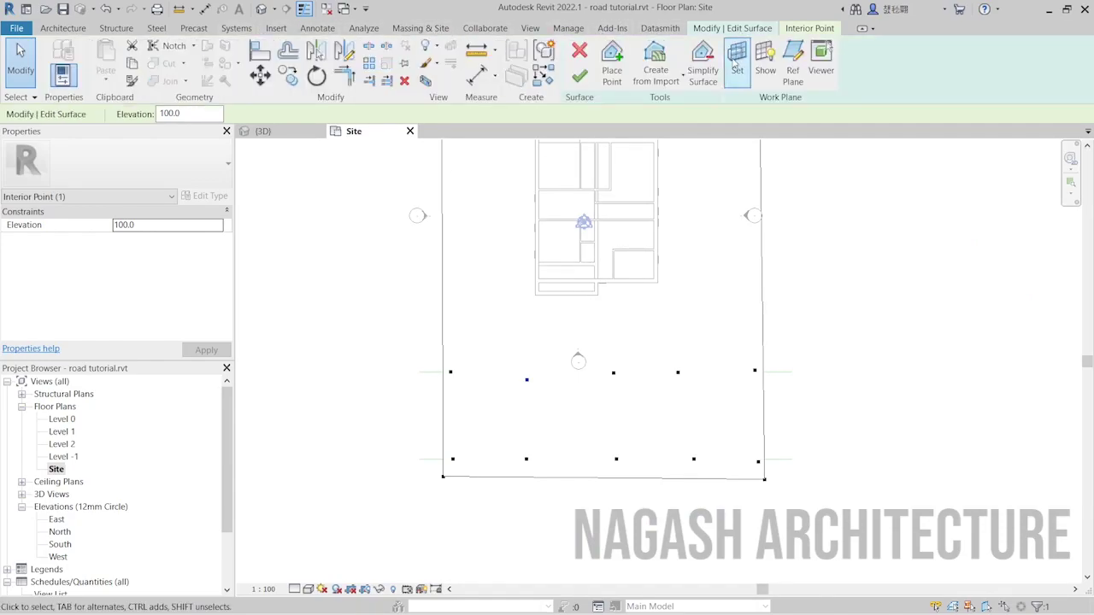
{"action": "left_click", "coordinate": [588, 75]}
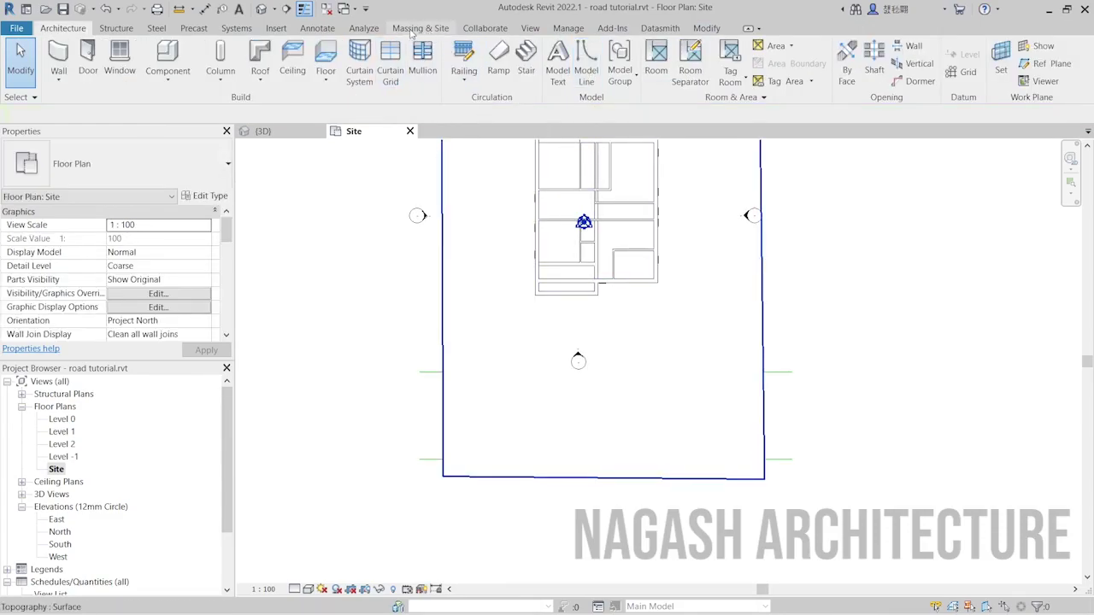
{"action": "key", "text": "ctrl+Tab"}
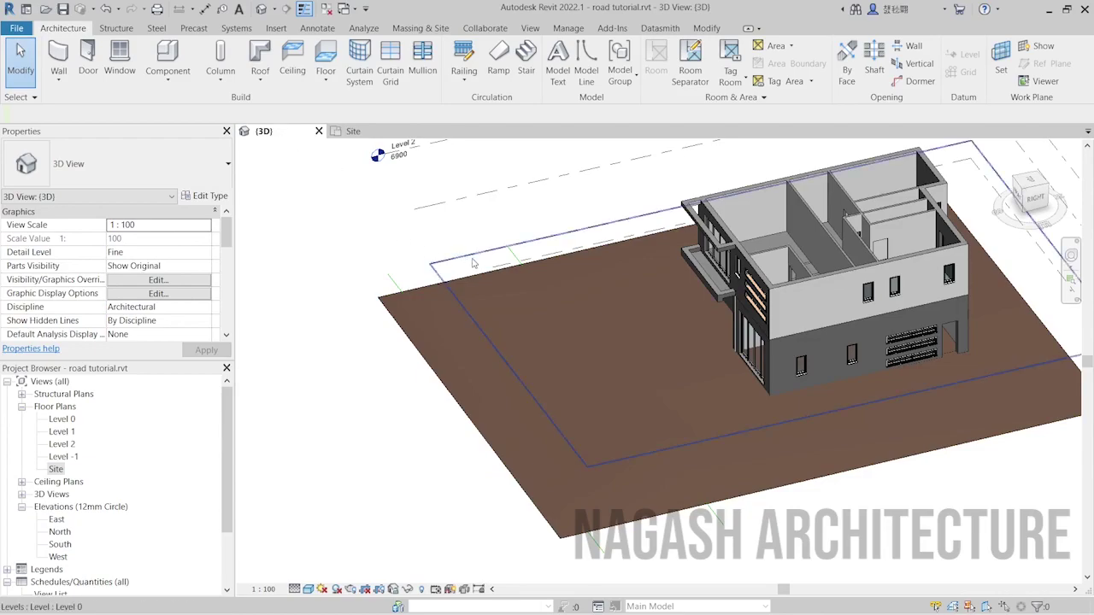
Step: Start a subregion and pick the two lower-site edges as parallel boundary lines, viewing the Site plan
{"action": "left_click", "coordinate": [430, 29]}
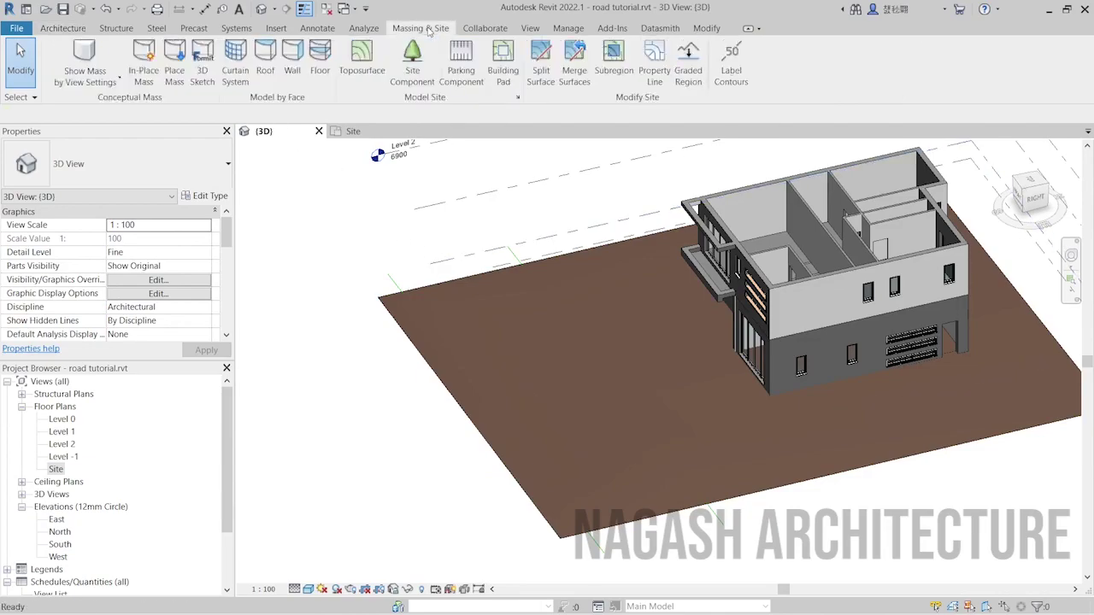
{"action": "left_click", "coordinate": [611, 76]}
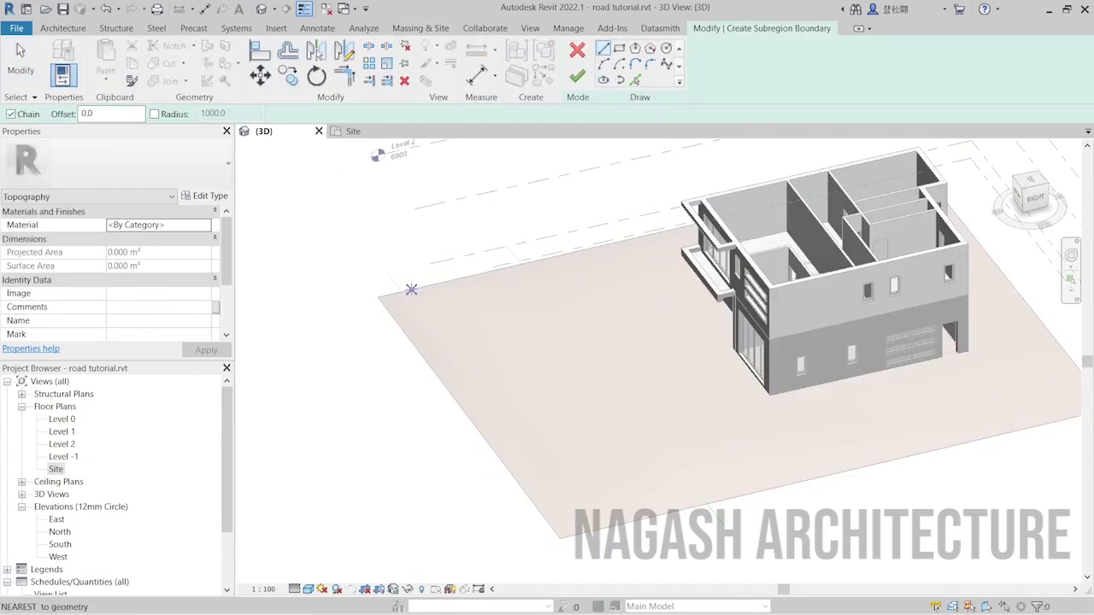
{"action": "left_click", "coordinate": [635, 79]}
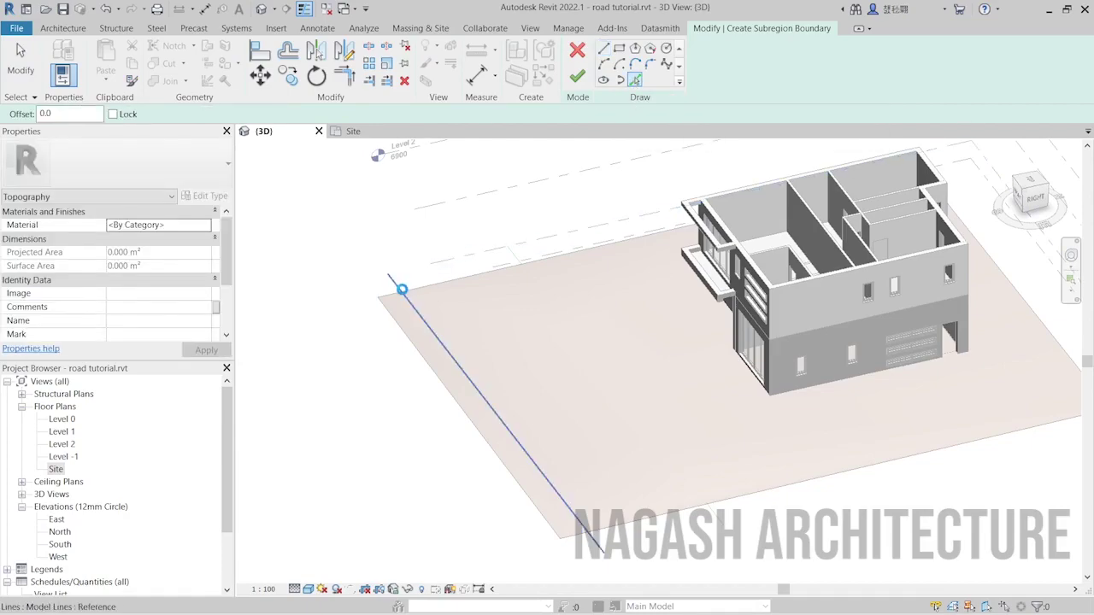
{"action": "left_click", "coordinate": [440, 289]}
{"action": "left_click", "coordinate": [524, 268]}
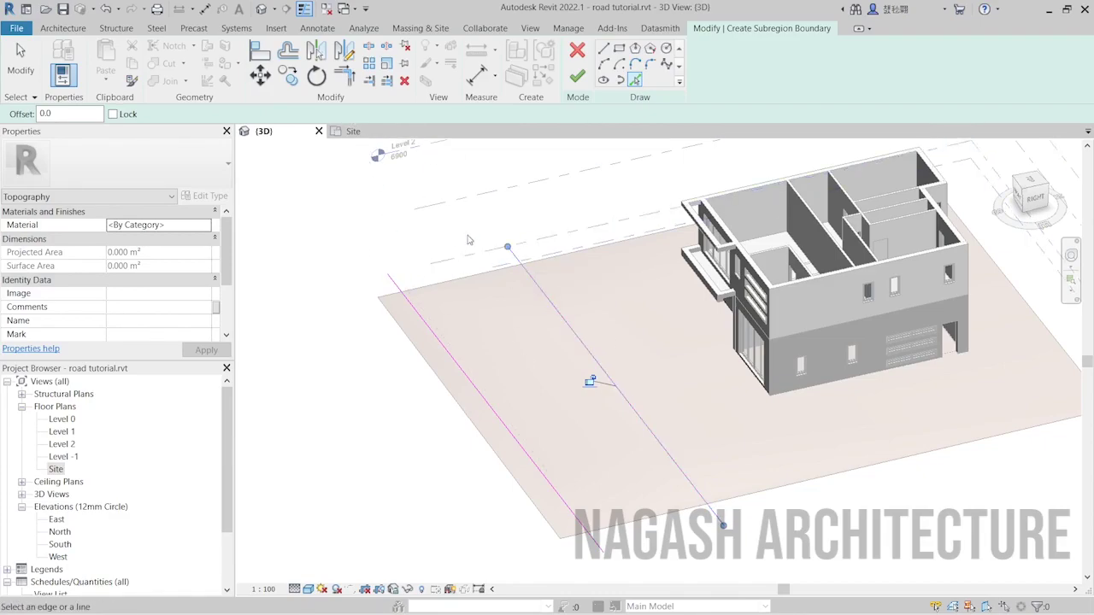
{"action": "left_click", "coordinate": [603, 48]}
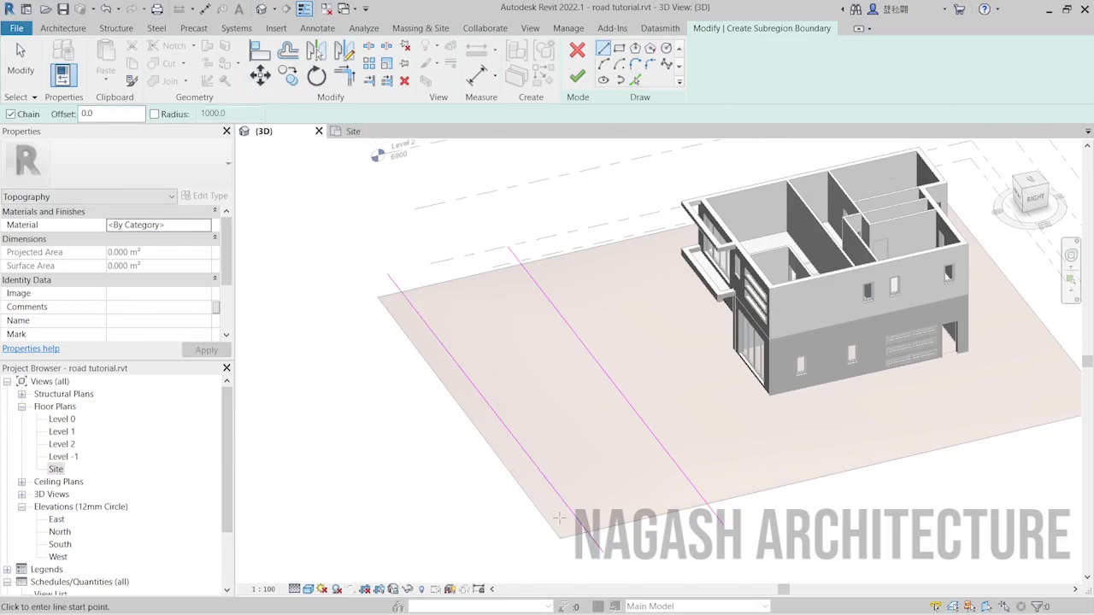
{"action": "left_click", "coordinate": [353, 131]}
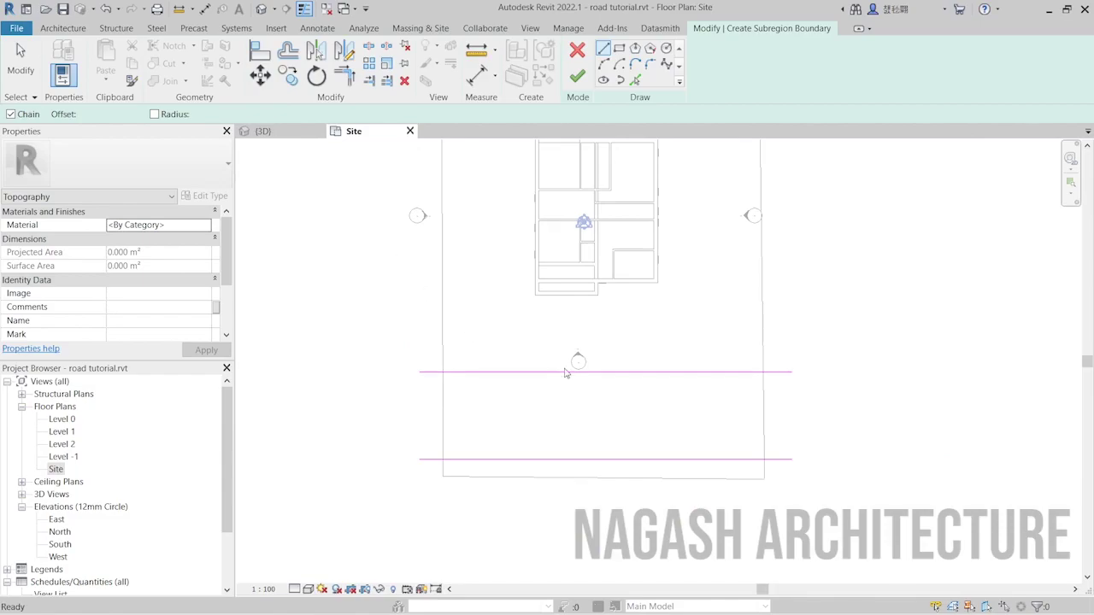
Step: Draw trial vertical lines at the left and right edges between the road lines, then remove them
{"action": "scroll", "coordinate": [547, 459], "scroll_direction": "up", "scroll_amount": 2}
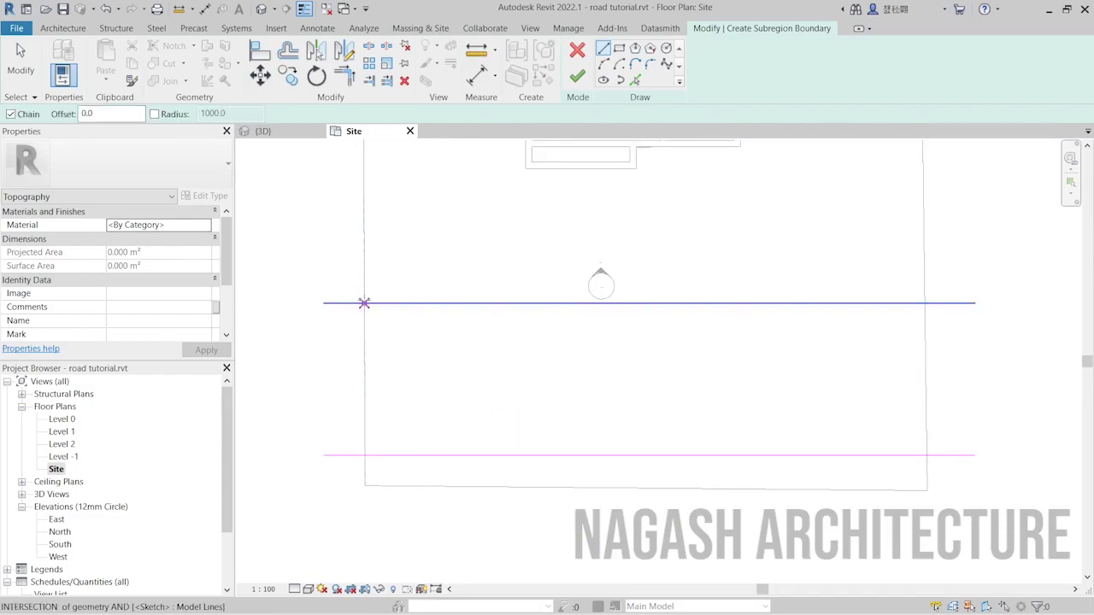
{"action": "left_click", "coordinate": [364, 303]}
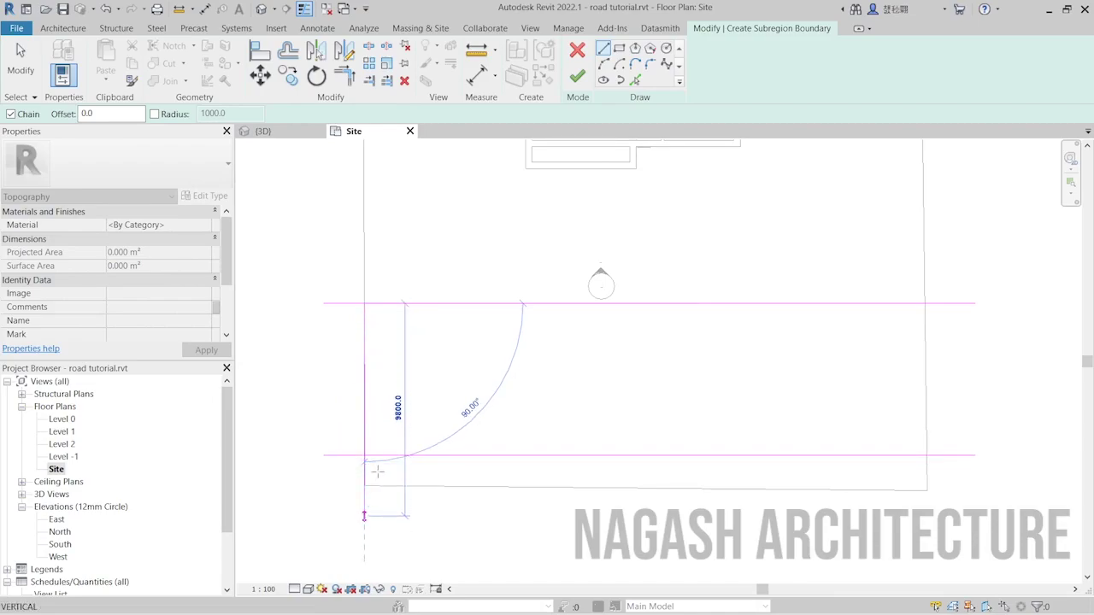
{"action": "left_click", "coordinate": [376, 455]}
{"action": "key", "text": "Escape"}
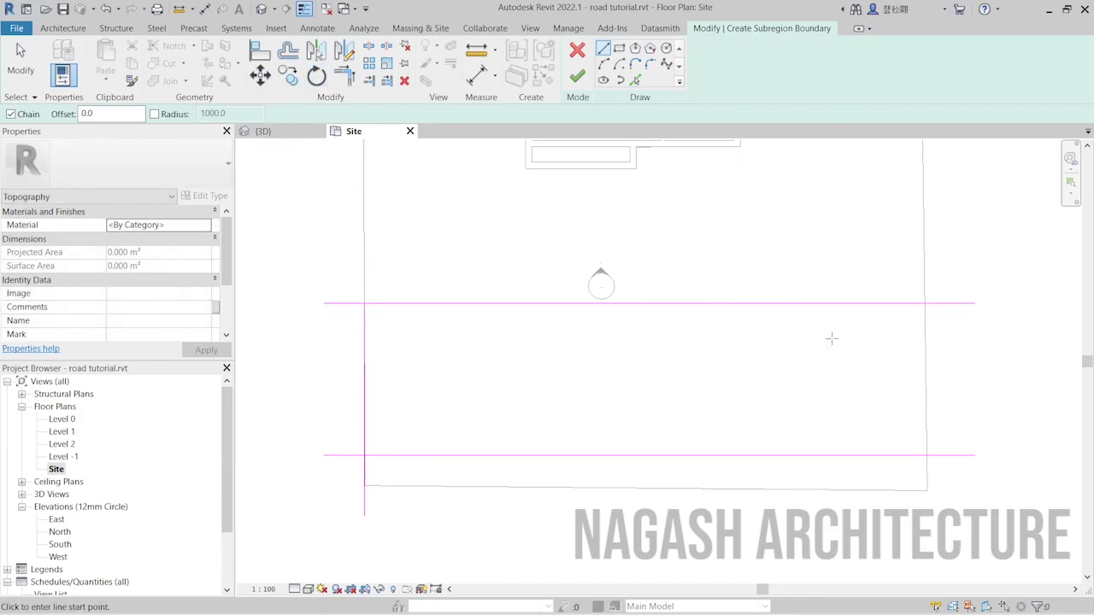
{"action": "key", "text": "Escape"}
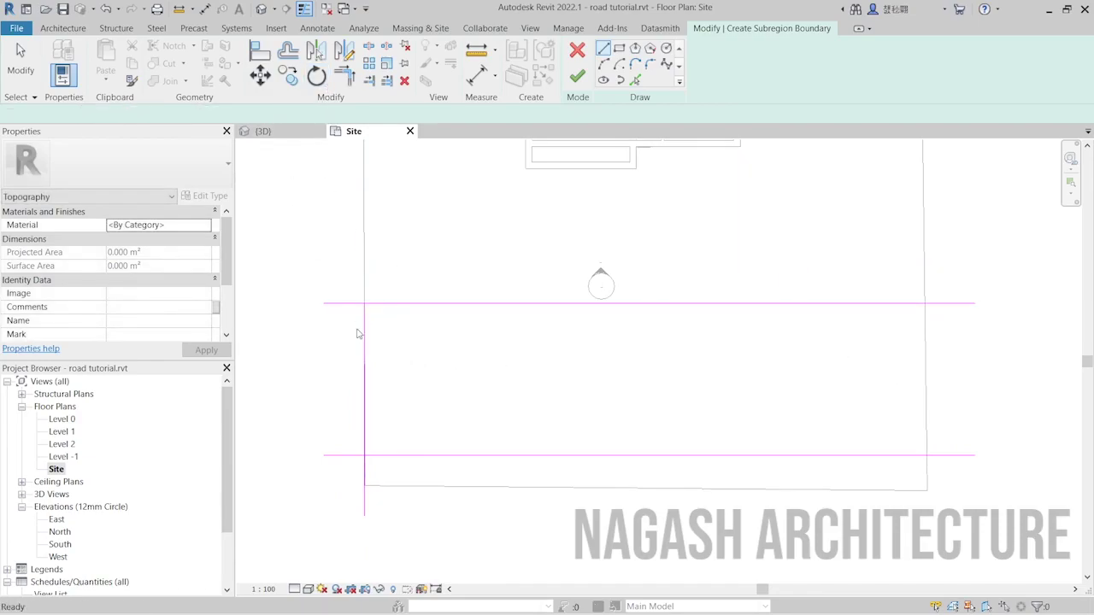
{"action": "left_click", "coordinate": [603, 49]}
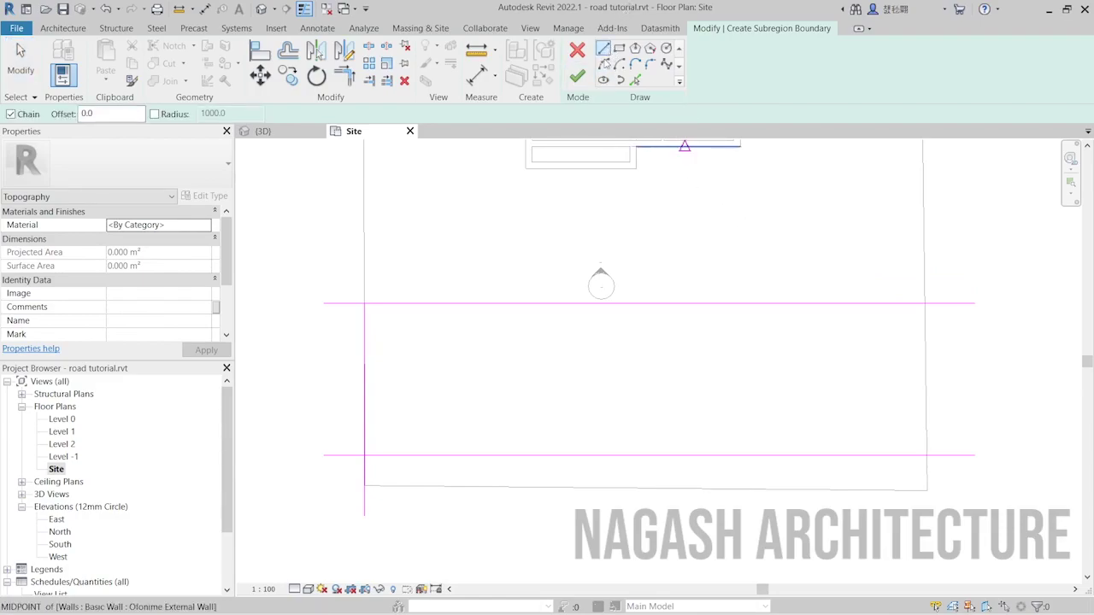
{"action": "left_click", "coordinate": [925, 304]}
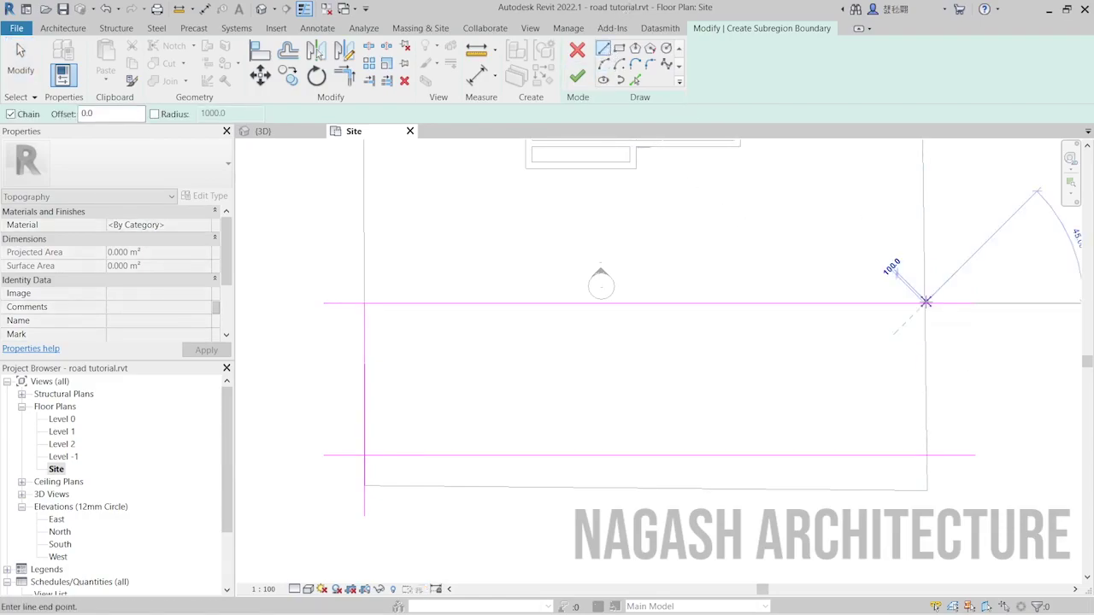
{"action": "left_click", "coordinate": [925, 455]}
{"action": "key", "text": "Escape"}
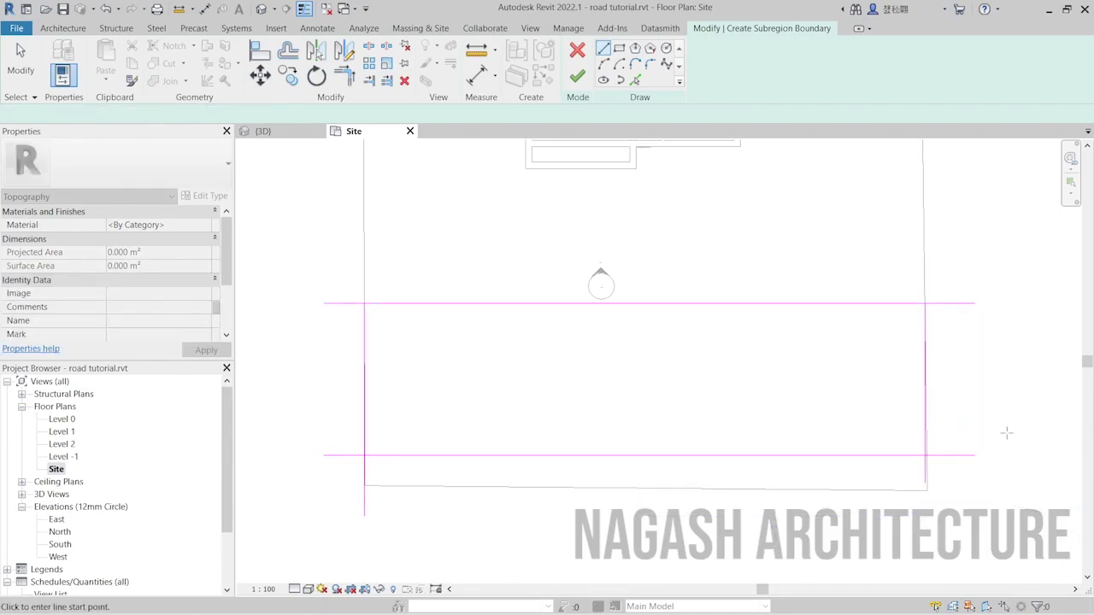
{"action": "key", "text": "Escape"}
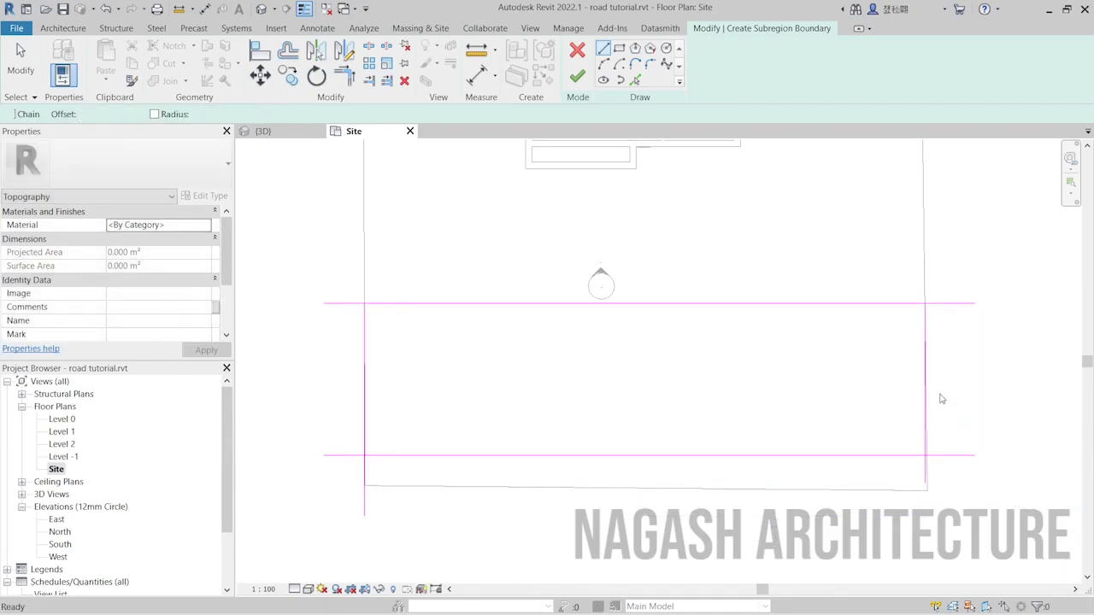
{"action": "key", "text": "Escape"}
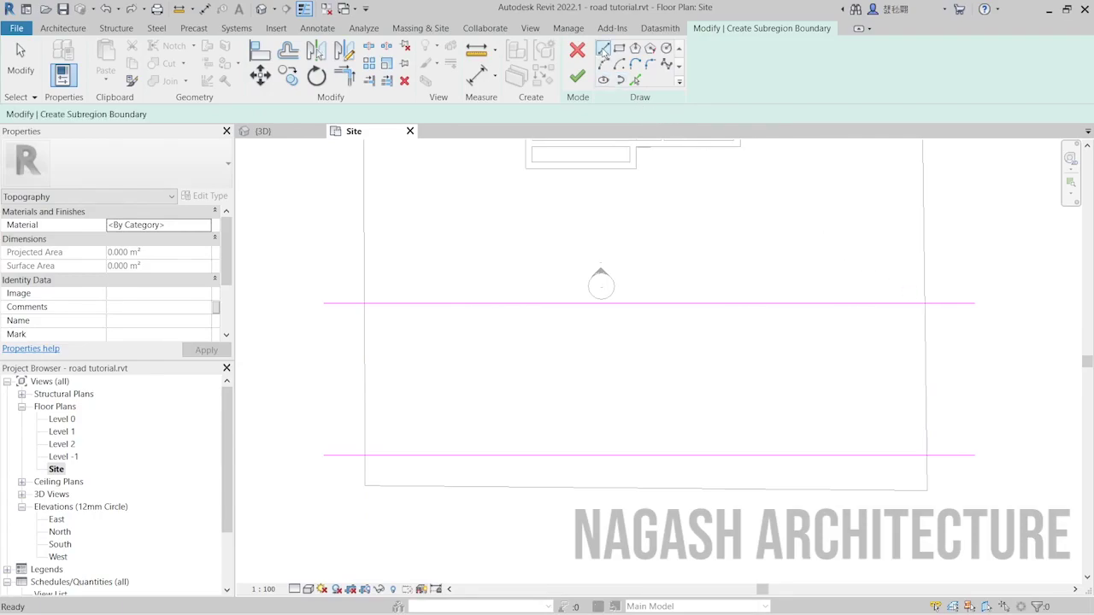
Step: Redraw the right-edge vertical line joining the two parallel road lines
{"action": "left_click", "coordinate": [603, 51]}
{"action": "left_click", "coordinate": [925, 304]}
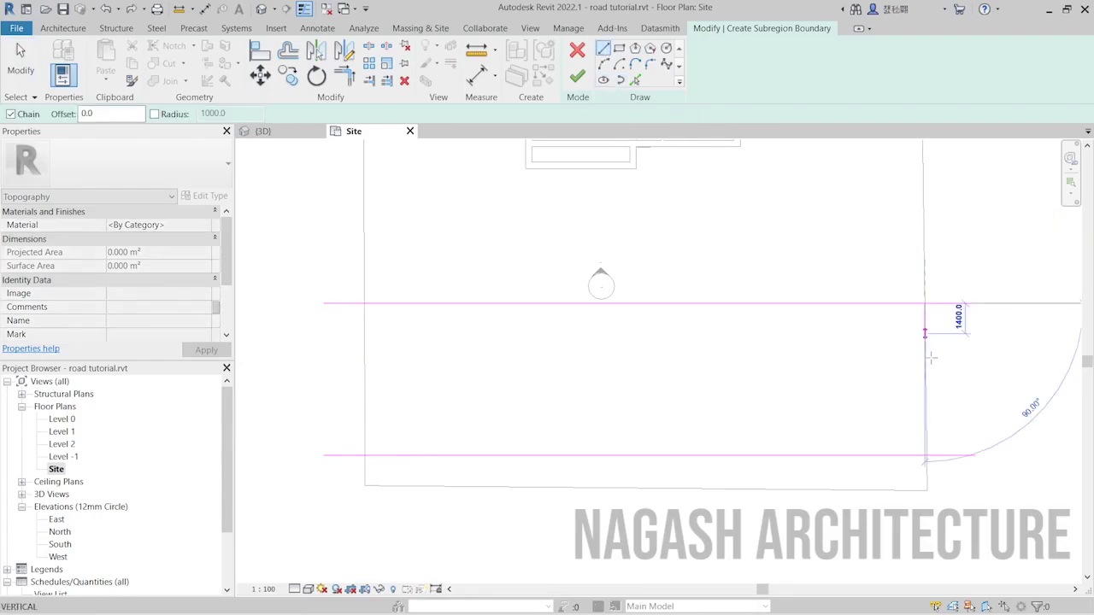
{"action": "left_click", "coordinate": [925, 465]}
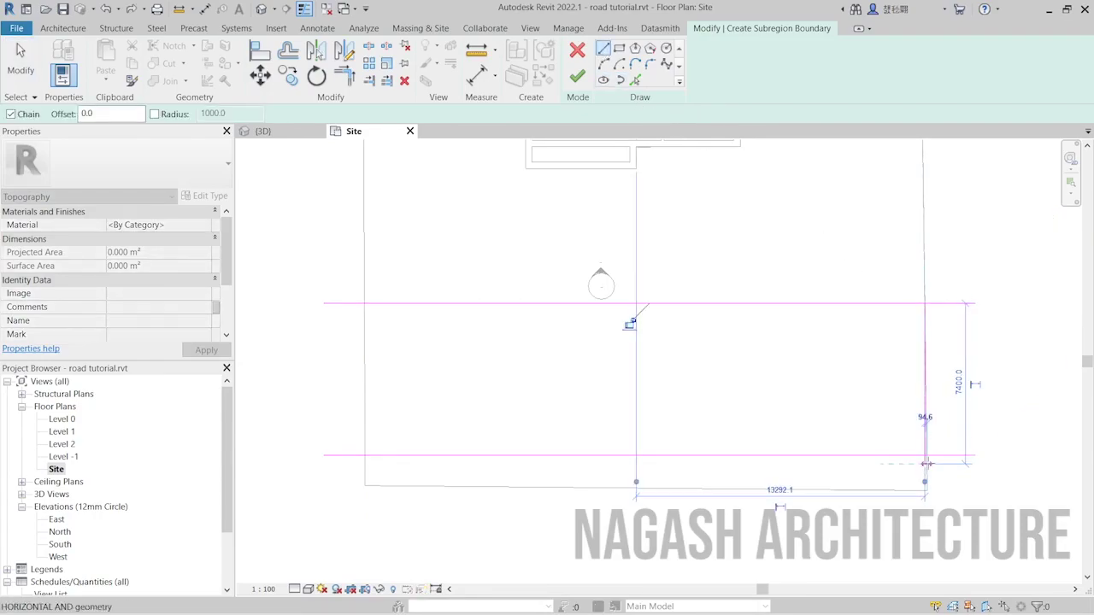
{"action": "key", "text": "Escape"}
{"action": "scroll", "coordinate": [997, 434], "scroll_direction": "up", "scroll_amount": 2}
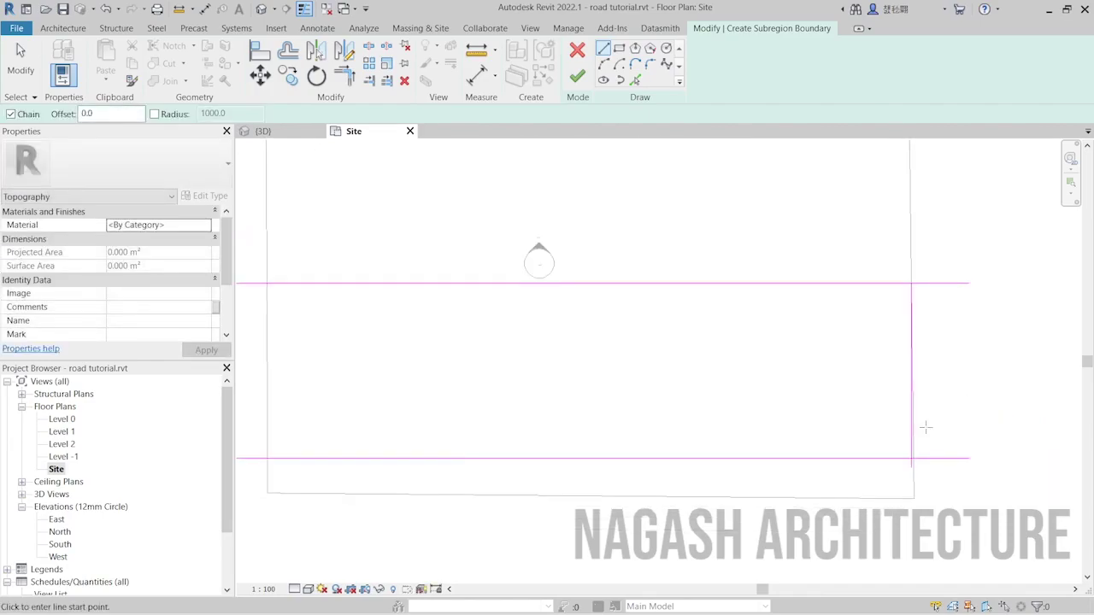
{"action": "scroll", "coordinate": [932, 429], "scroll_direction": "down", "scroll_amount": 2}
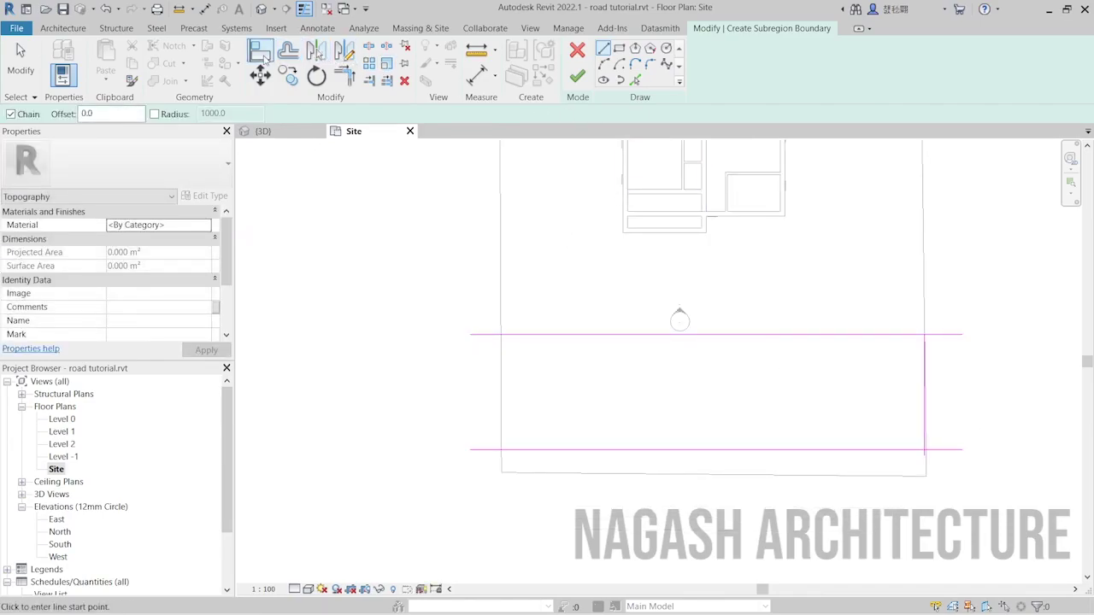
Step: Trim/extend the right vertical line into corners with the bottom and top road lines
{"action": "left_click", "coordinate": [344, 76]}
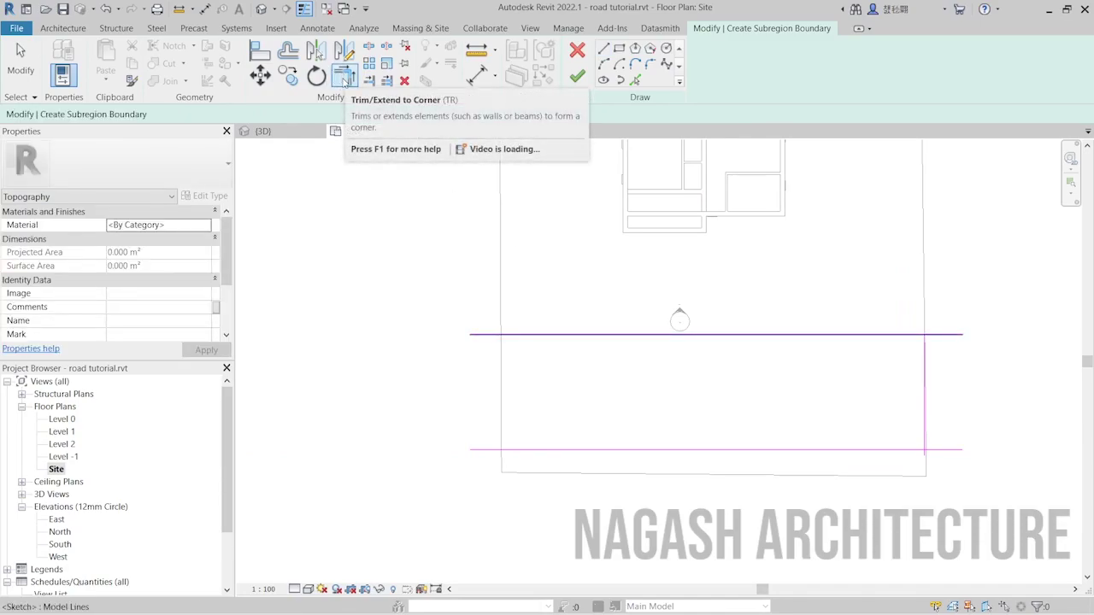
{"action": "scroll", "coordinate": [556, 403], "scroll_direction": "up", "scroll_amount": 1}
{"action": "scroll", "coordinate": [685, 368], "scroll_direction": "down", "scroll_amount": 1}
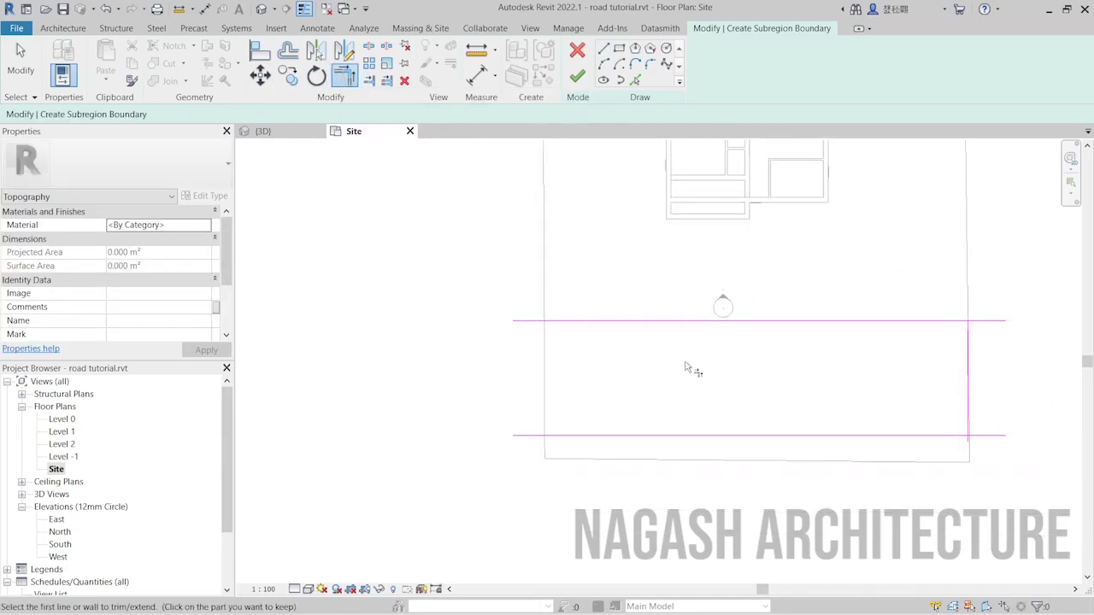
{"action": "scroll", "coordinate": [1028, 402], "scroll_direction": "up", "scroll_amount": 1}
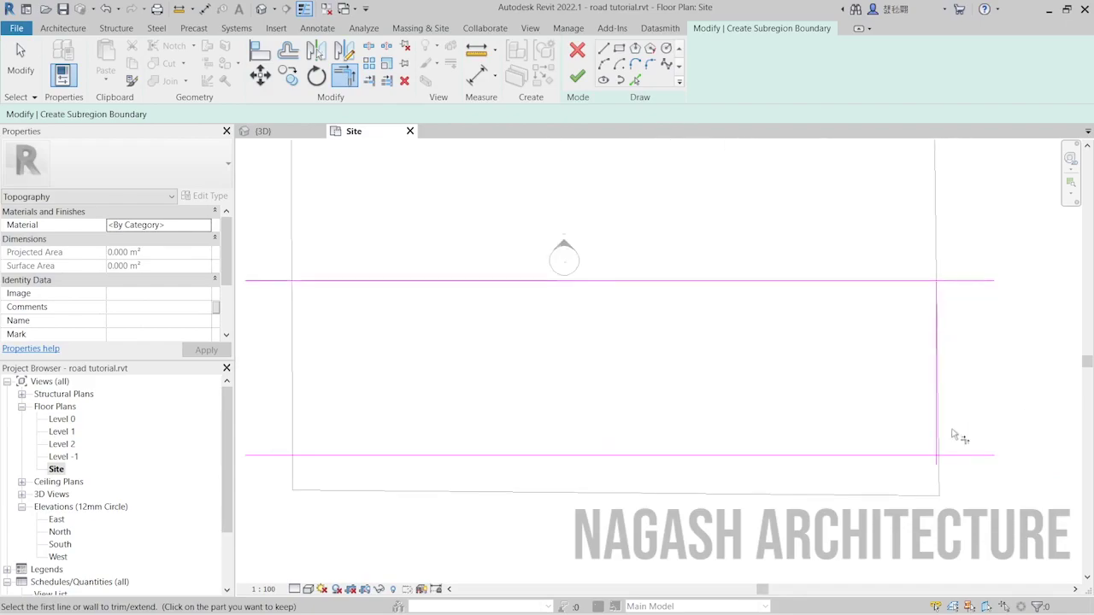
{"action": "left_click", "coordinate": [902, 457]}
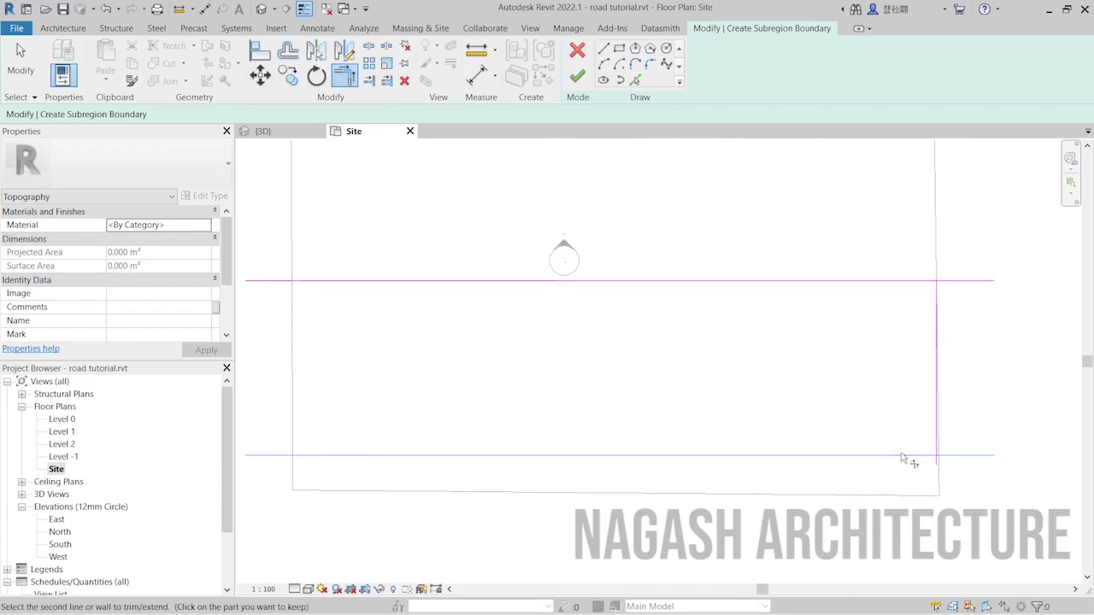
{"action": "left_click", "coordinate": [938, 401]}
{"action": "left_click", "coordinate": [936, 412]}
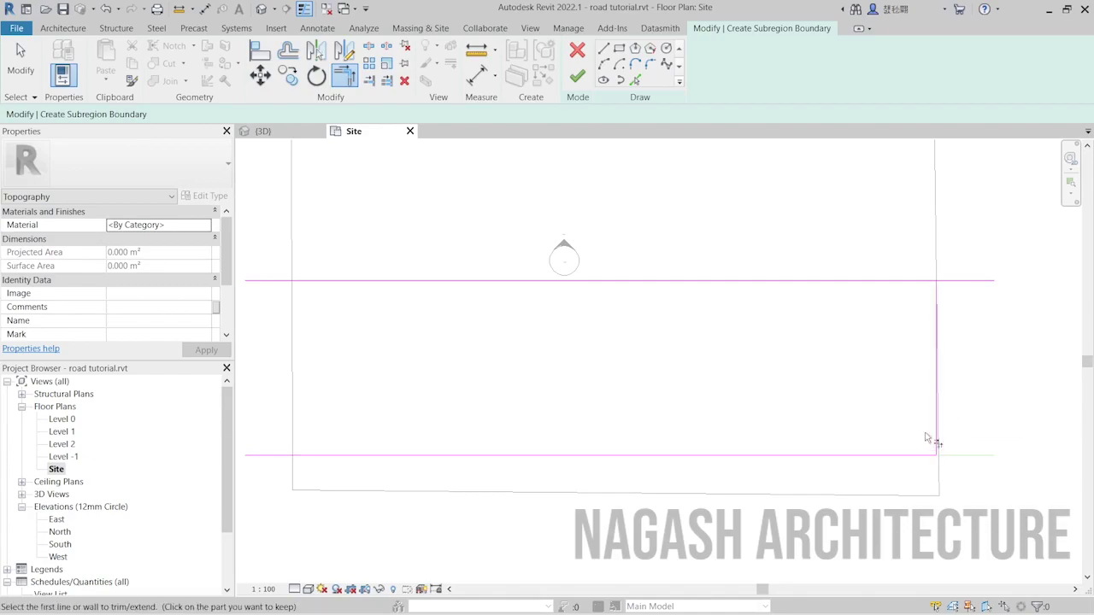
{"action": "left_click", "coordinate": [884, 281]}
{"action": "left_click", "coordinate": [935, 310]}
{"action": "scroll", "coordinate": [884, 328], "scroll_direction": "down", "scroll_amount": 1}
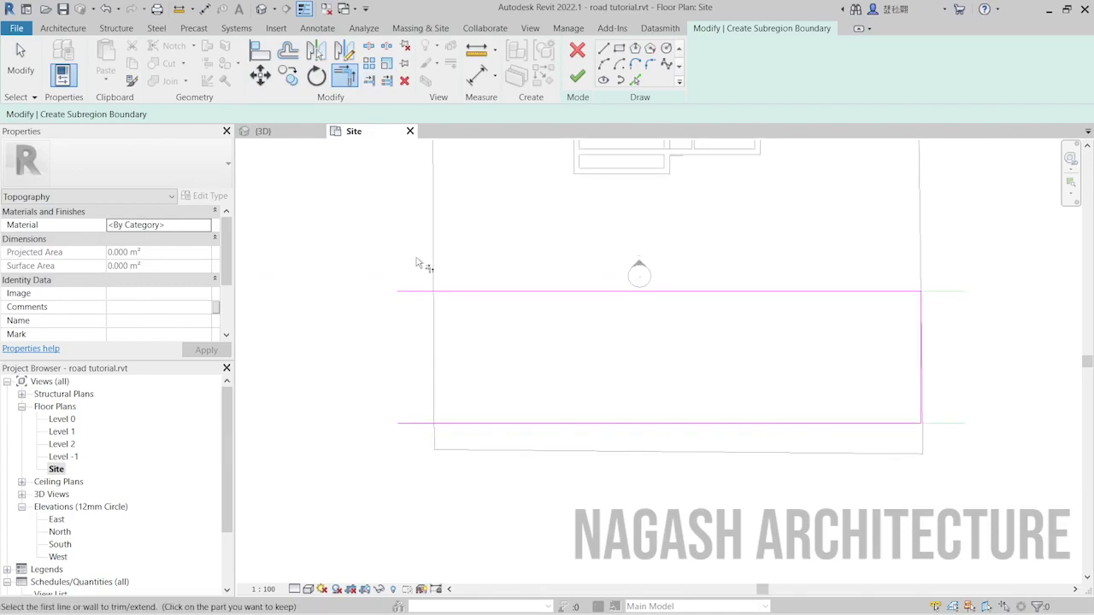
{"action": "key", "text": "Escape"}
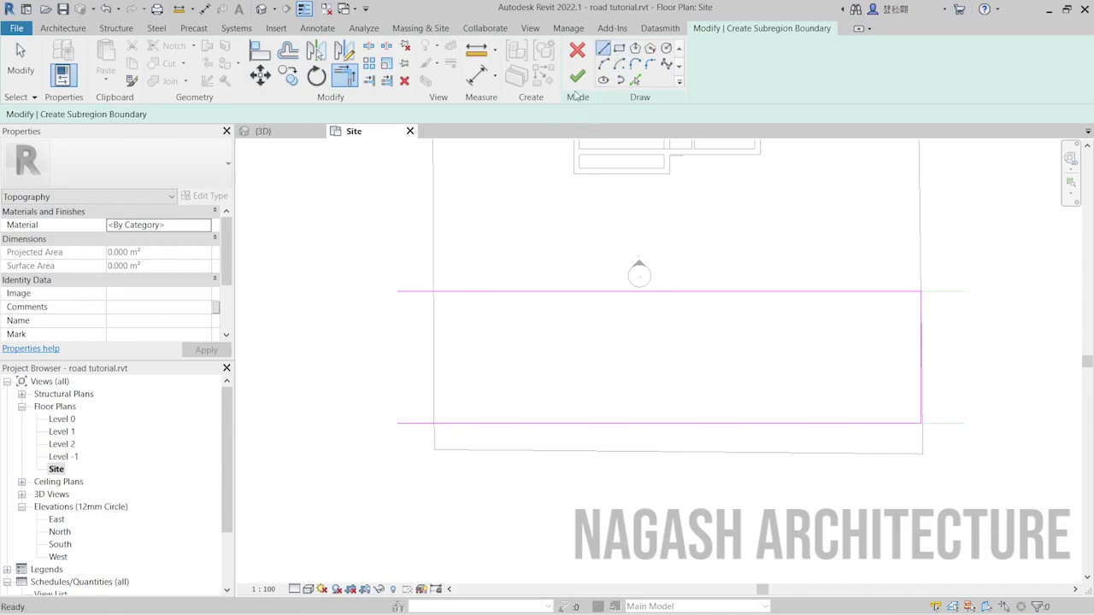
Step: Draw the left boundary edge and trim its top end into a corner with the top line
{"action": "left_click", "coordinate": [603, 49]}
{"action": "left_click", "coordinate": [433, 291]}
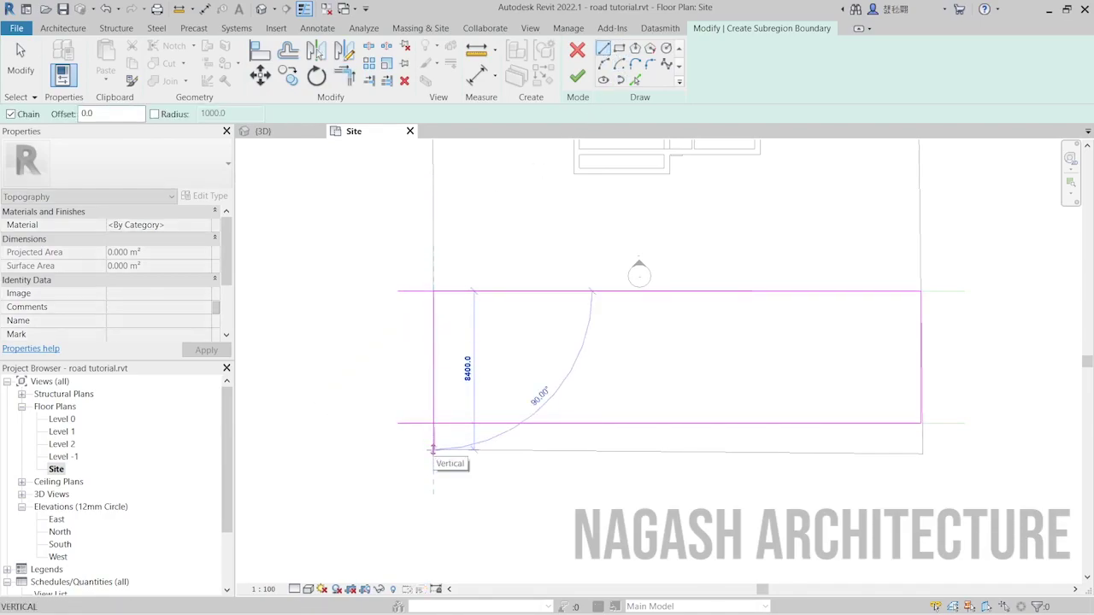
{"action": "left_click", "coordinate": [433, 422]}
{"action": "key", "text": "Escape"}
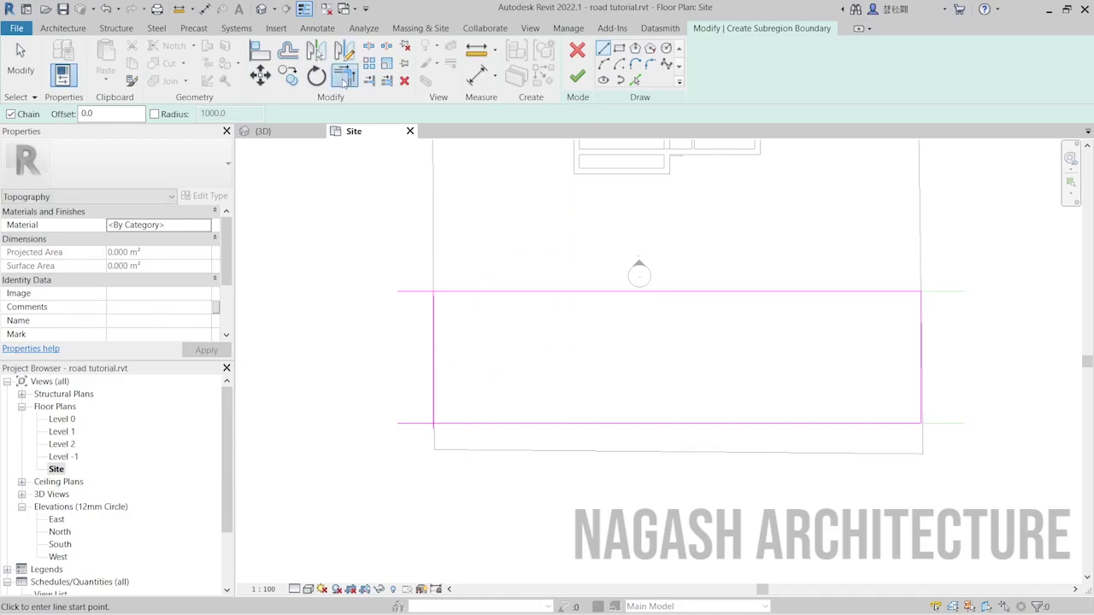
{"action": "left_click", "coordinate": [344, 78]}
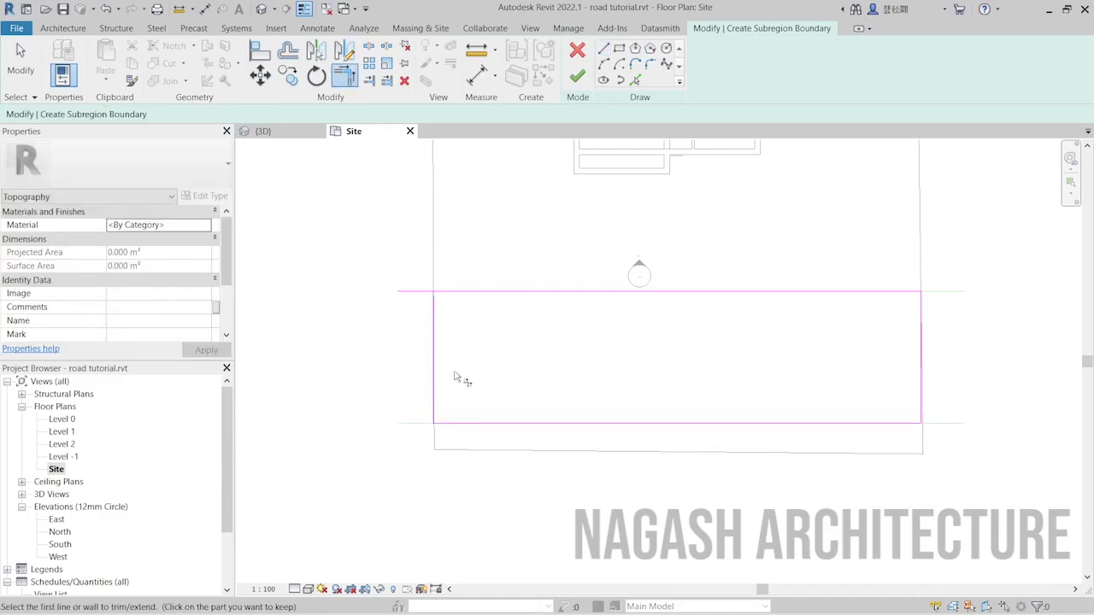
{"action": "left_click", "coordinate": [462, 292]}
{"action": "left_click", "coordinate": [437, 314]}
{"action": "key", "text": "Escape"}
{"action": "scroll", "coordinate": [495, 309], "scroll_direction": "down", "scroll_amount": 1}
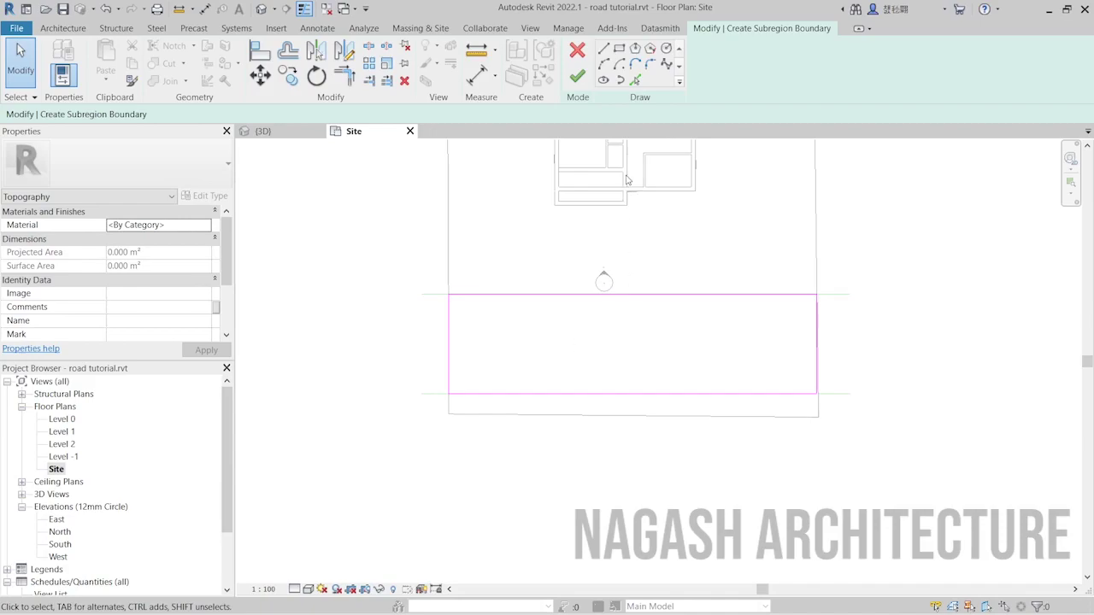
Step: Set the subregion's Material to Asphalt, Bitumen from the Material Browser
{"action": "left_click", "coordinate": [144, 226]}
{"action": "left_click", "coordinate": [205, 227]}
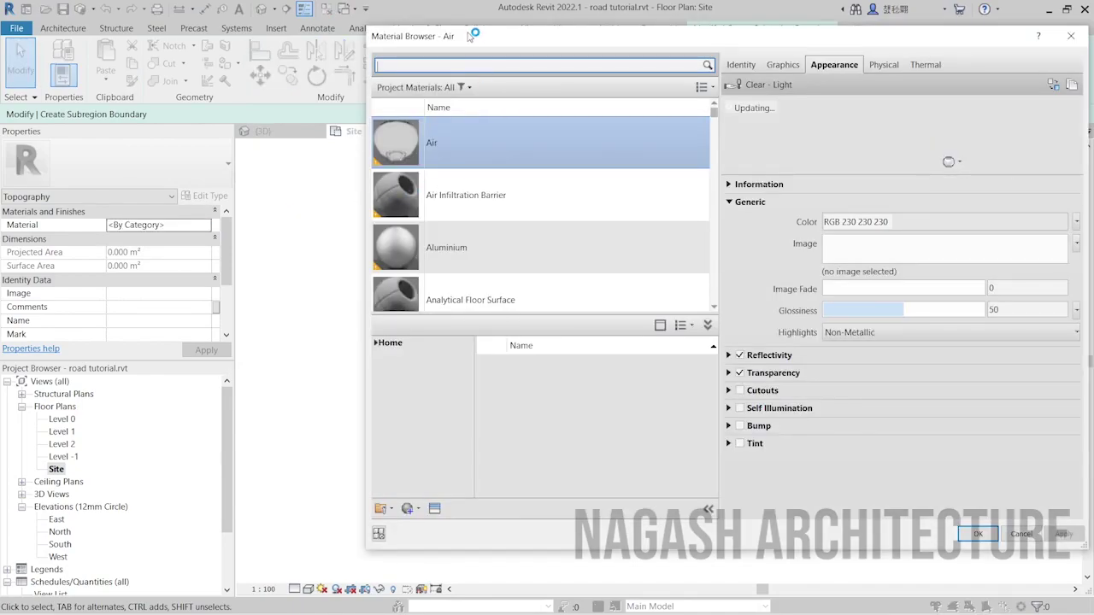
{"action": "left_click_drag", "start_coordinate": [470, 34], "coordinate": [406, 38]}
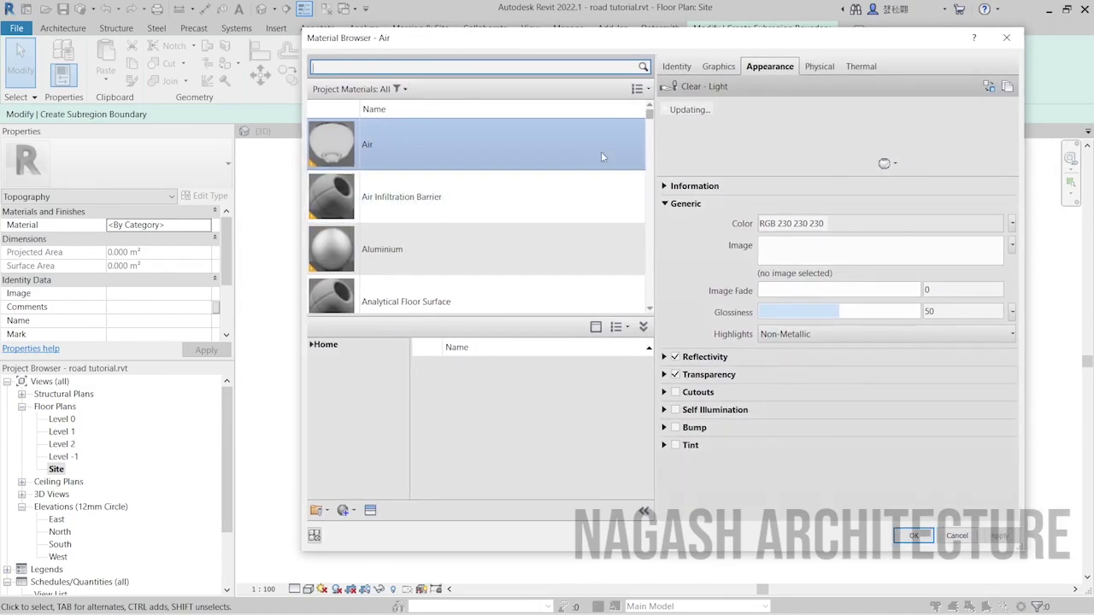
{"action": "scroll", "coordinate": [428, 244], "scroll_direction": "down", "scroll_amount": 6}
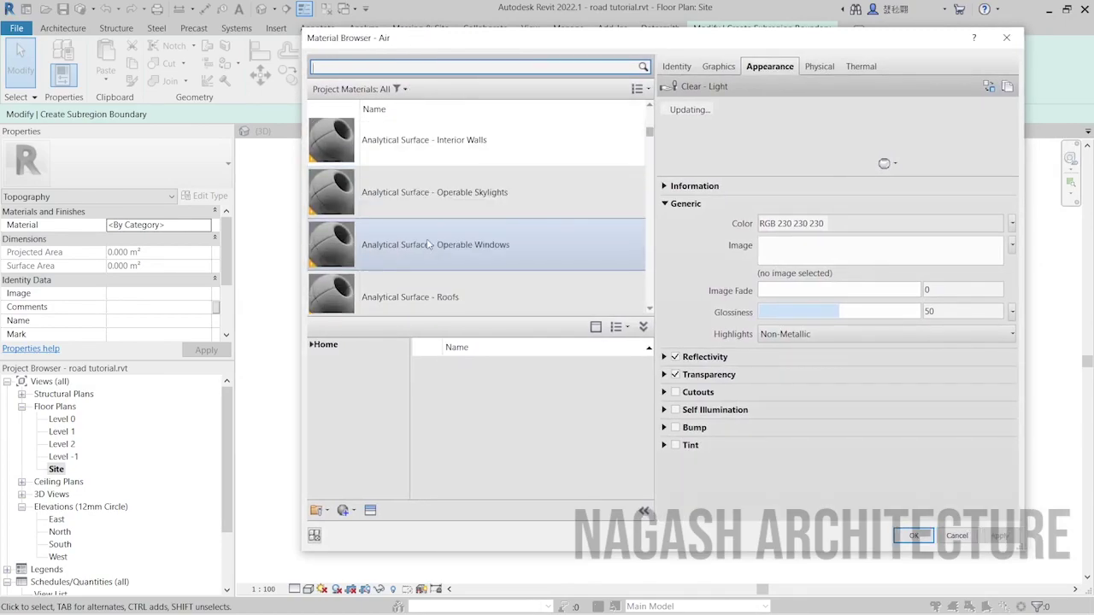
{"action": "scroll", "coordinate": [428, 245], "scroll_direction": "down", "scroll_amount": 1}
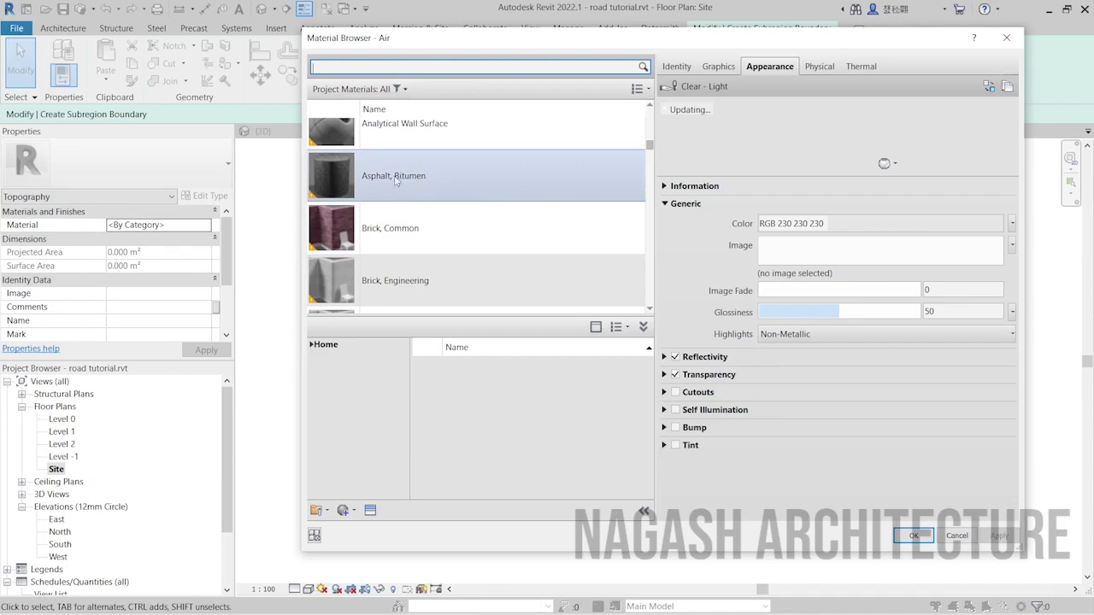
{"action": "left_click", "coordinate": [490, 183]}
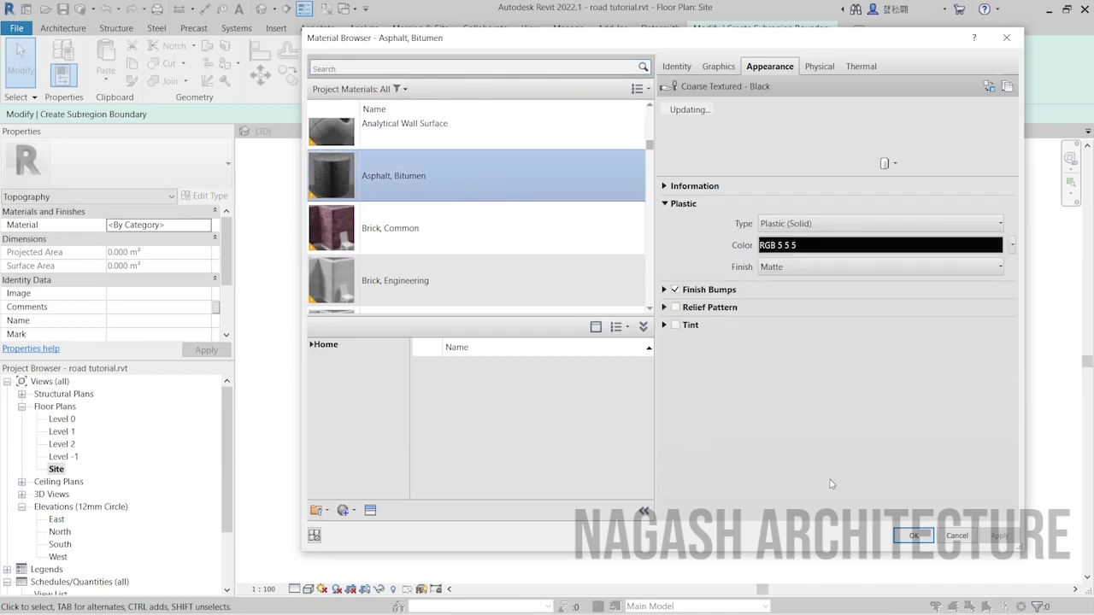
{"action": "left_click", "coordinate": [911, 537]}
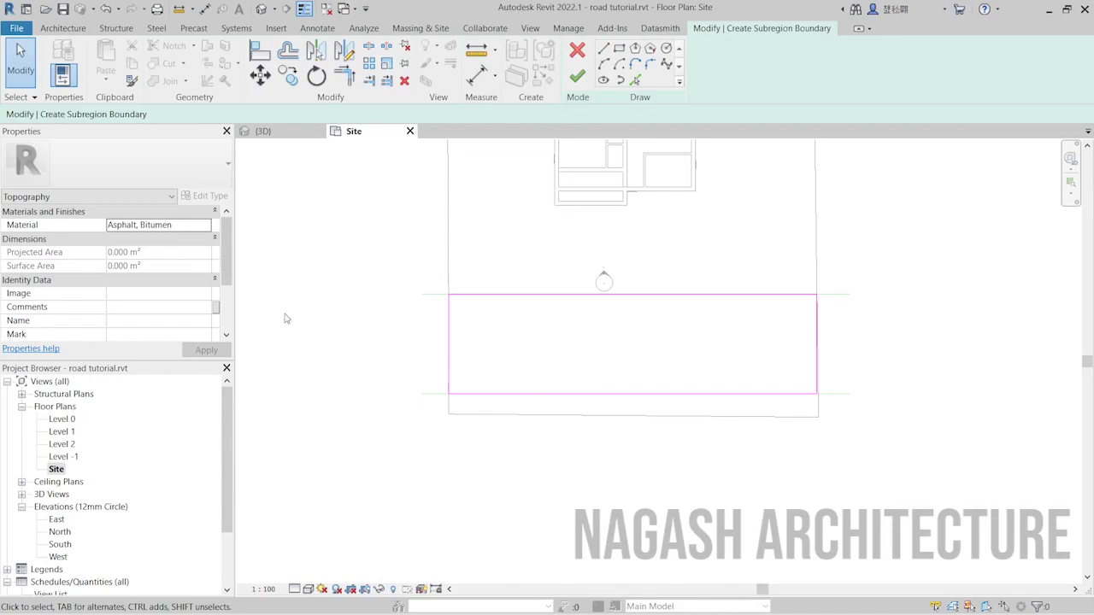
Step: Finish the road subregion sketch and zoom in on the asphalt strip in the 3D view
{"action": "left_click", "coordinate": [581, 82]}
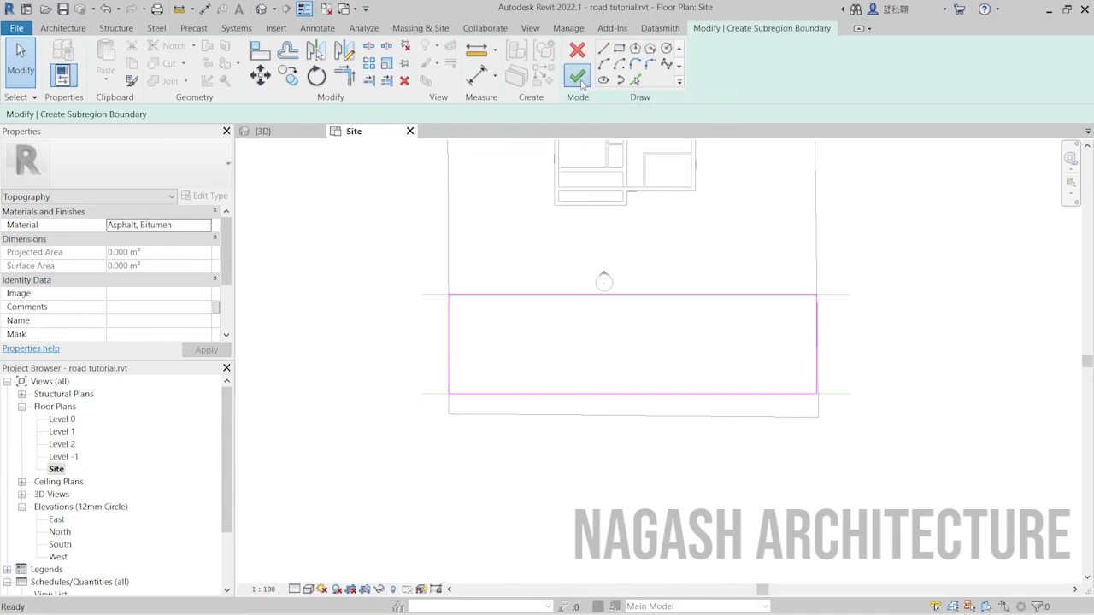
{"action": "left_click", "coordinate": [272, 131]}
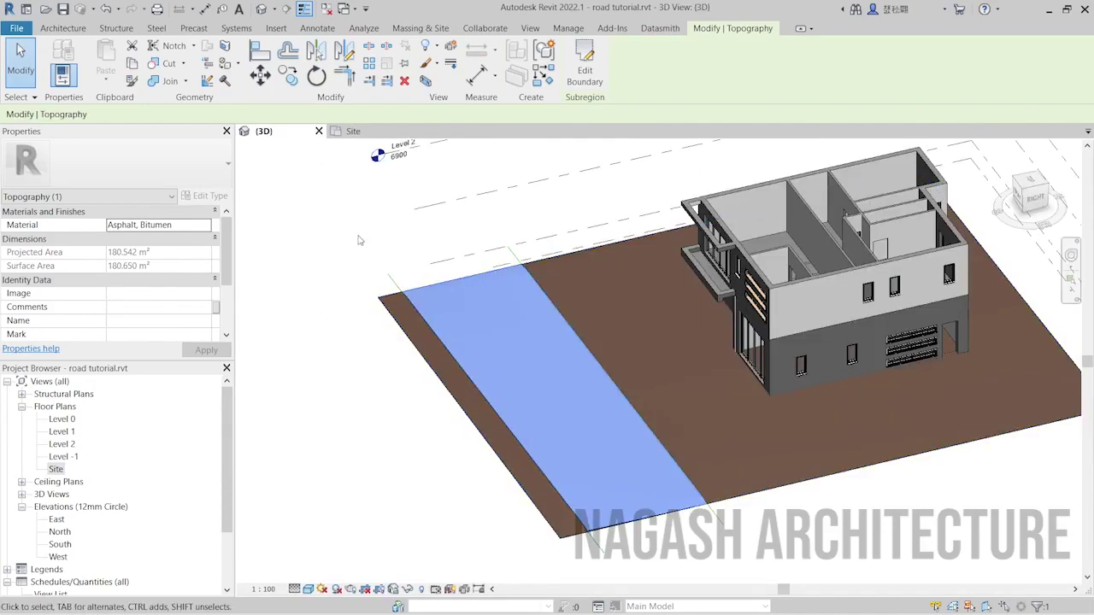
{"action": "left_click", "coordinate": [359, 240]}
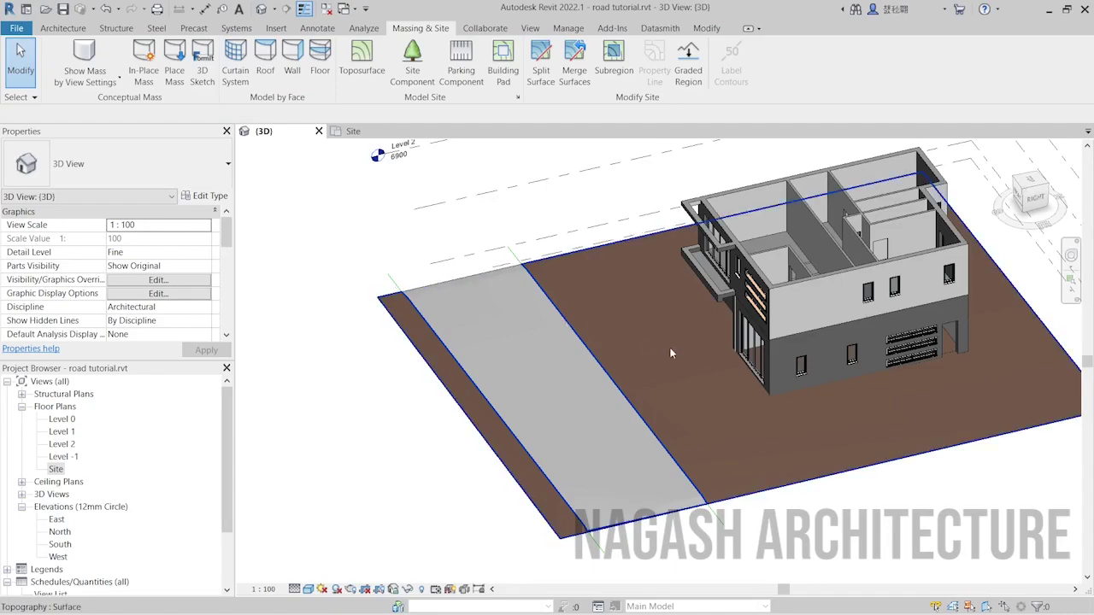
{"action": "scroll", "coordinate": [671, 353], "scroll_direction": "up", "scroll_amount": 2}
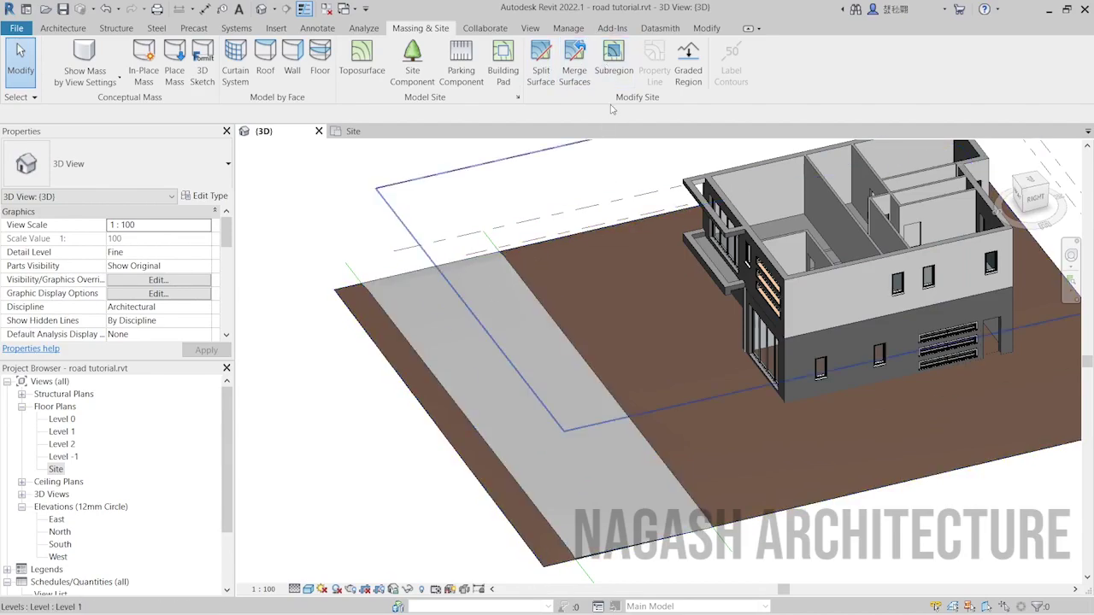
Step: Start a new subregion and sketch a rectangle from the house's wall corner down to the road
{"action": "left_click", "coordinate": [614, 60]}
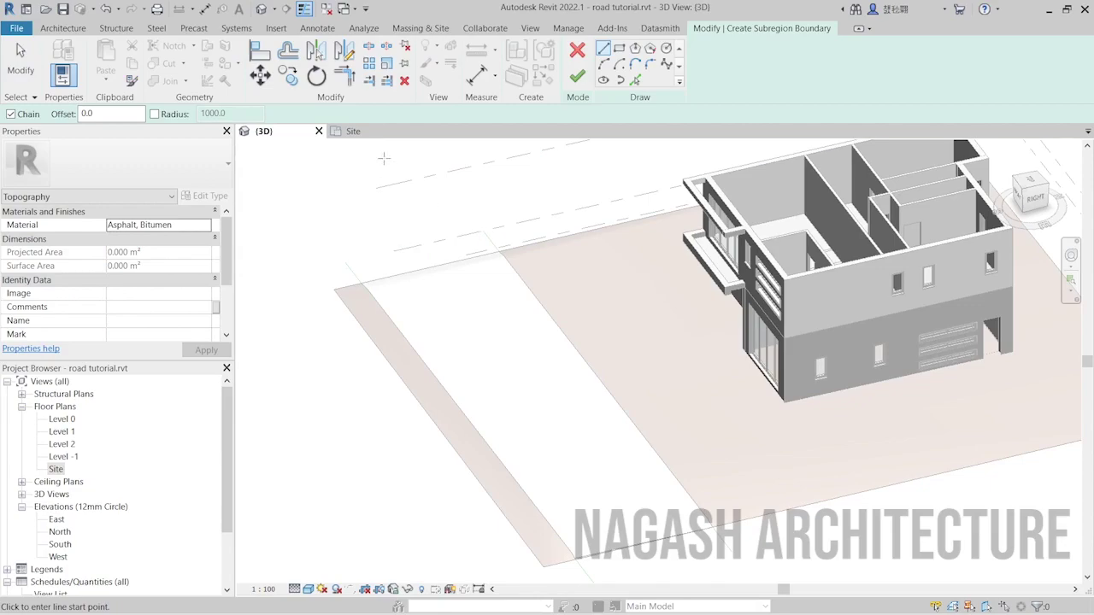
{"action": "left_click", "coordinate": [353, 131]}
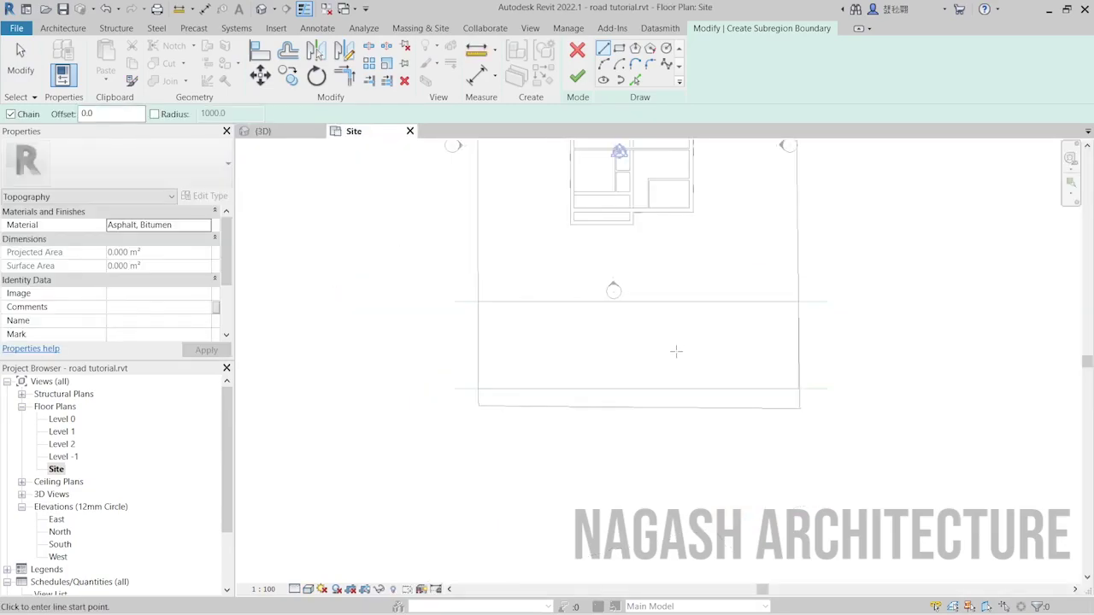
{"action": "scroll", "coordinate": [684, 214], "scroll_direction": "up", "scroll_amount": 3}
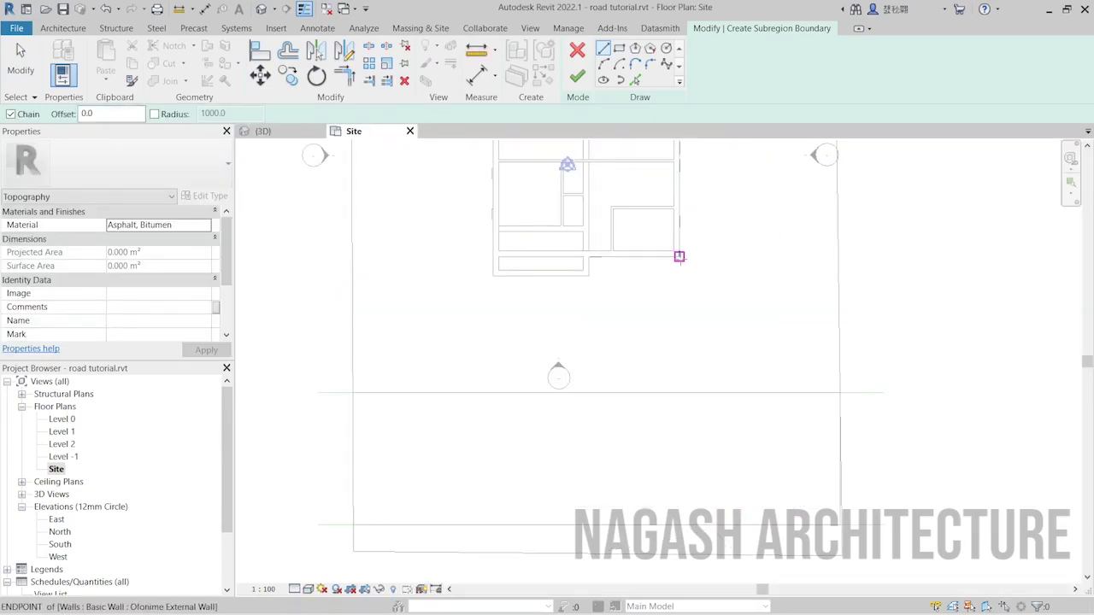
{"action": "scroll", "coordinate": [679, 256], "scroll_direction": "up", "scroll_amount": 3}
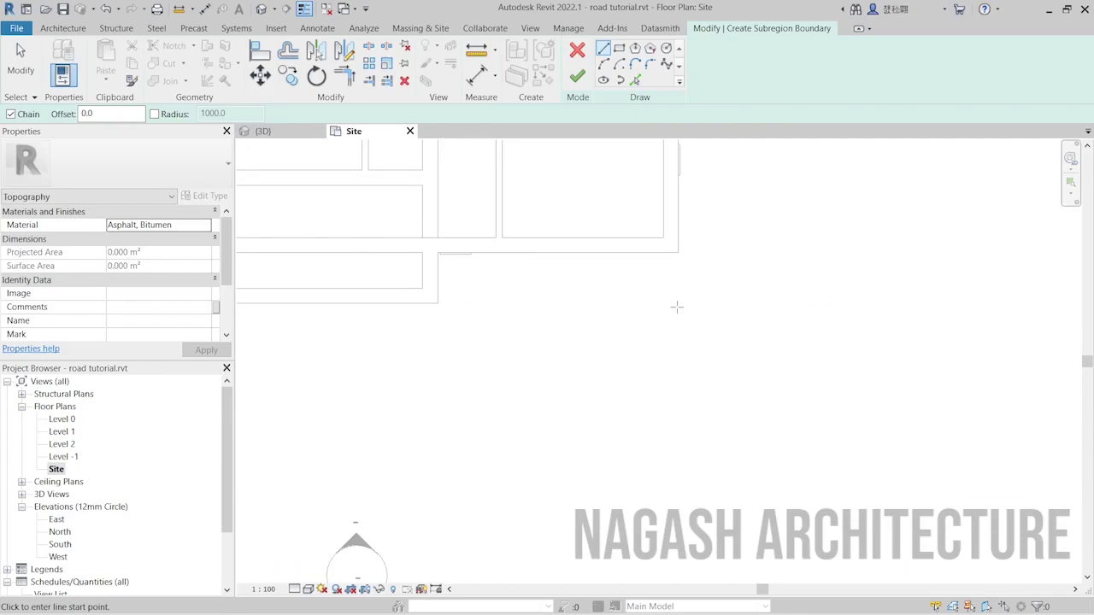
{"action": "left_click", "coordinate": [677, 250]}
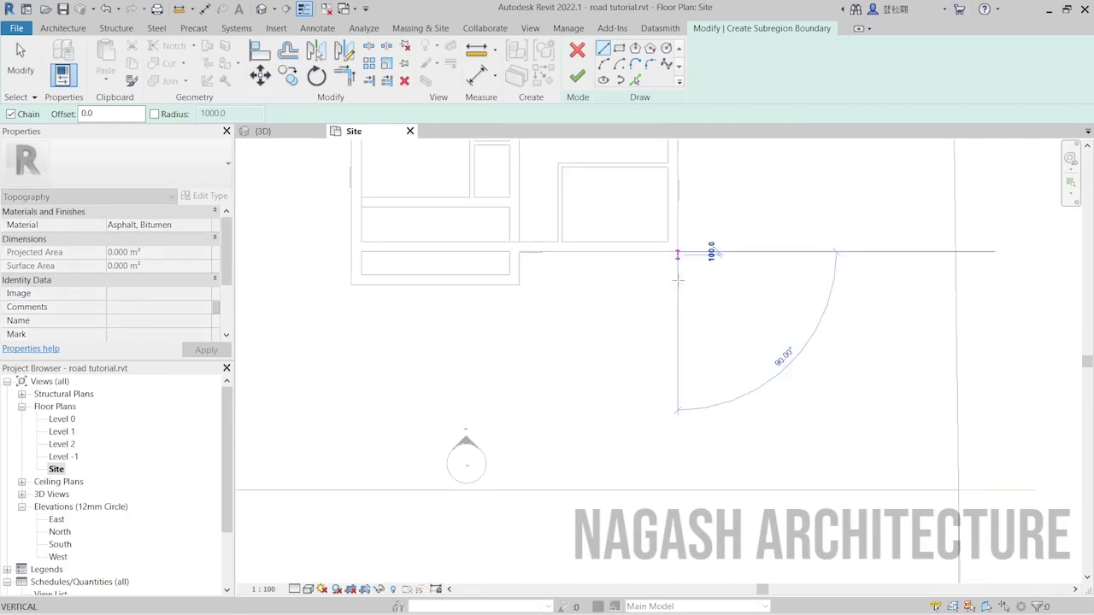
{"action": "left_click", "coordinate": [677, 513]}
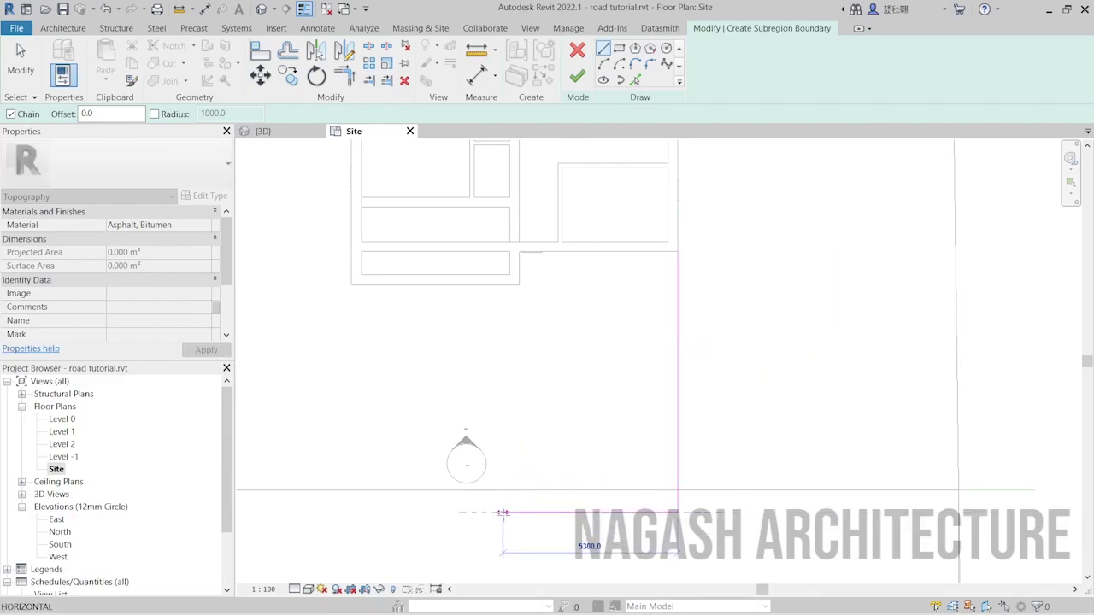
{"action": "left_click", "coordinate": [506, 513]}
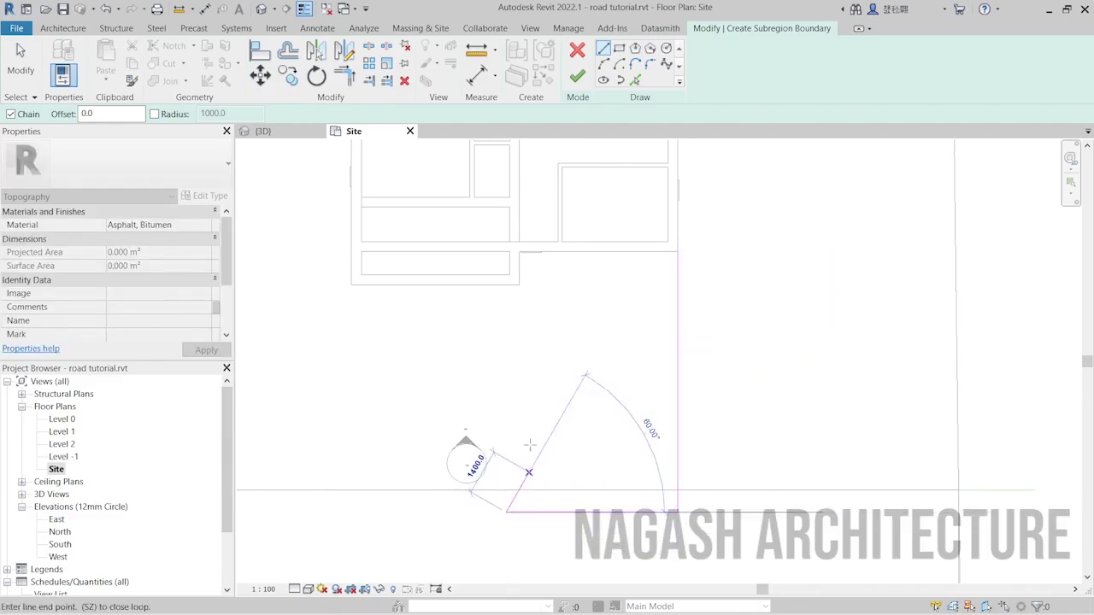
{"action": "left_click", "coordinate": [506, 256]}
{"action": "left_click", "coordinate": [688, 258]}
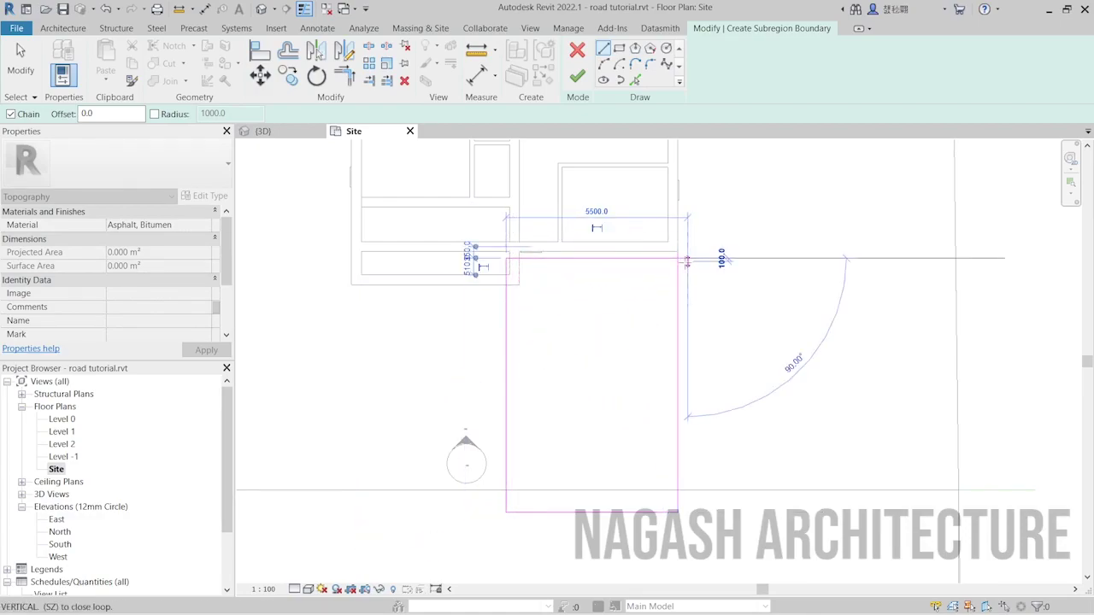
{"action": "key", "text": "Escape"}
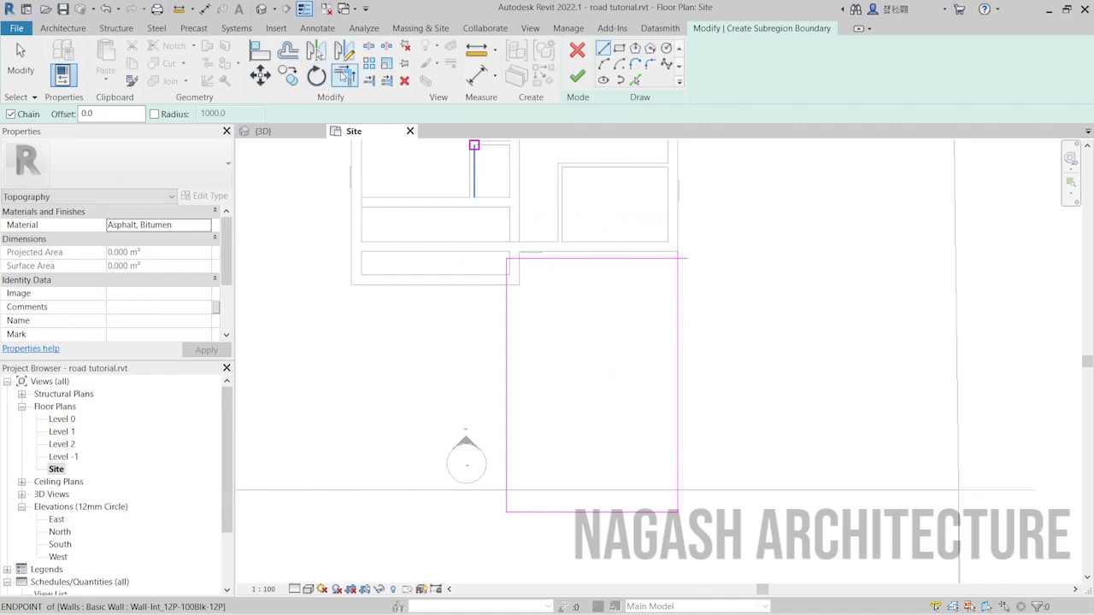
Step: Trim the driveway's top and right lines into a clean top-right corner
{"action": "left_click", "coordinate": [343, 76]}
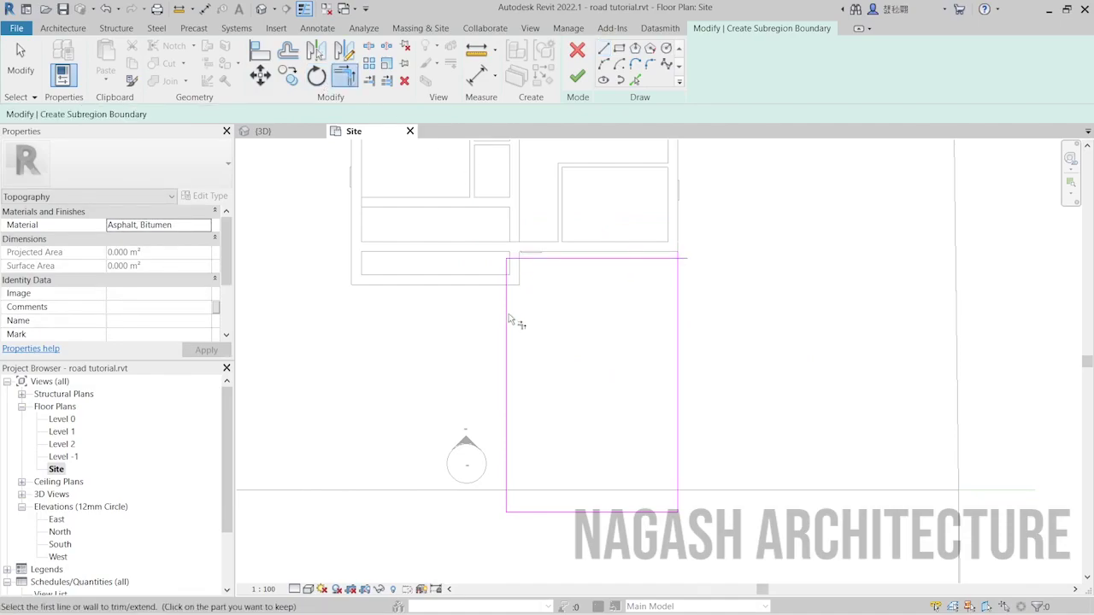
{"action": "left_click", "coordinate": [669, 268]}
{"action": "left_click", "coordinate": [681, 289]}
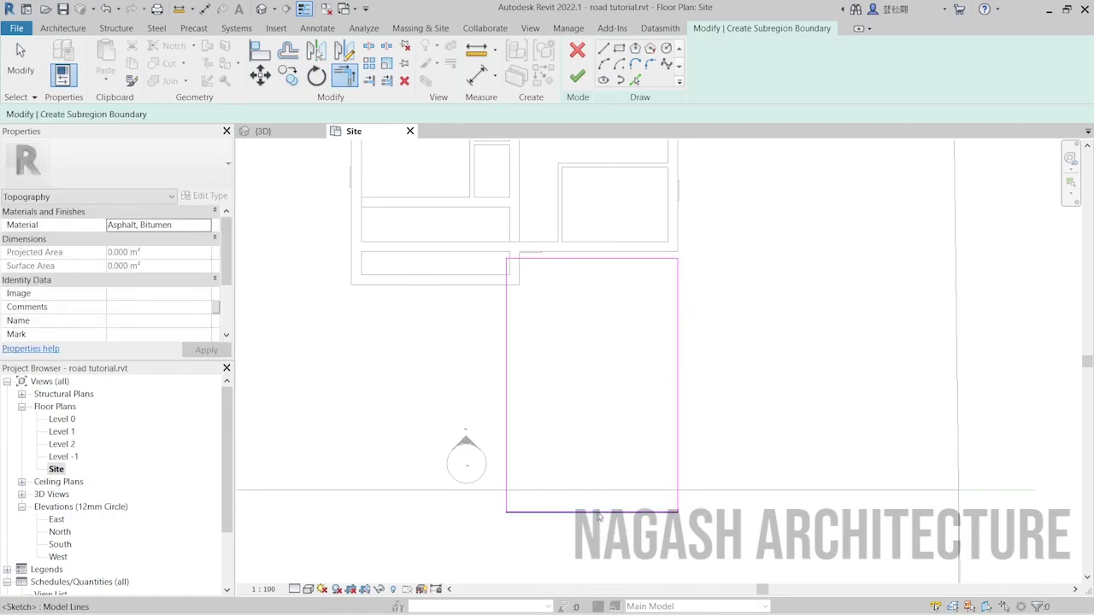
{"action": "key", "text": "Escape"}
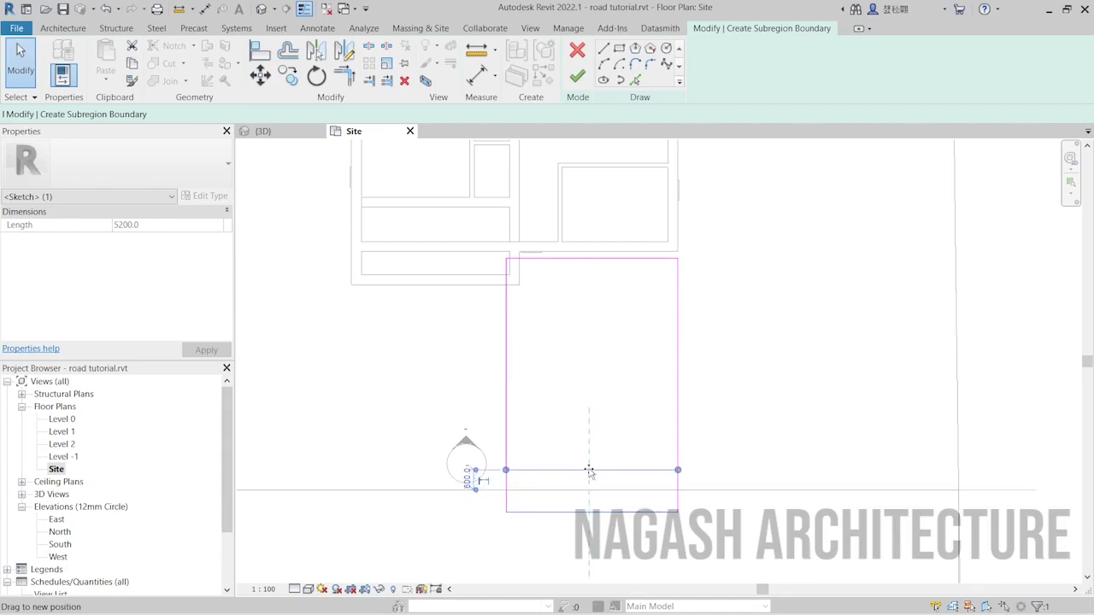
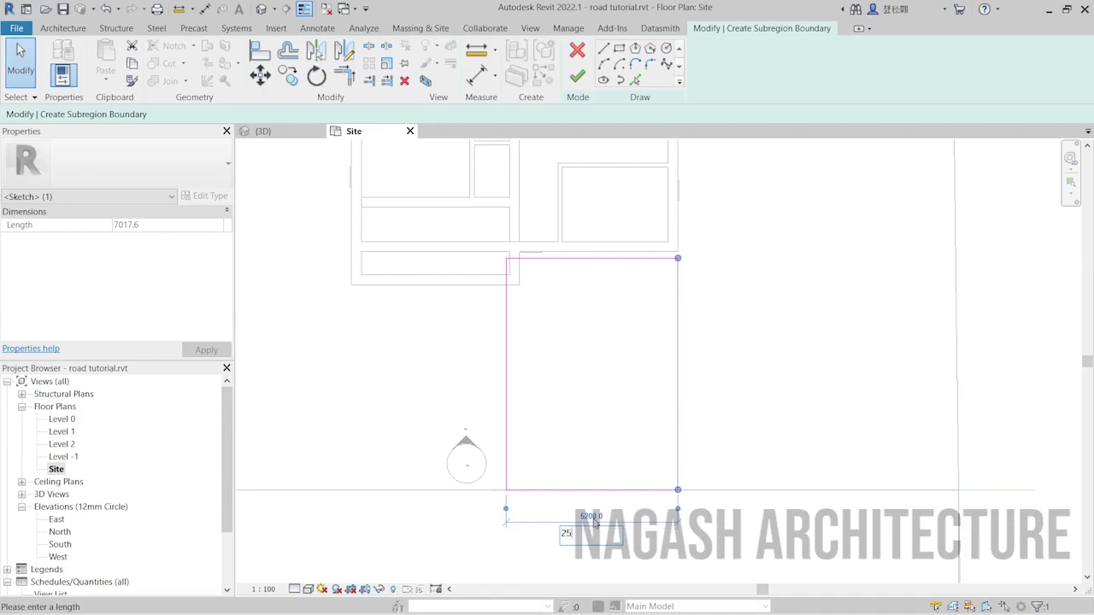
Step: Undo the first width change and reselect the walkway's left edge line to show its dimensions
{"action": "key", "text": "Return"}
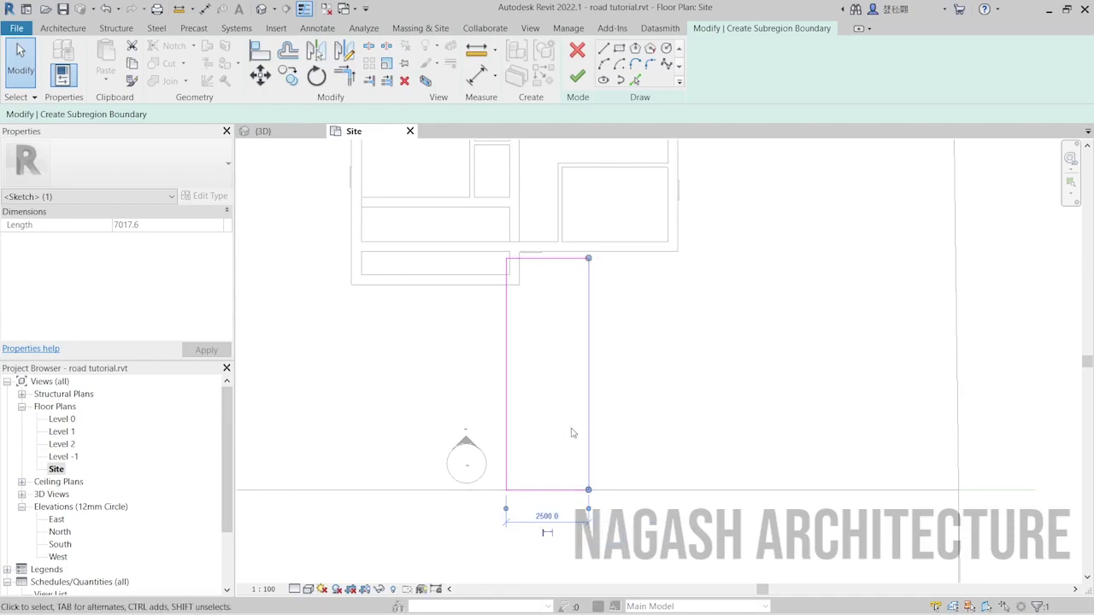
{"action": "key", "text": "ctrl+z"}
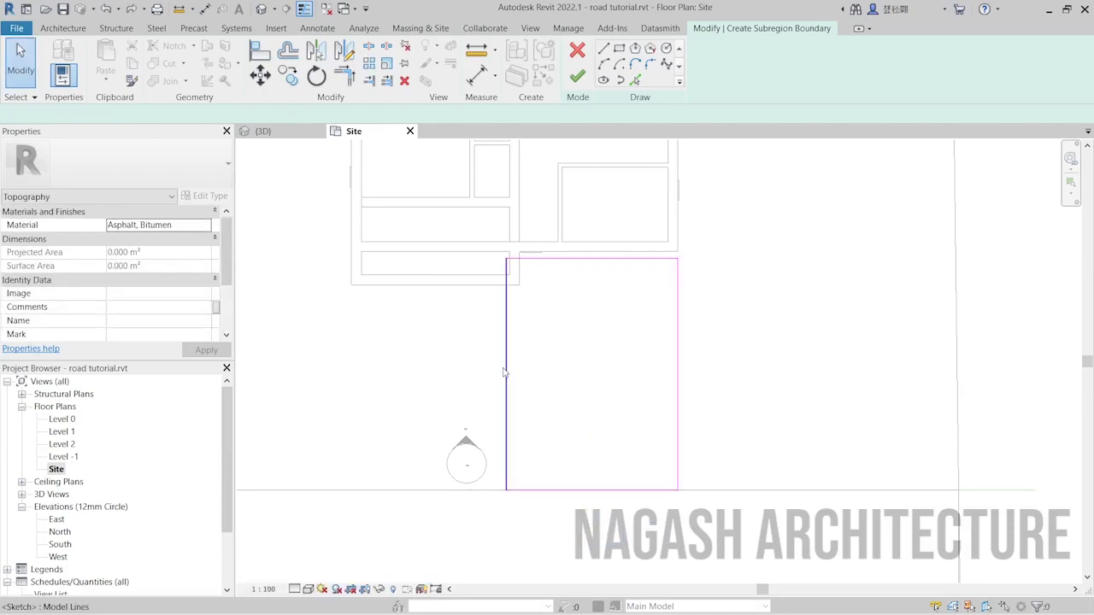
{"action": "left_click", "coordinate": [506, 371]}
{"action": "left_click", "coordinate": [534, 420]}
{"action": "left_click", "coordinate": [507, 384]}
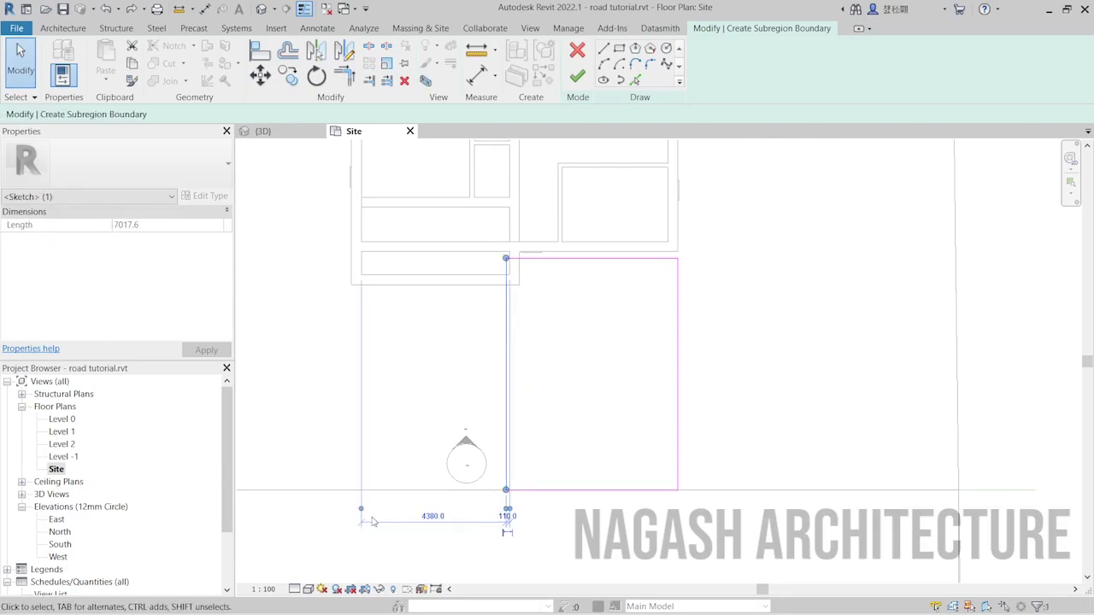
{"action": "mouse_move", "coordinate": [508, 512]}
{"action": "left_mouse_down"}
{"action": "mouse_move", "coordinate": [671, 512]}
{"action": "mouse_move", "coordinate": [687, 454]}
{"action": "mouse_move", "coordinate": [510, 512]}
{"action": "left_mouse_up"}
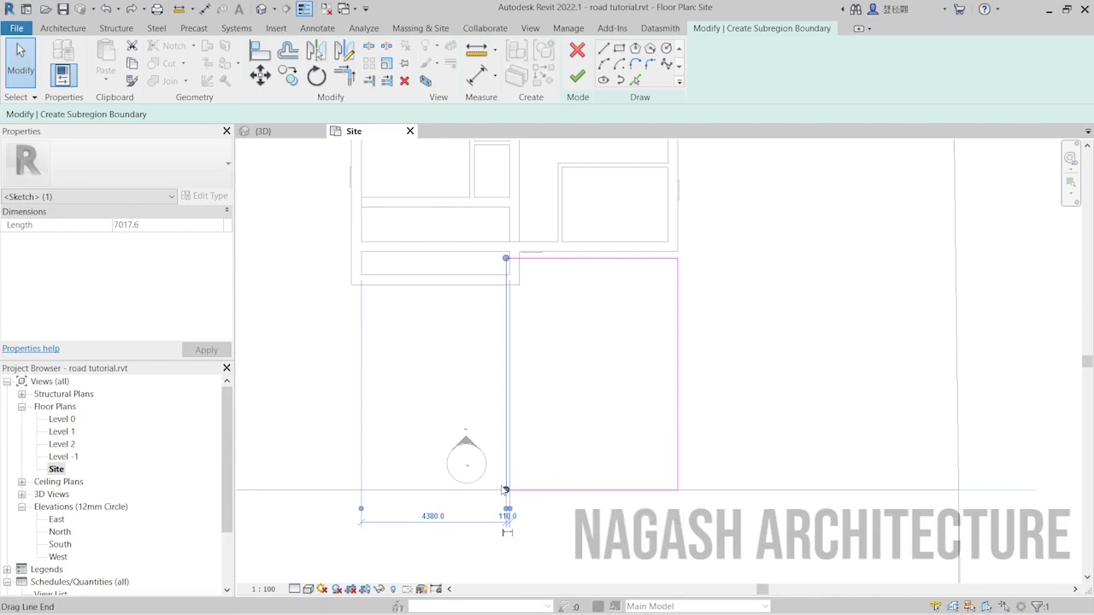
Step: Dimension across to the walkway's right edge and change 5200 to 2500
{"action": "scroll", "coordinate": [513, 512], "scroll_direction": "up", "scroll_amount": 3}
{"action": "scroll", "coordinate": [494, 504], "scroll_direction": "up", "scroll_amount": 1}
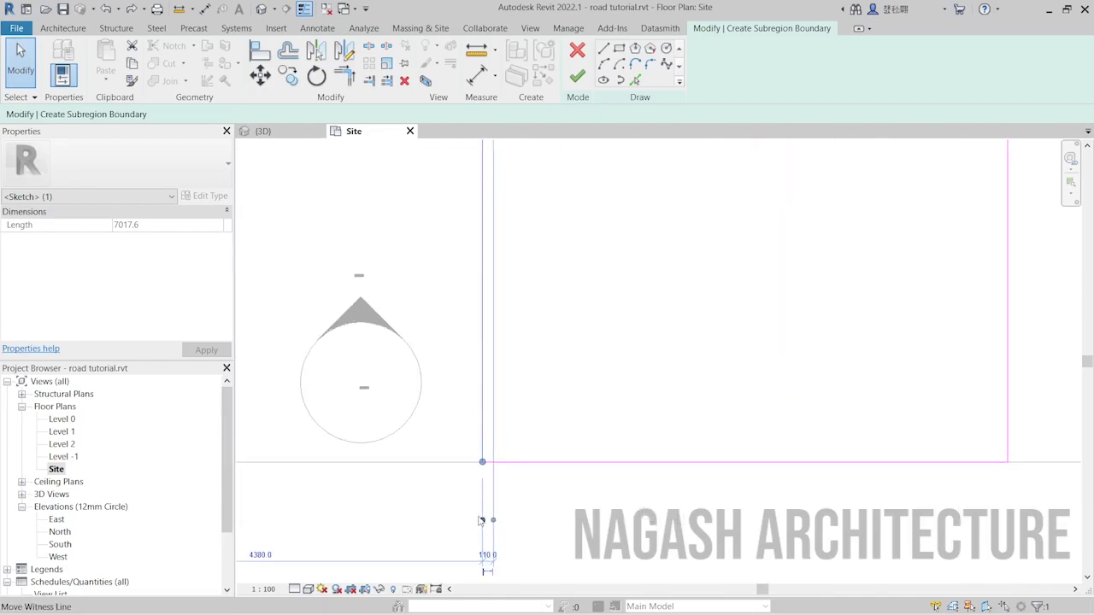
{"action": "left_click_drag", "start_coordinate": [480, 517], "coordinate": [1010, 387]}
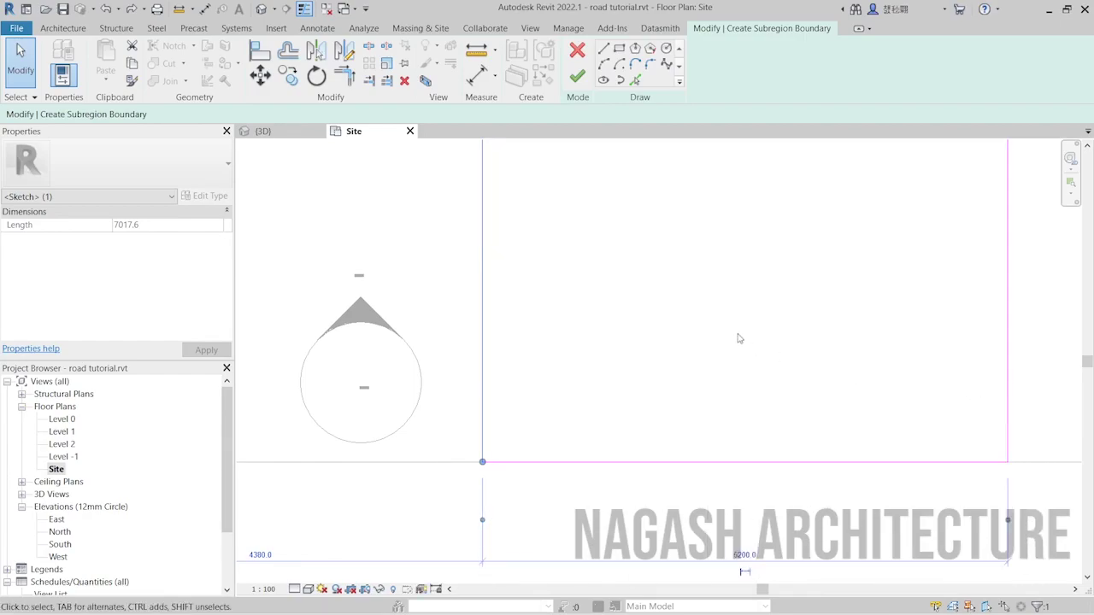
{"action": "scroll", "coordinate": [736, 335], "scroll_direction": "down", "scroll_amount": 1}
{"action": "left_click", "coordinate": [740, 475]}
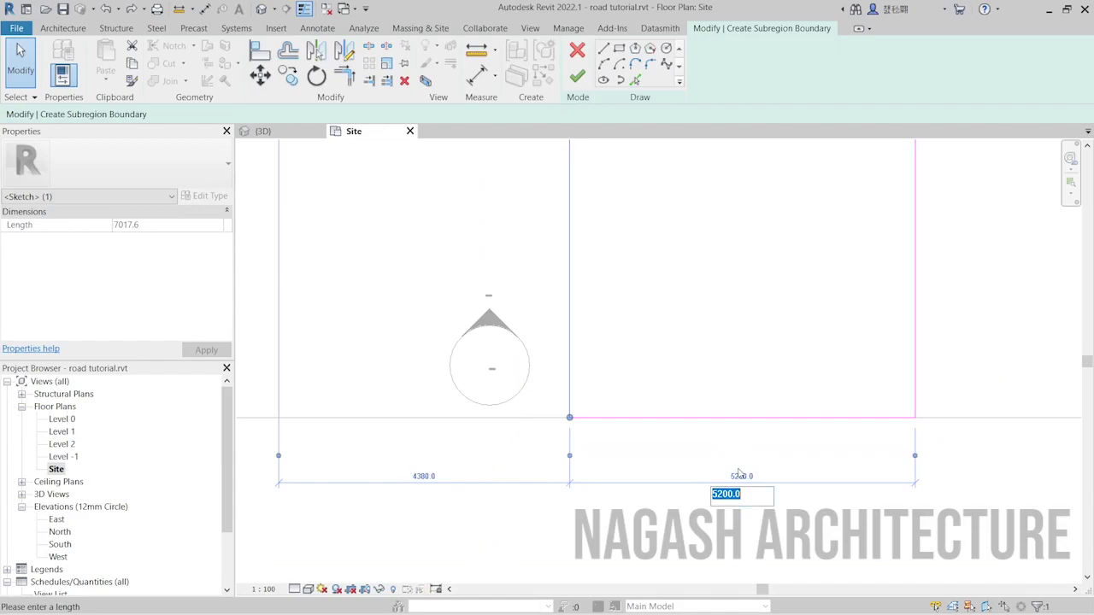
{"action": "type", "text": "2500"}
{"action": "key", "text": "Return"}
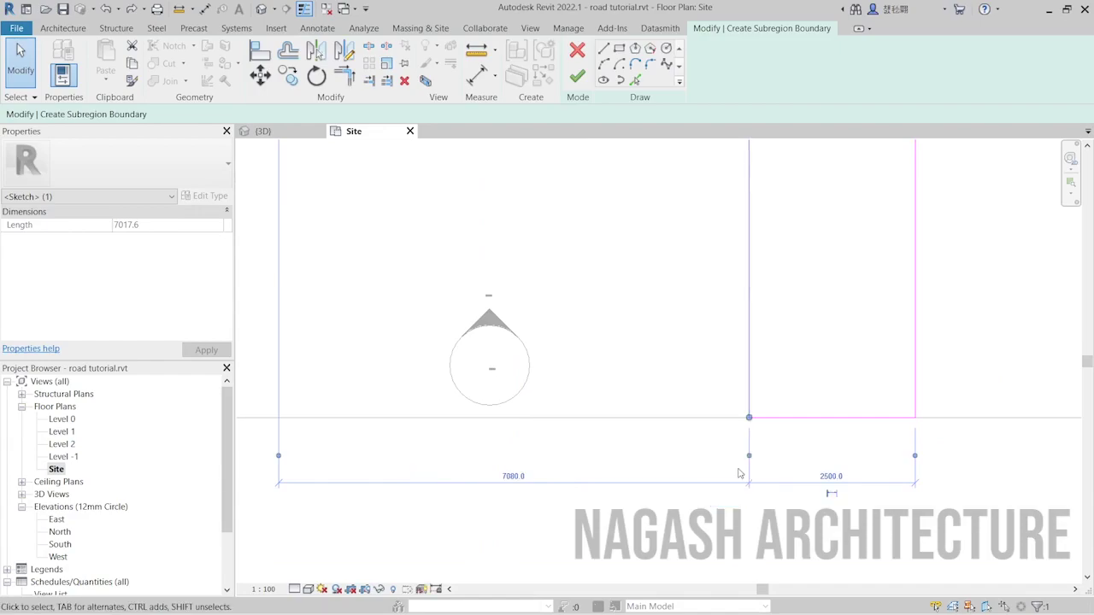
Step: Drag the walkway's top boundary line up against the house's front wall
{"action": "scroll", "coordinate": [740, 476], "scroll_direction": "down", "scroll_amount": 2}
{"action": "left_click", "coordinate": [830, 285]}
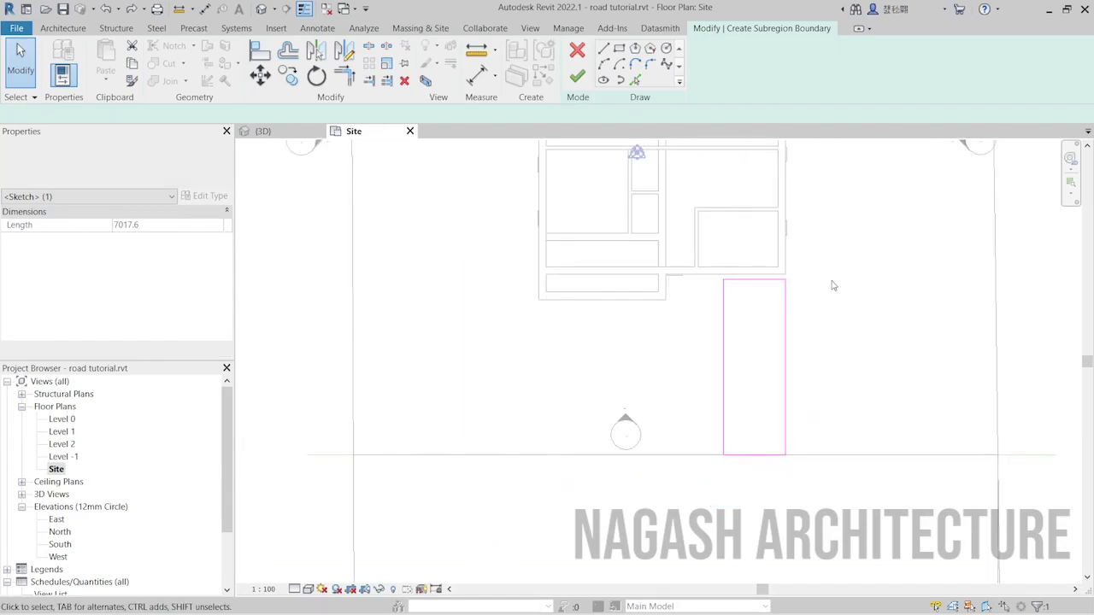
{"action": "scroll", "coordinate": [745, 305], "scroll_direction": "up", "scroll_amount": 2}
{"action": "scroll", "coordinate": [714, 304], "scroll_direction": "down", "scroll_amount": 2}
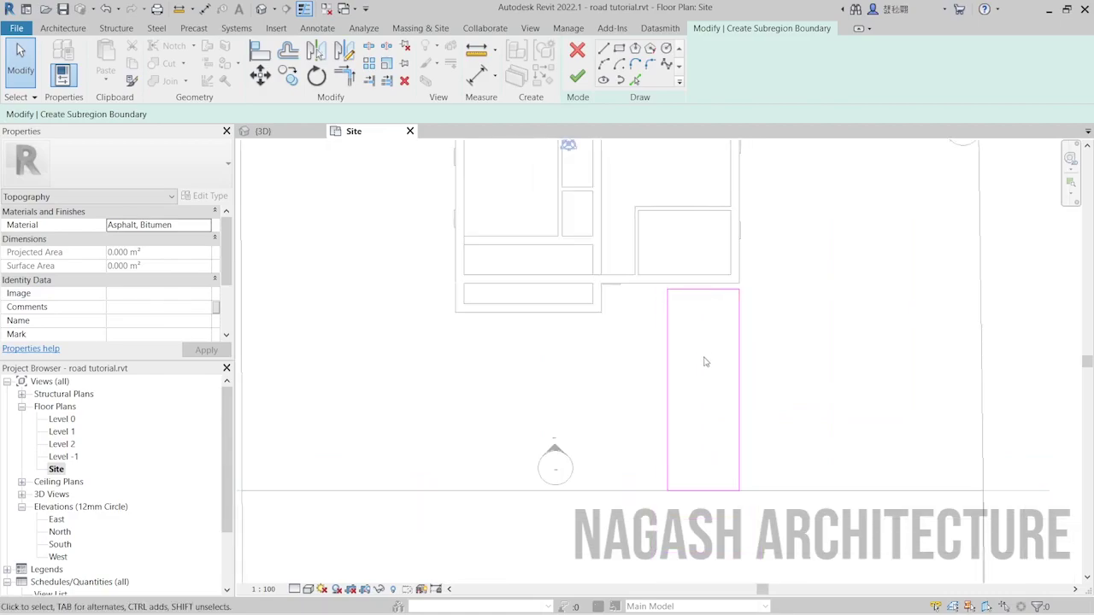
{"action": "scroll", "coordinate": [718, 257], "scroll_direction": "up", "scroll_amount": 2}
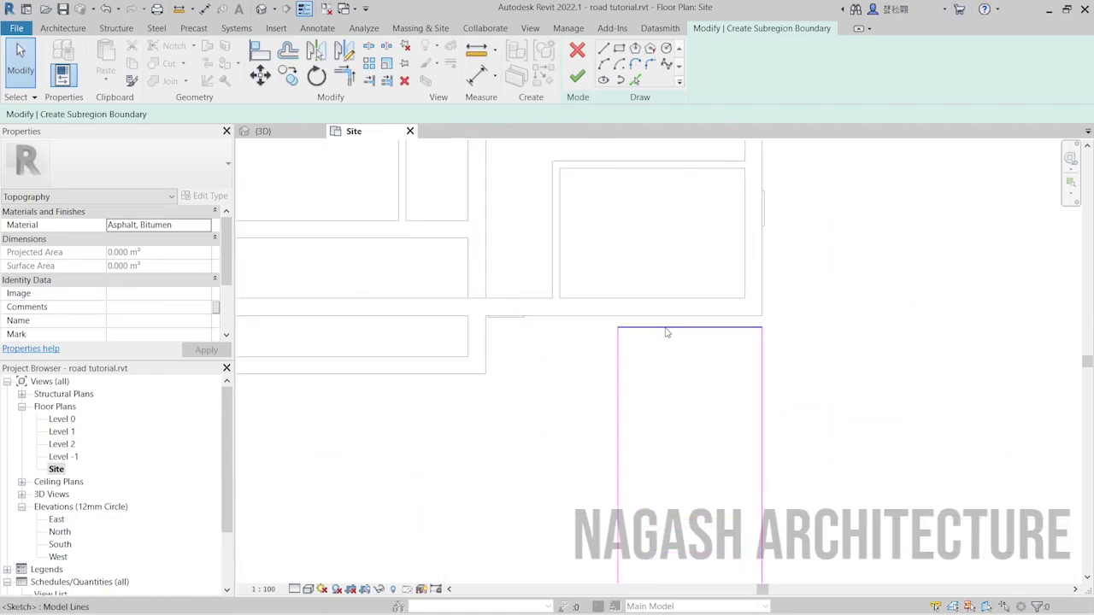
{"action": "left_click", "coordinate": [676, 327]}
{"action": "mouse_move", "coordinate": [675, 326]}
{"action": "left_mouse_down"}
{"action": "mouse_move", "coordinate": [684, 301]}
{"action": "mouse_move", "coordinate": [675, 316]}
{"action": "left_mouse_up"}
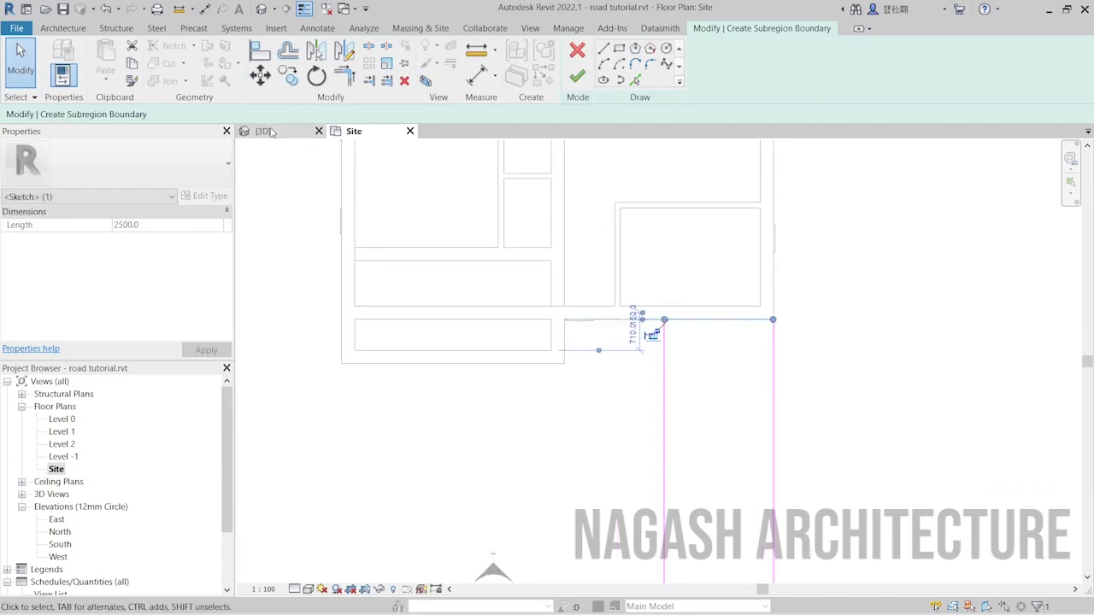
{"action": "left_click", "coordinate": [262, 130]}
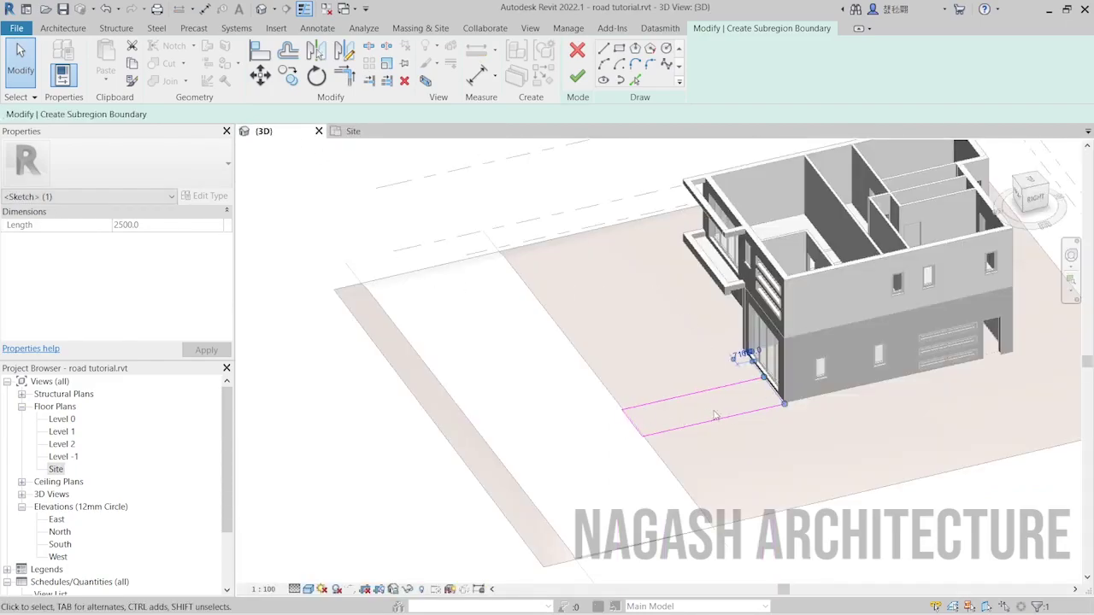
Step: In 3D, align the walkway's long edge with the curtain-wall corner and finish the sketch
{"action": "scroll", "coordinate": [803, 410], "scroll_direction": "up", "scroll_amount": 3}
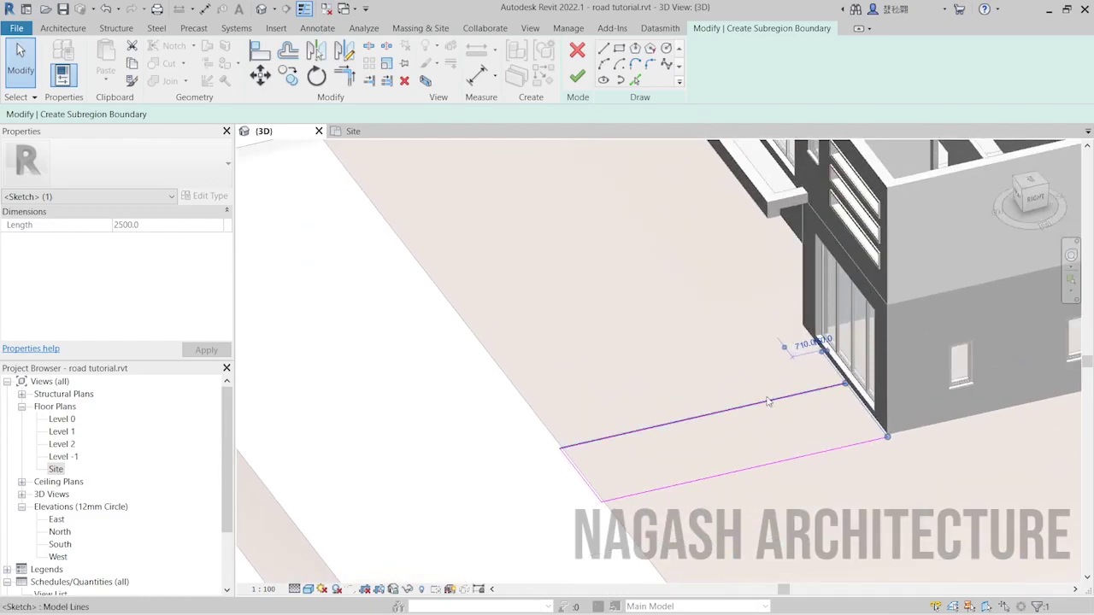
{"action": "left_click_drag", "start_coordinate": [765, 404], "coordinate": [740, 357]}
{"action": "left_click", "coordinate": [777, 448]}
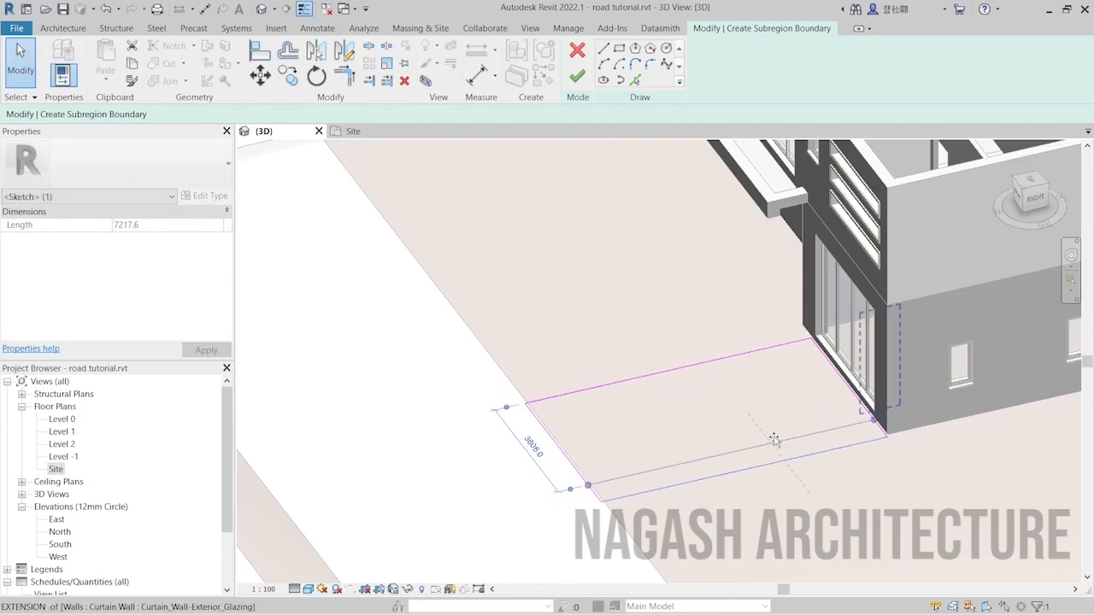
{"action": "left_click", "coordinate": [772, 438]}
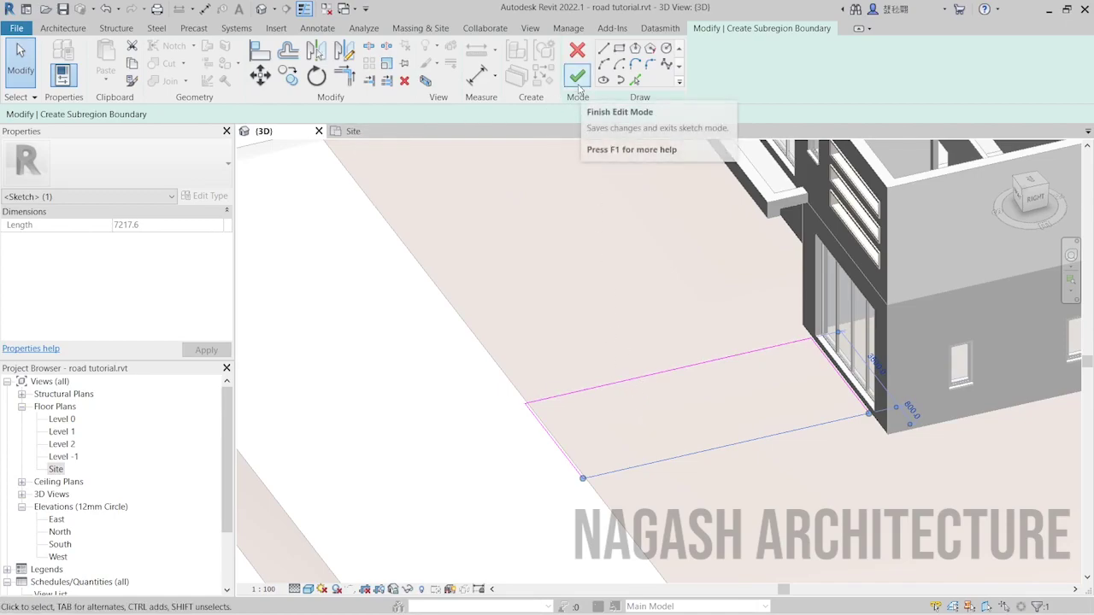
{"action": "left_click", "coordinate": [578, 77]}
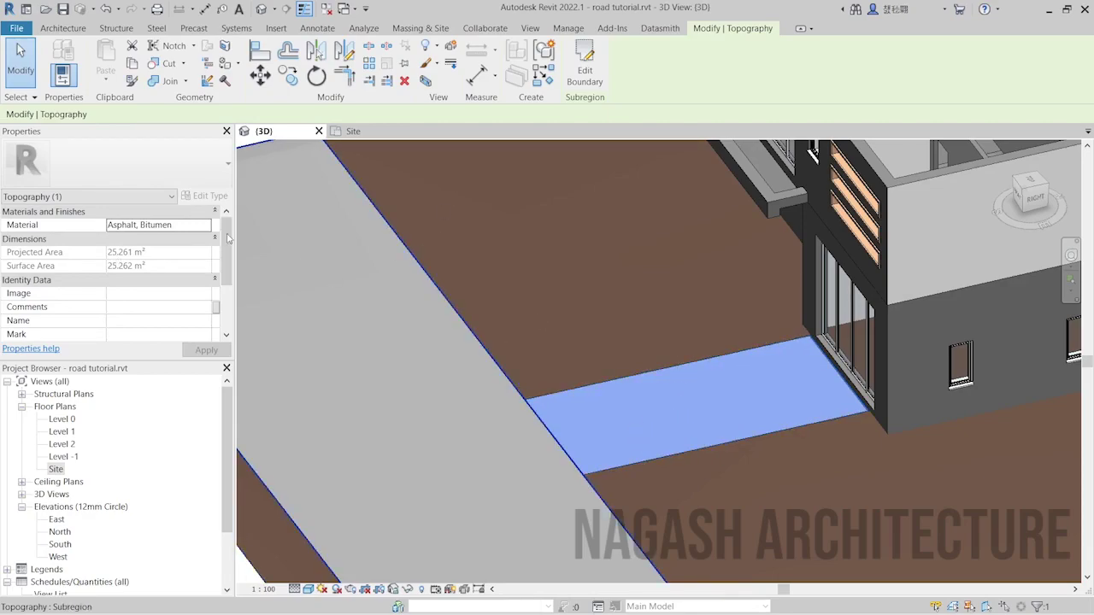
Step: Replace the walkway material Asphalt, Bitumen with Concrete, Cast-in-Place gray from the material library
{"action": "left_click", "coordinate": [195, 225]}
{"action": "left_click", "coordinate": [206, 226]}
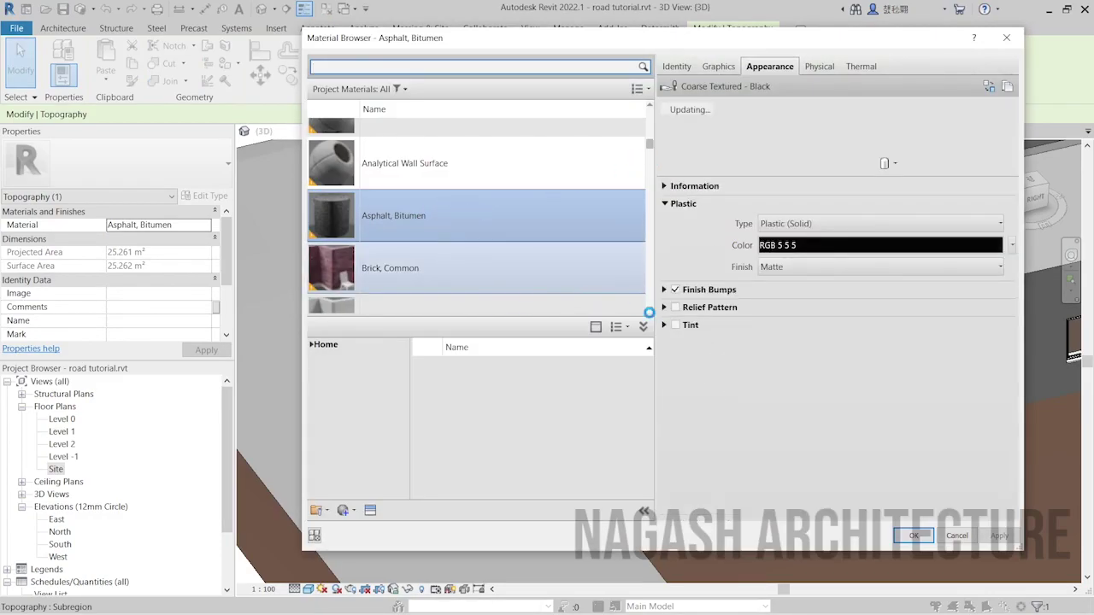
{"action": "scroll", "coordinate": [593, 283], "scroll_direction": "down", "scroll_amount": 8}
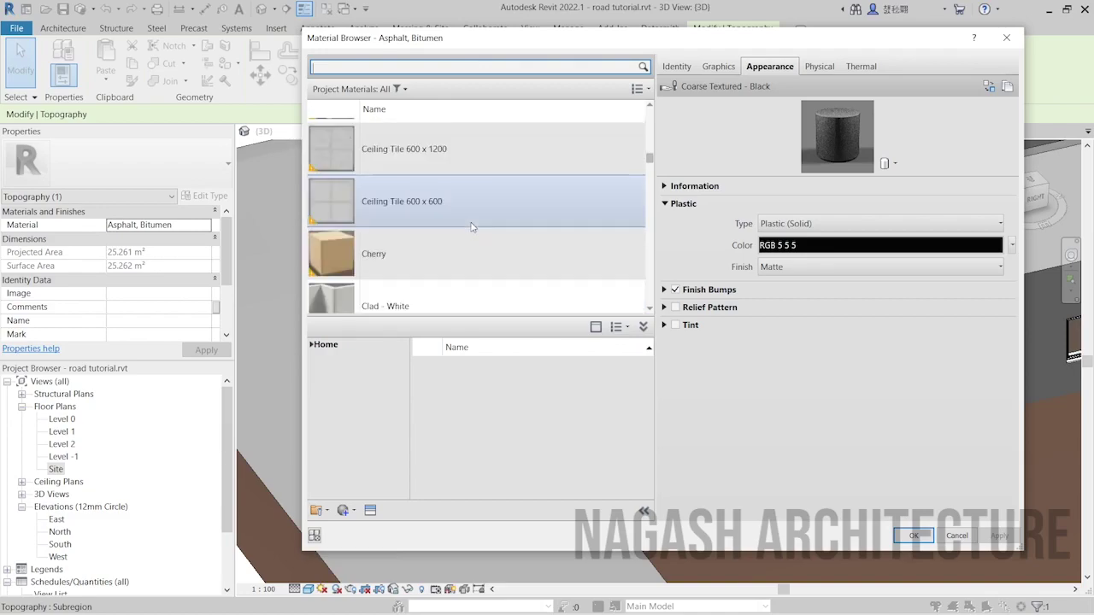
{"action": "scroll", "coordinate": [439, 227], "scroll_direction": "down", "scroll_amount": 5}
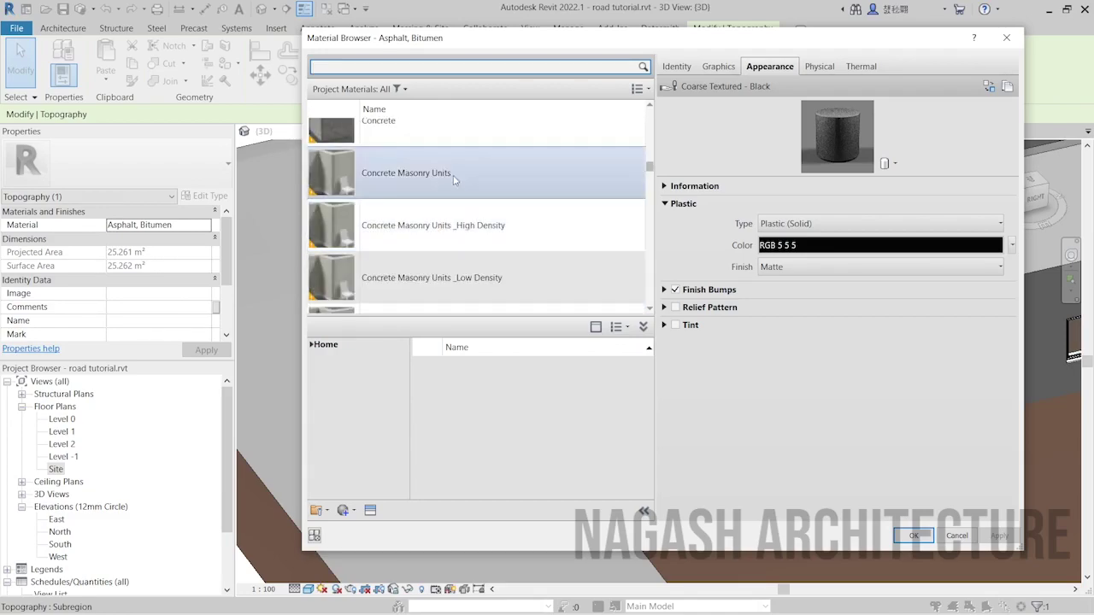
{"action": "scroll", "coordinate": [442, 171], "scroll_direction": "up", "scroll_amount": 1}
{"action": "scroll", "coordinate": [485, 256], "scroll_direction": "down", "scroll_amount": 3}
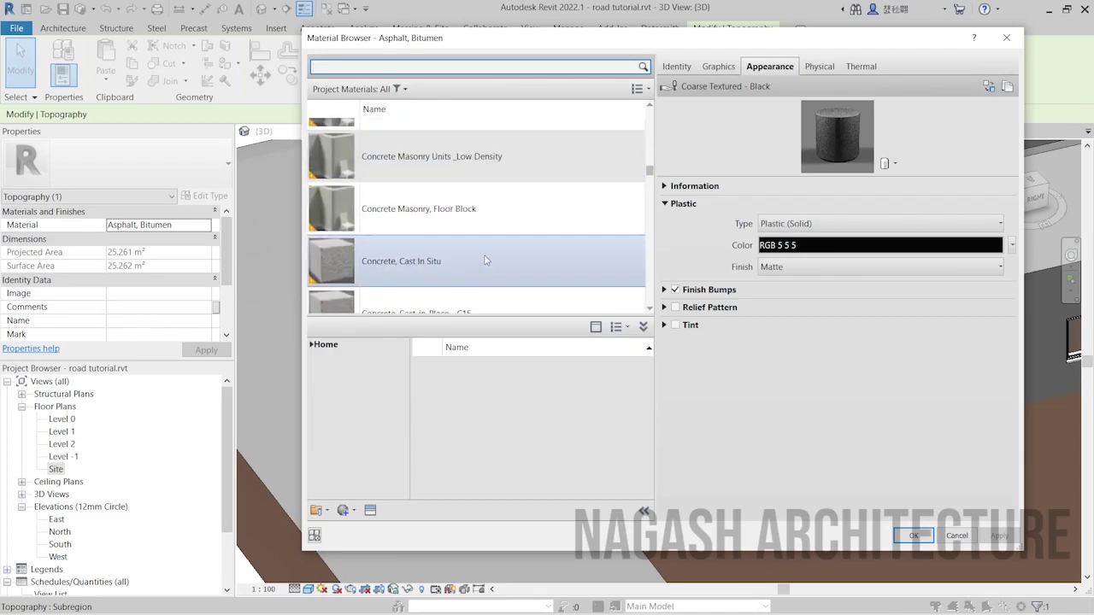
{"action": "scroll", "coordinate": [468, 268], "scroll_direction": "down", "scroll_amount": 3}
{"action": "left_click", "coordinate": [473, 224]}
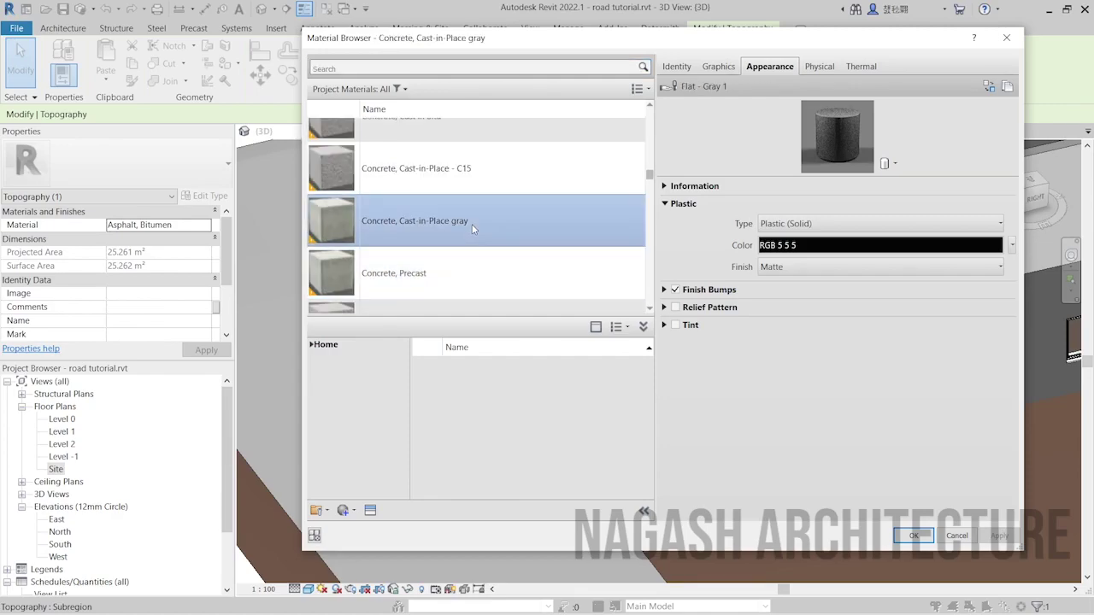
{"action": "left_click", "coordinate": [913, 536]}
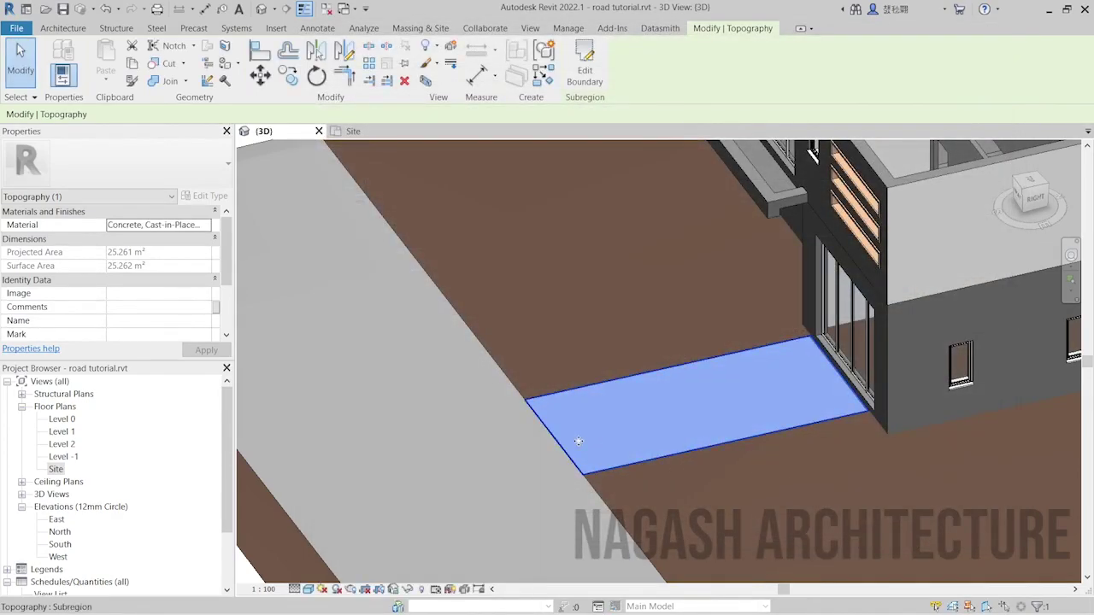
{"action": "key", "text": "Escape"}
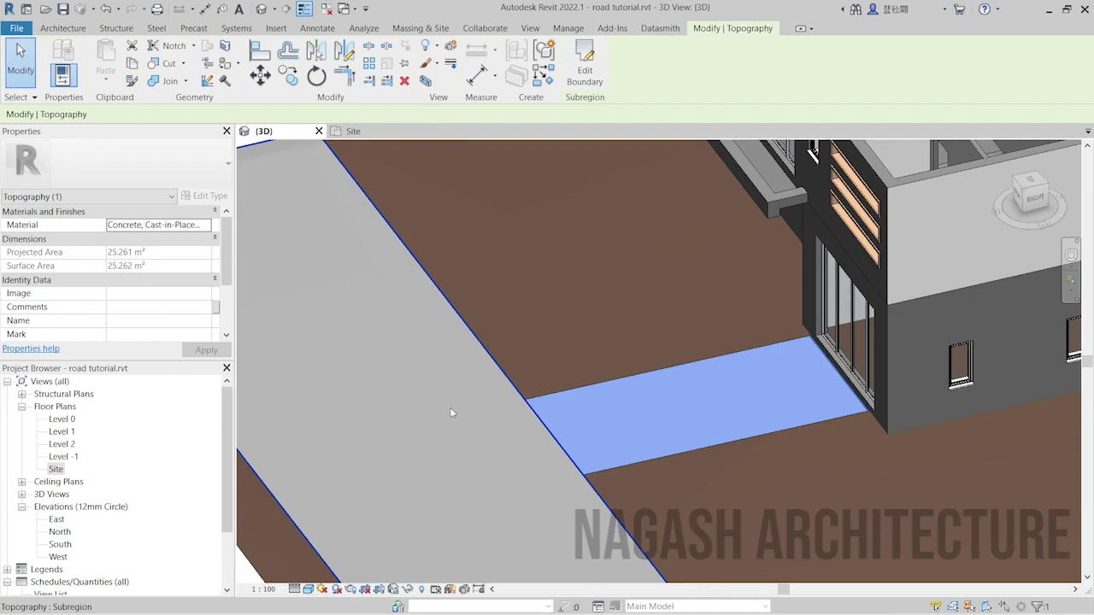
{"action": "left_click", "coordinate": [450, 407]}
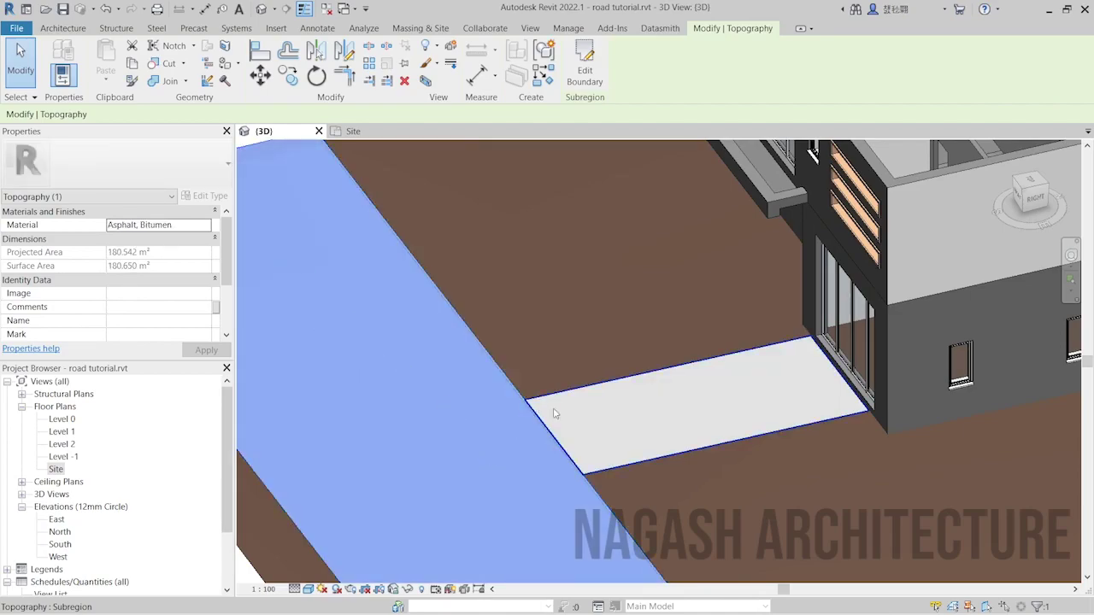
{"action": "left_click", "coordinate": [627, 412]}
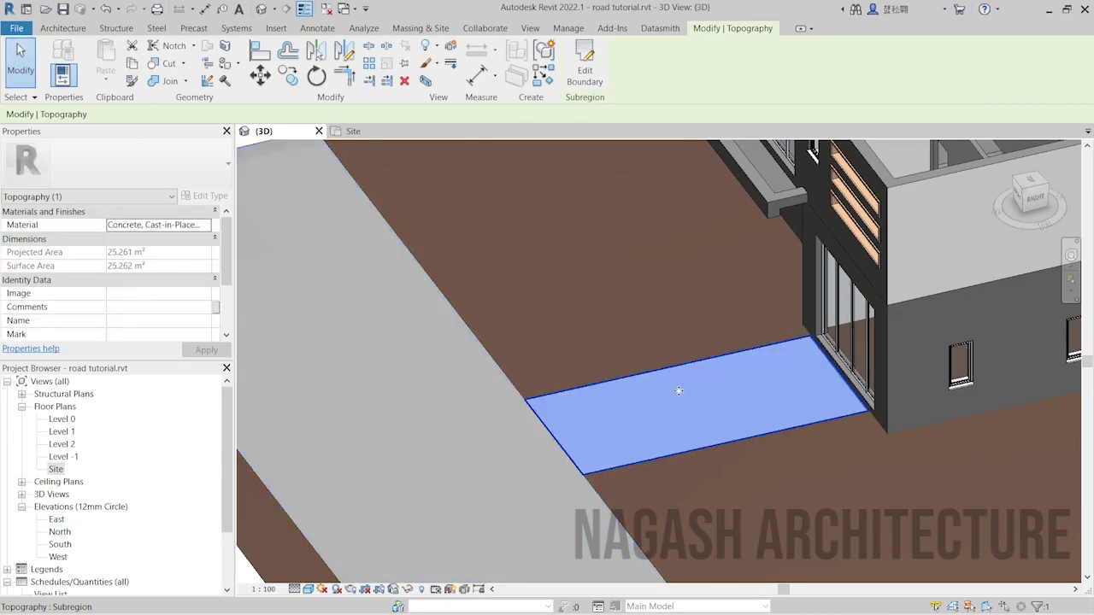
{"action": "scroll", "coordinate": [272, 315], "scroll_direction": "down", "scroll_amount": 3}
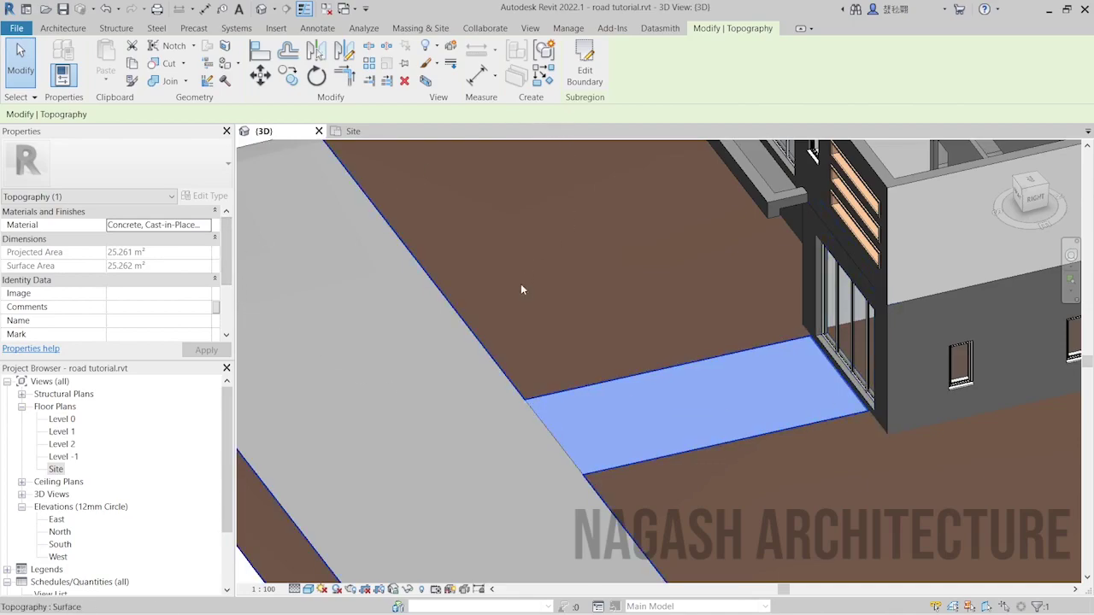
{"action": "middle_click_drag", "start_coordinate": [520, 284], "coordinate": [467, 242], "text": "shift"}
{"action": "key", "text": "Escape"}
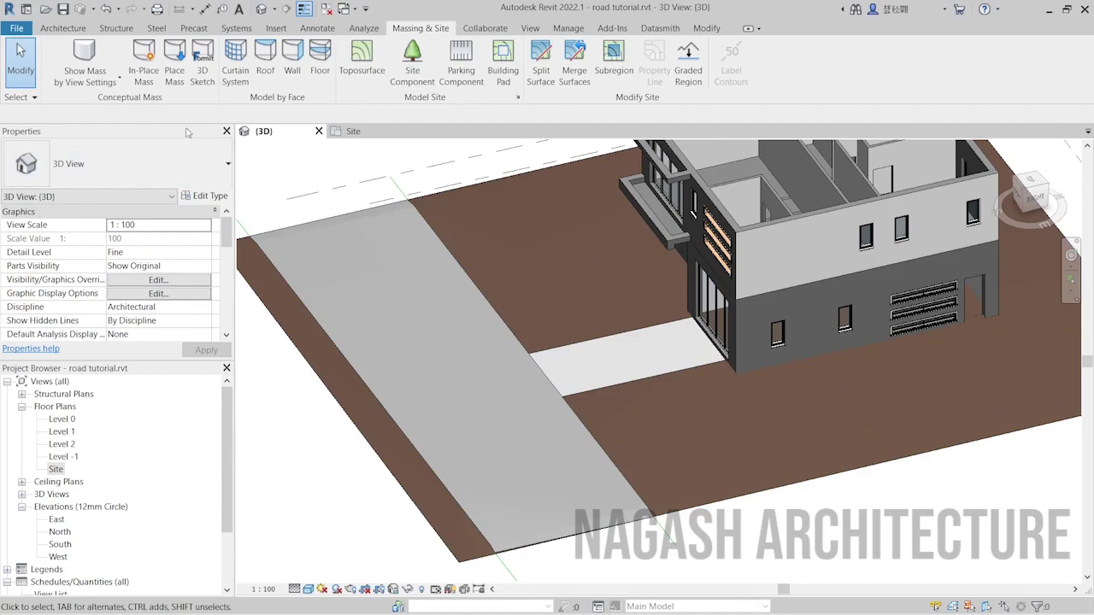
{"action": "left_click", "coordinate": [63, 28]}
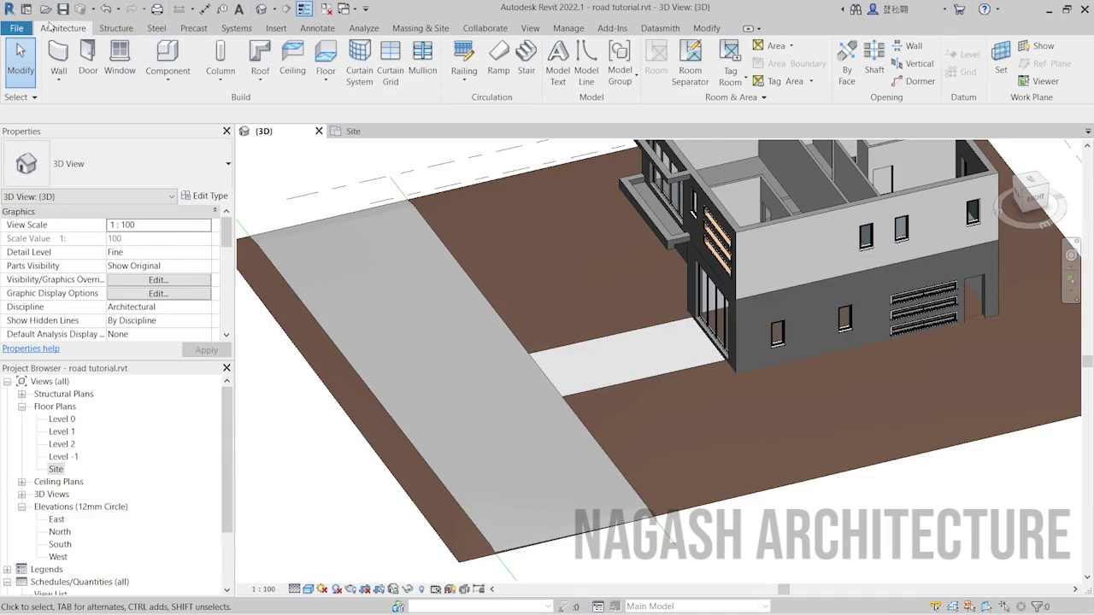
Step: Create a Model In-Place component in the Generic Models category named 'Side Walk'
{"action": "left_click", "coordinate": [167, 77]}
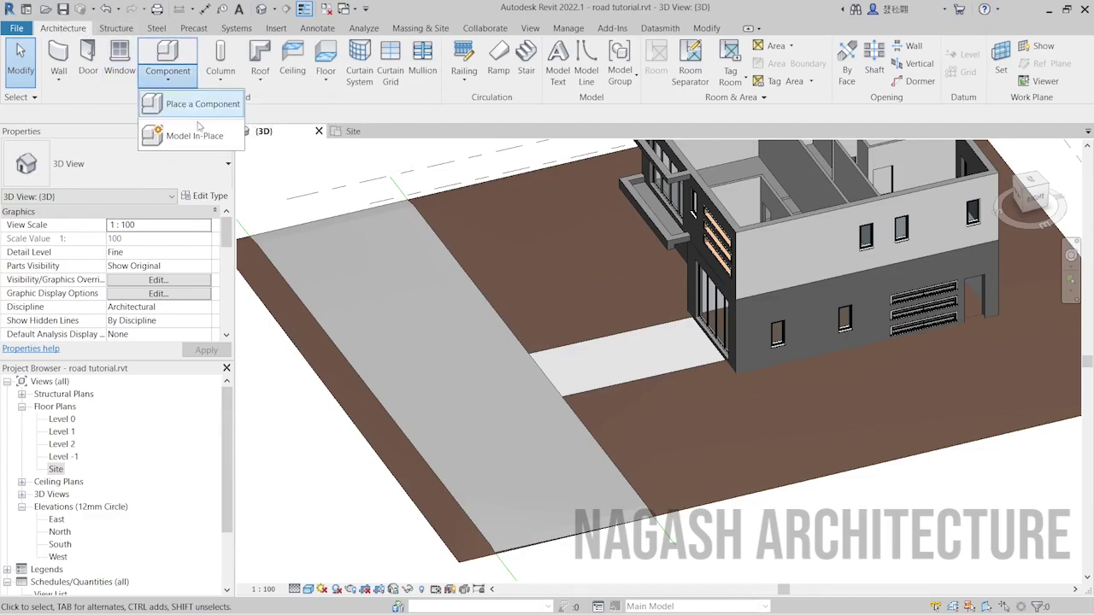
{"action": "left_click", "coordinate": [202, 143]}
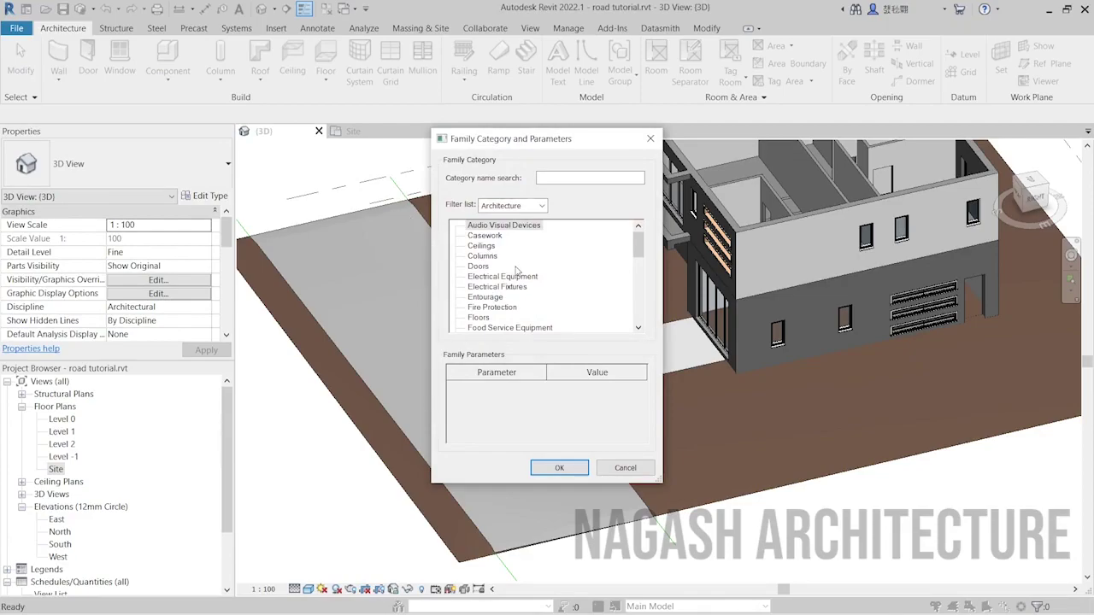
{"action": "scroll", "coordinate": [511, 270], "scroll_direction": "down", "scroll_amount": 1}
{"action": "scroll", "coordinate": [489, 270], "scroll_direction": "down", "scroll_amount": 2}
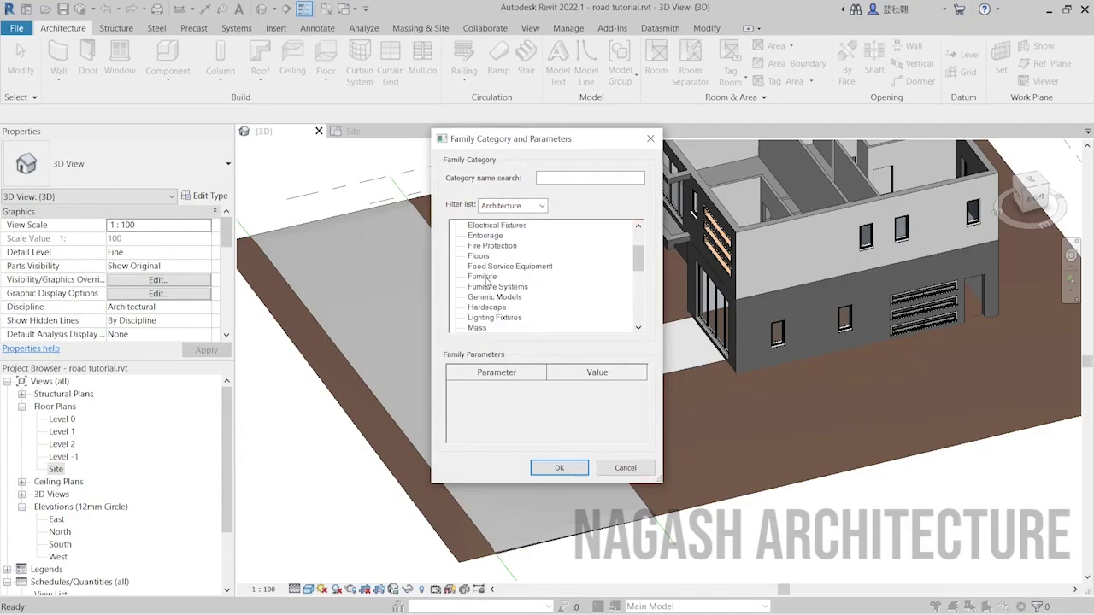
{"action": "left_click", "coordinate": [498, 298]}
{"action": "left_click", "coordinate": [559, 468]}
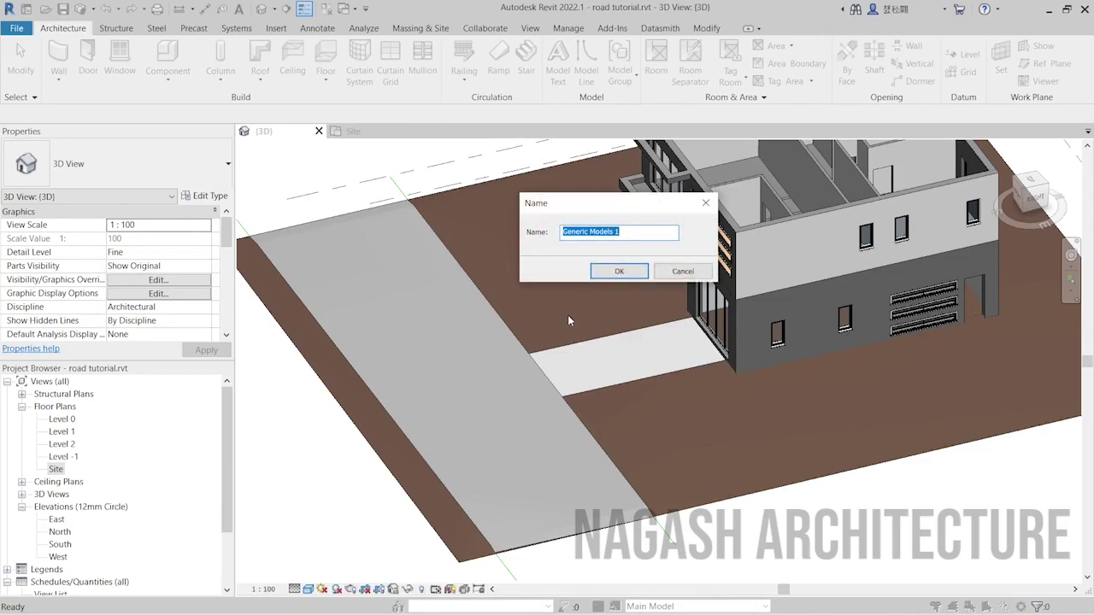
{"action": "type", "text": "Side"}
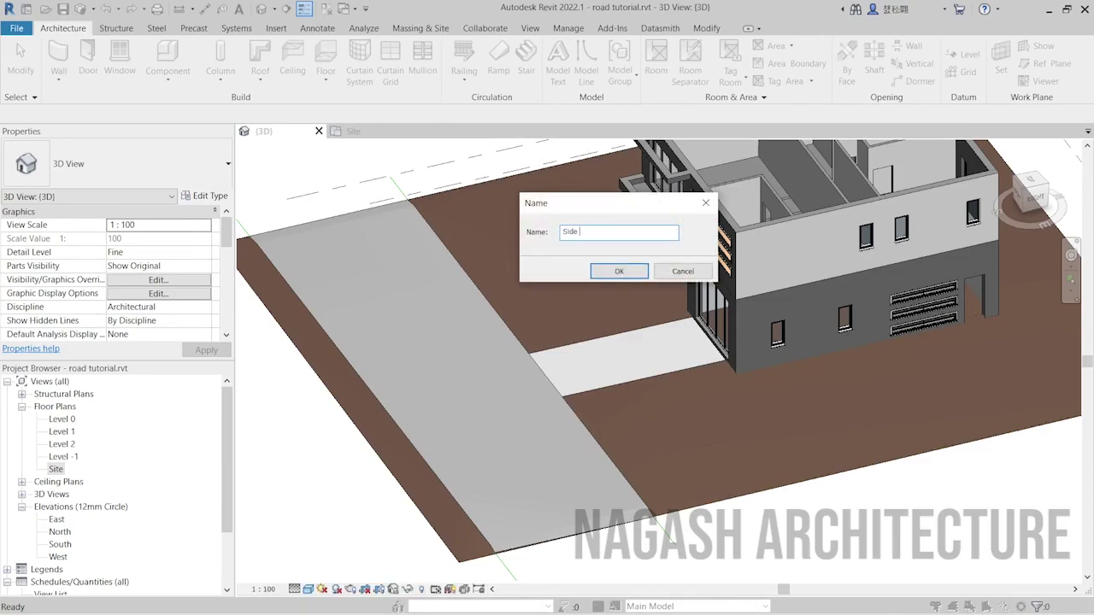
{"action": "type", "text": " Walk"}
{"action": "key", "text": "Return"}
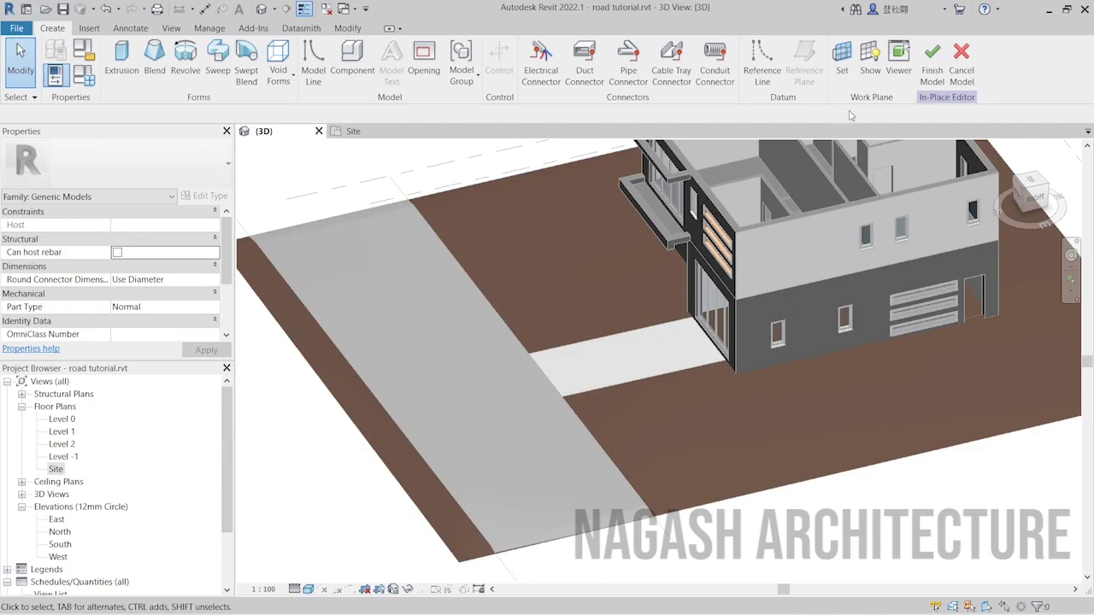
{"action": "key", "text": "alt+Tab"}
{"action": "key", "text": "alt+Tab"}
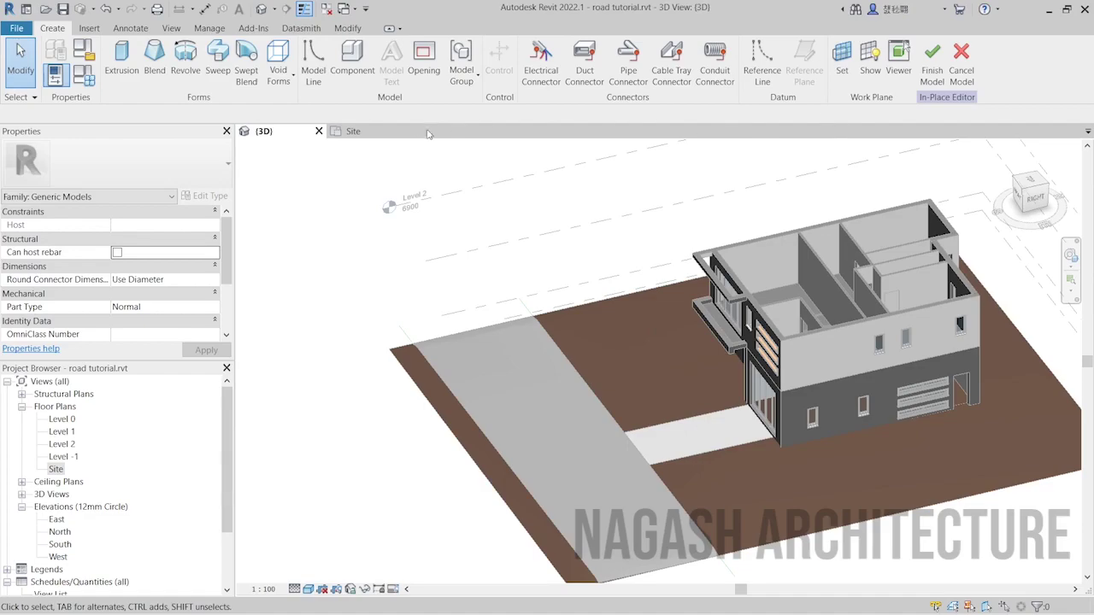
Step: Start an extrusion with its work plane picked on the house's lower exterior wall face
{"action": "left_click", "coordinate": [120, 69]}
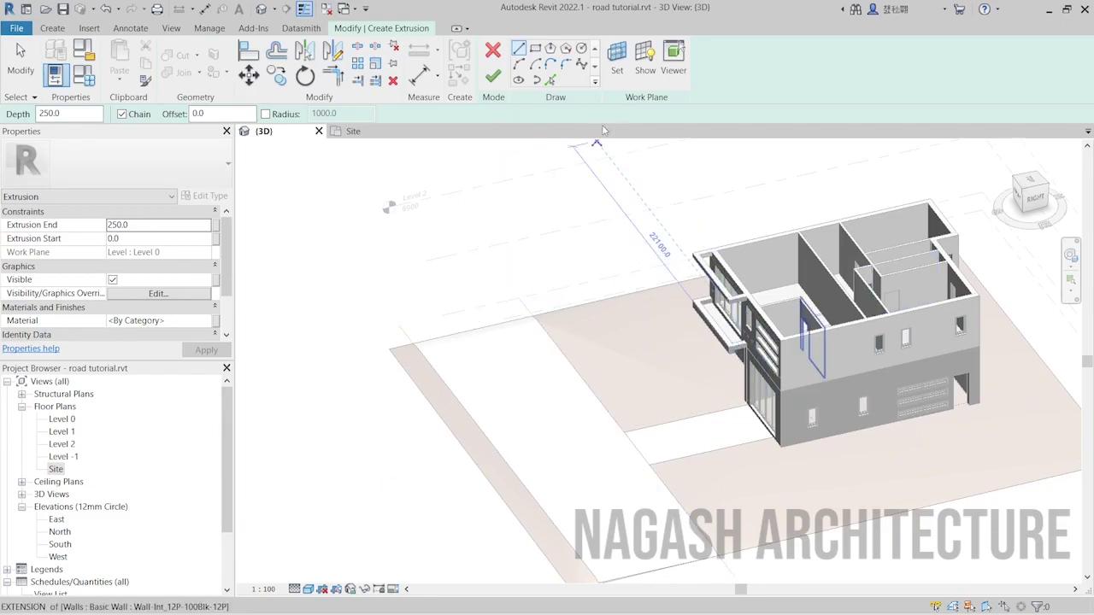
{"action": "left_click", "coordinate": [619, 71]}
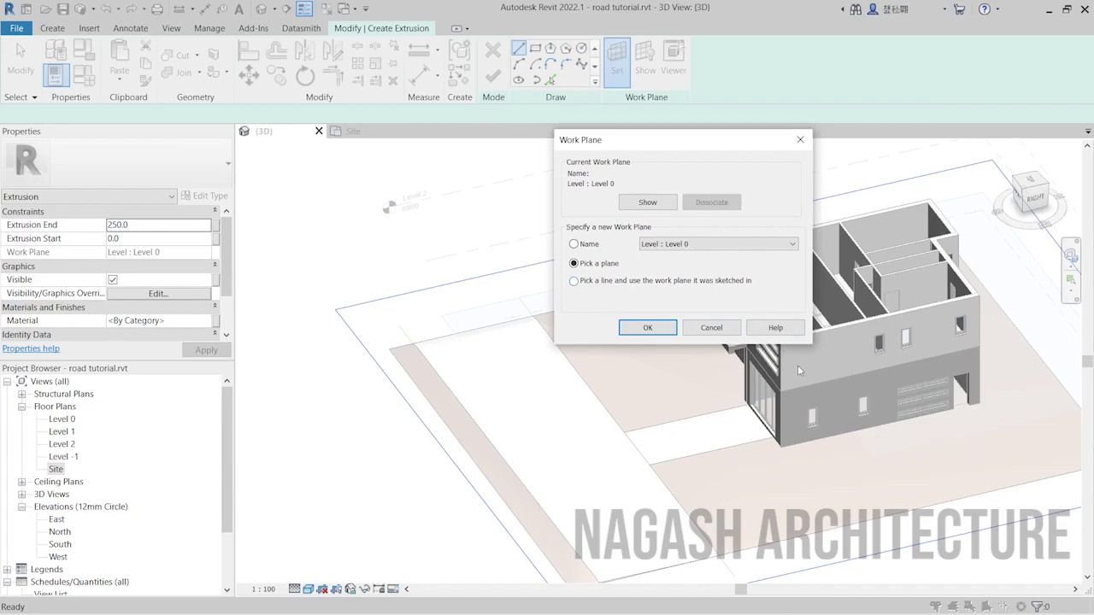
{"action": "left_click_drag", "start_coordinate": [672, 141], "coordinate": [508, 154]}
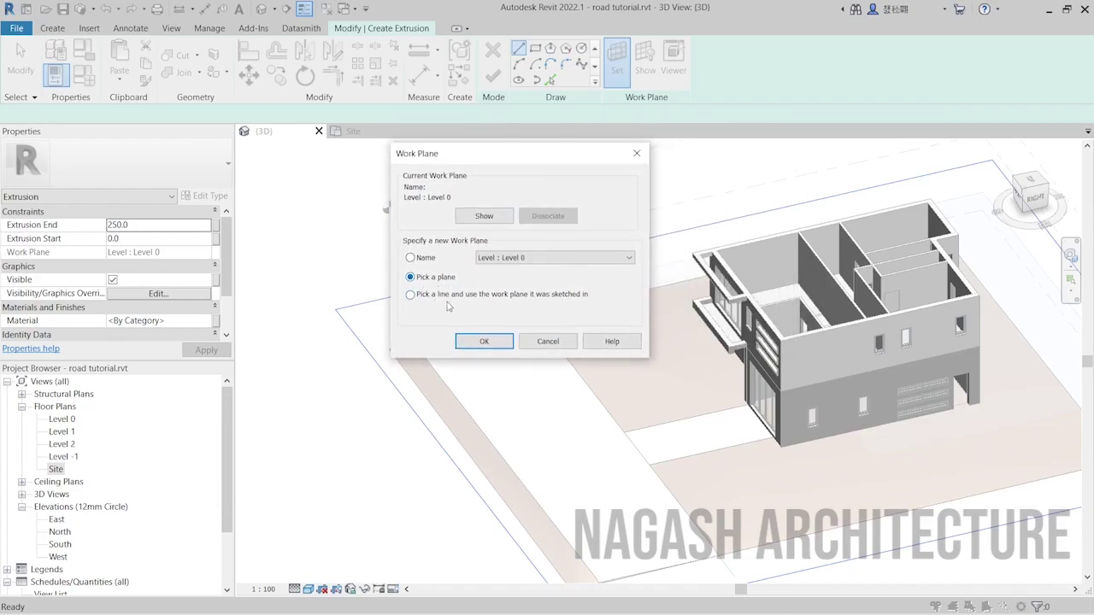
{"action": "left_click", "coordinate": [475, 342]}
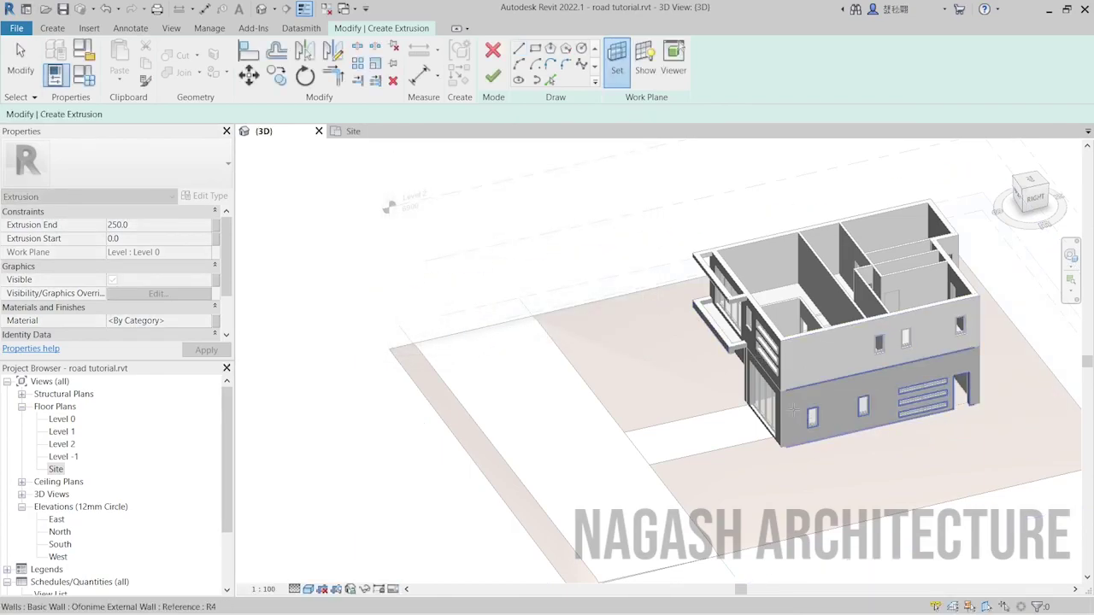
{"action": "scroll", "coordinate": [795, 412], "scroll_direction": "up", "scroll_amount": 4}
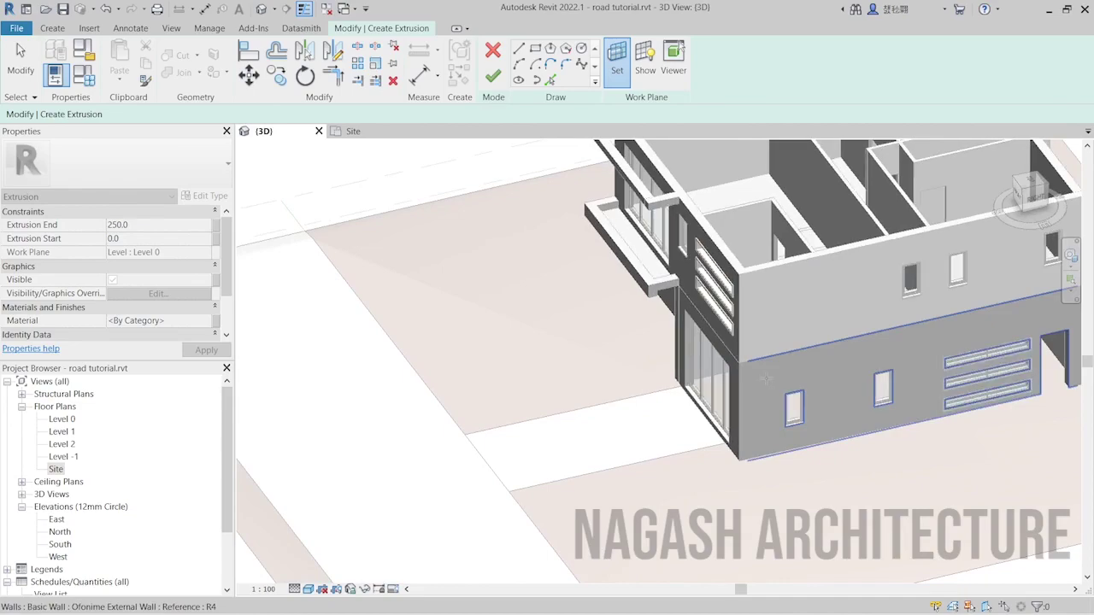
{"action": "scroll", "coordinate": [759, 379], "scroll_direction": "down", "scroll_amount": 2}
{"action": "left_click", "coordinate": [710, 445]}
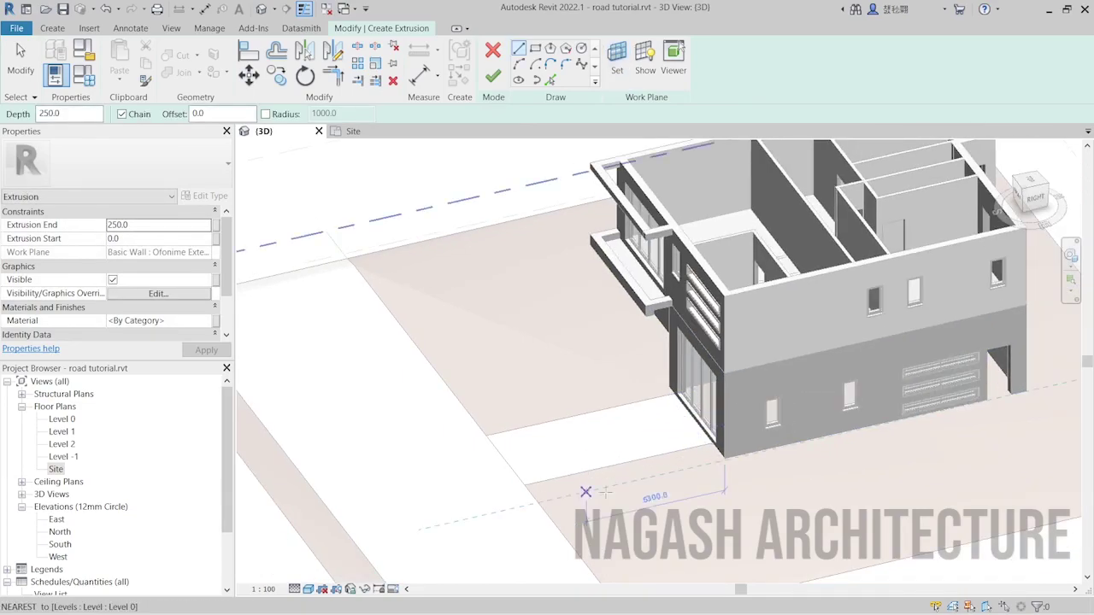
Step: Sketch a 700 x 140 rectangle from the wall's bottom edge along the road edge
{"action": "left_click", "coordinate": [1035, 198]}
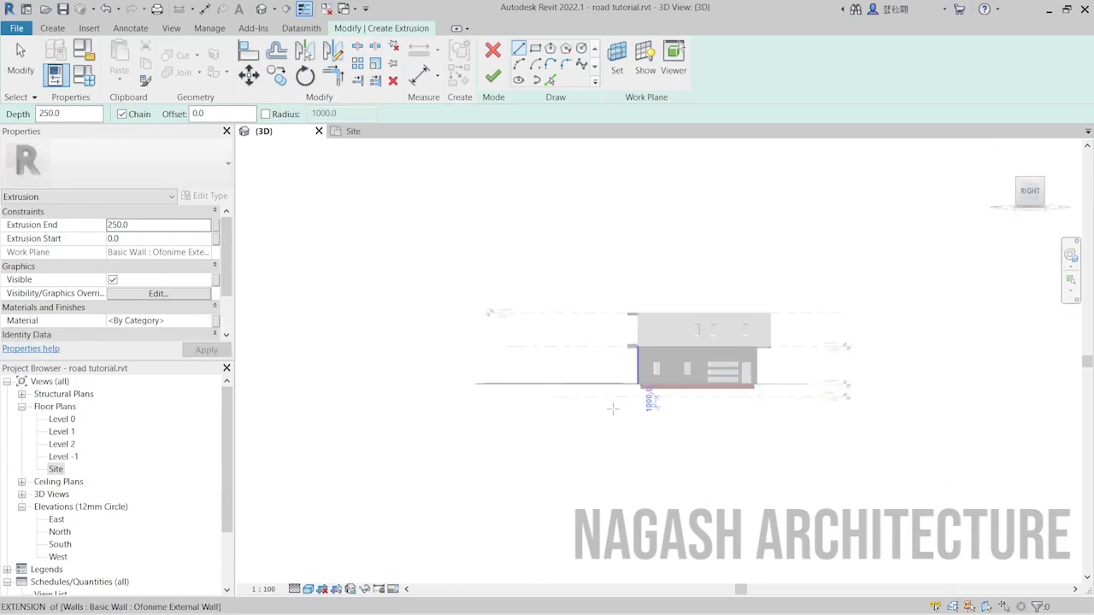
{"action": "scroll", "coordinate": [612, 409], "scroll_direction": "up", "scroll_amount": 6}
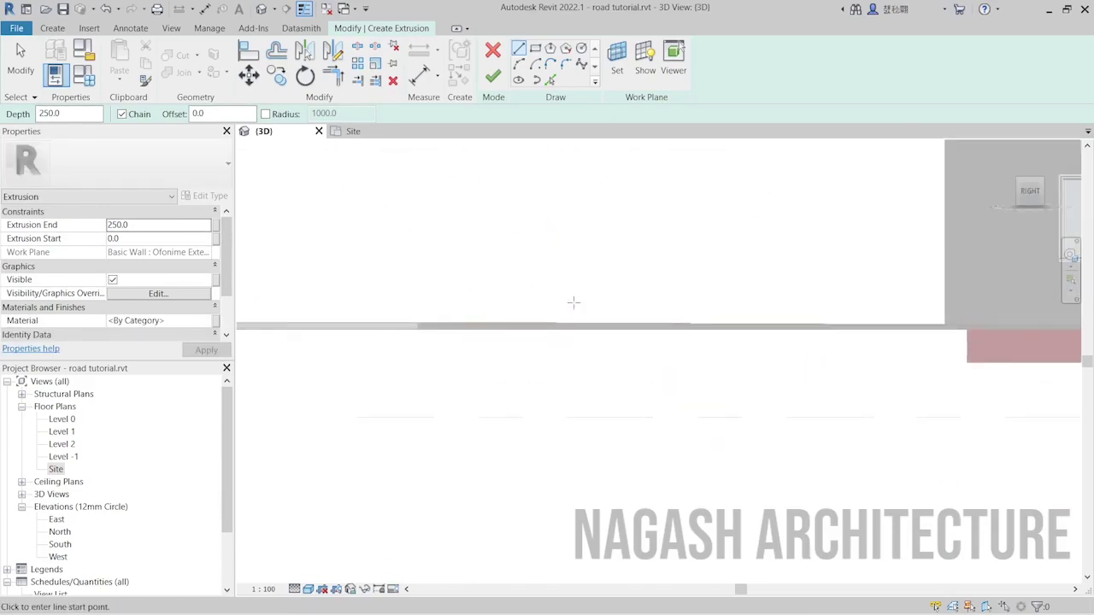
{"action": "scroll", "coordinate": [545, 291], "scroll_direction": "down", "scroll_amount": 2}
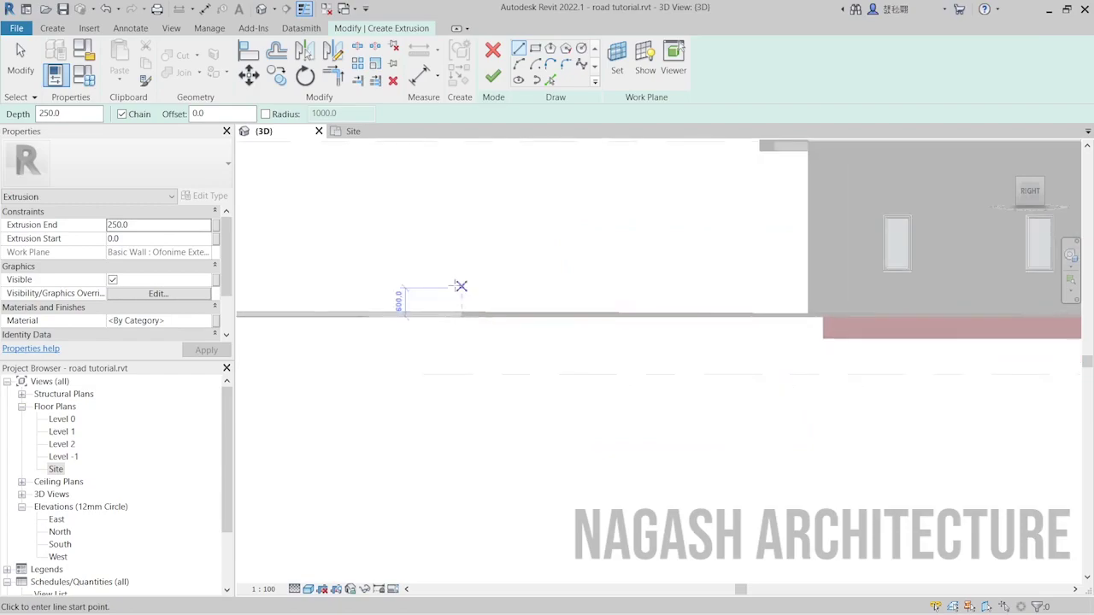
{"action": "scroll", "coordinate": [395, 326], "scroll_direction": "down", "scroll_amount": 1}
{"action": "scroll", "coordinate": [477, 319], "scroll_direction": "up", "scroll_amount": 3}
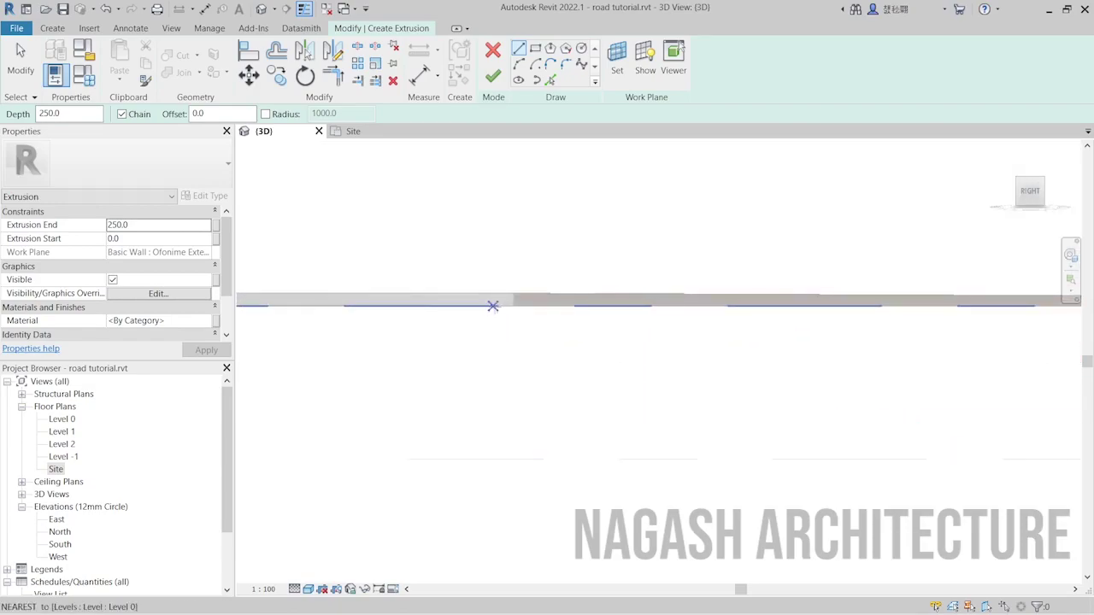
{"action": "scroll", "coordinate": [535, 274], "scroll_direction": "up", "scroll_amount": 3}
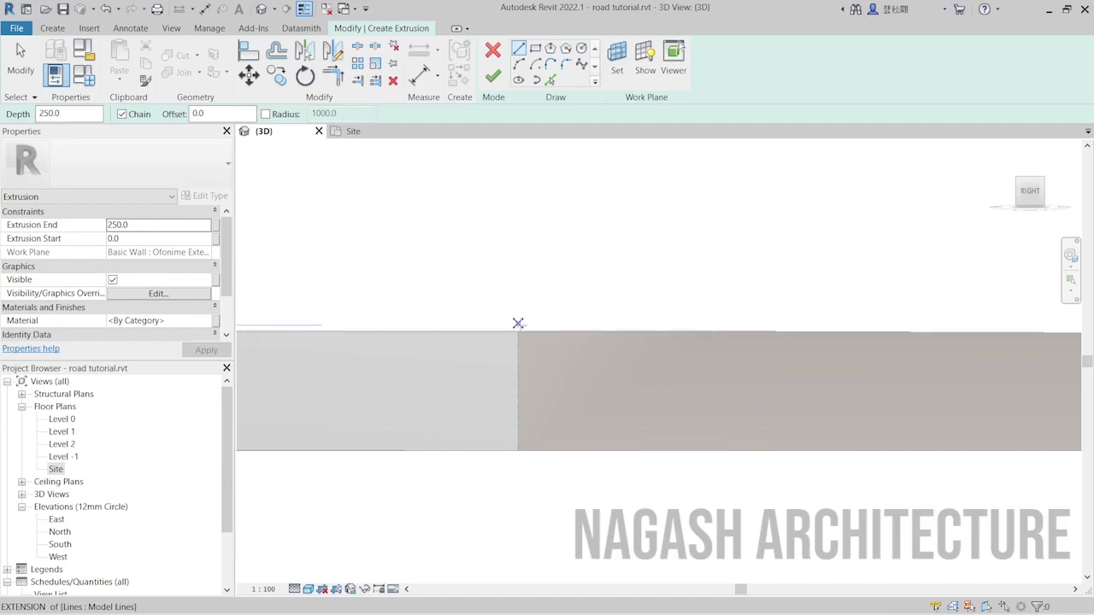
{"action": "left_click", "coordinate": [518, 323]}
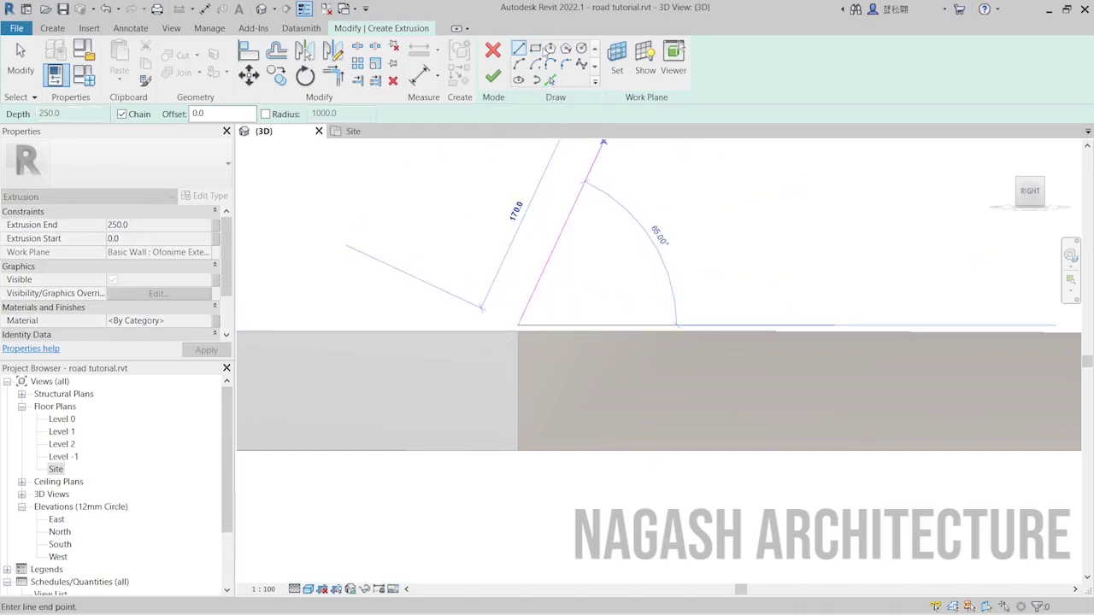
{"action": "left_click", "coordinate": [537, 49]}
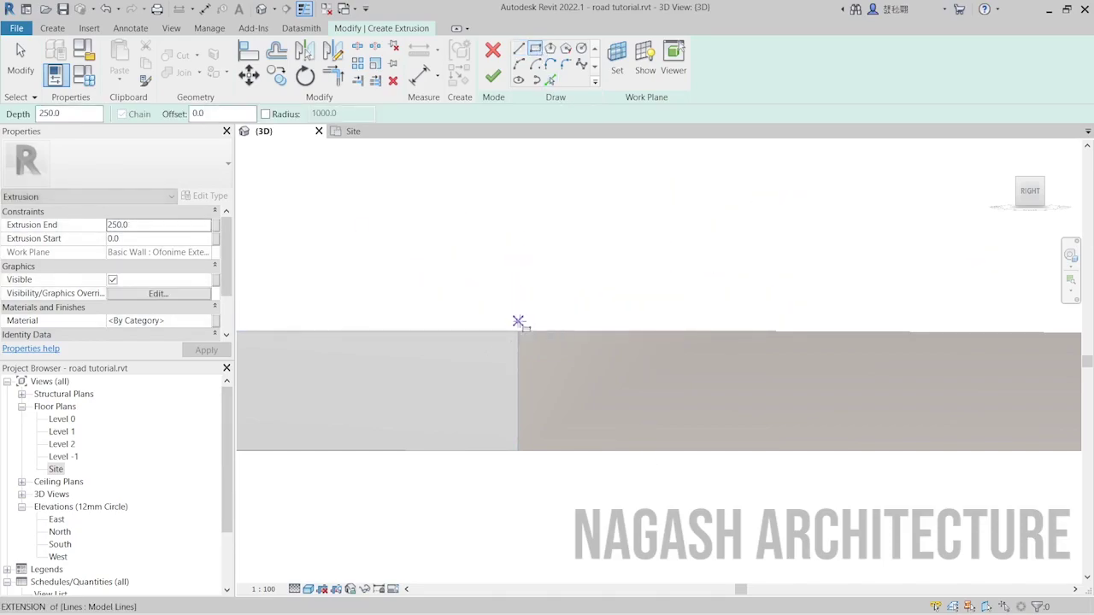
{"action": "left_click", "coordinate": [518, 331]}
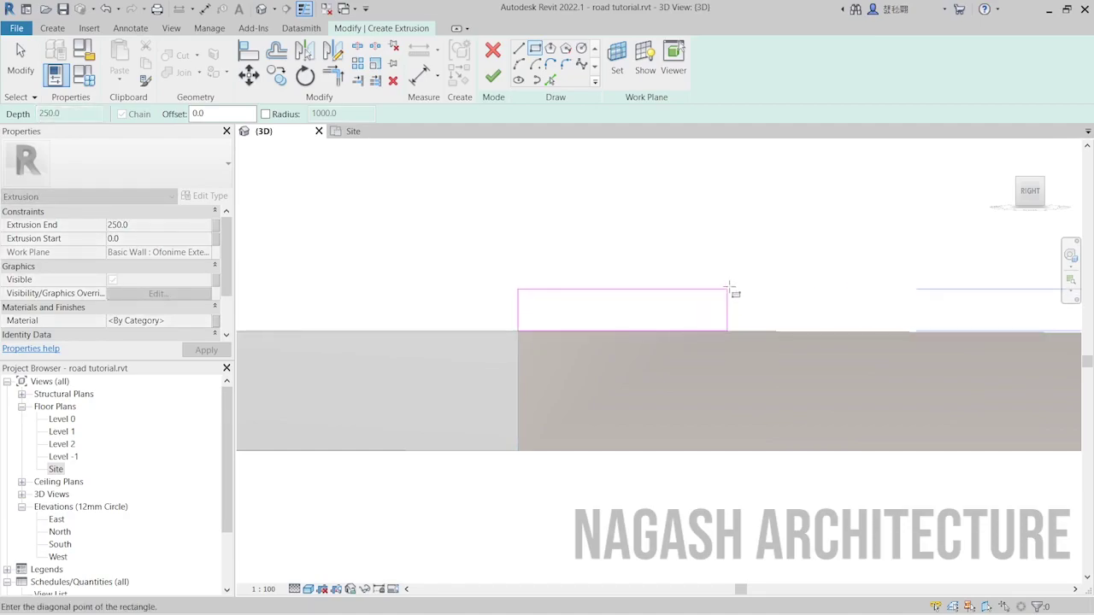
{"action": "scroll", "coordinate": [669, 295], "scroll_direction": "down", "scroll_amount": 2}
{"action": "scroll", "coordinate": [673, 302], "scroll_direction": "up", "scroll_amount": 1}
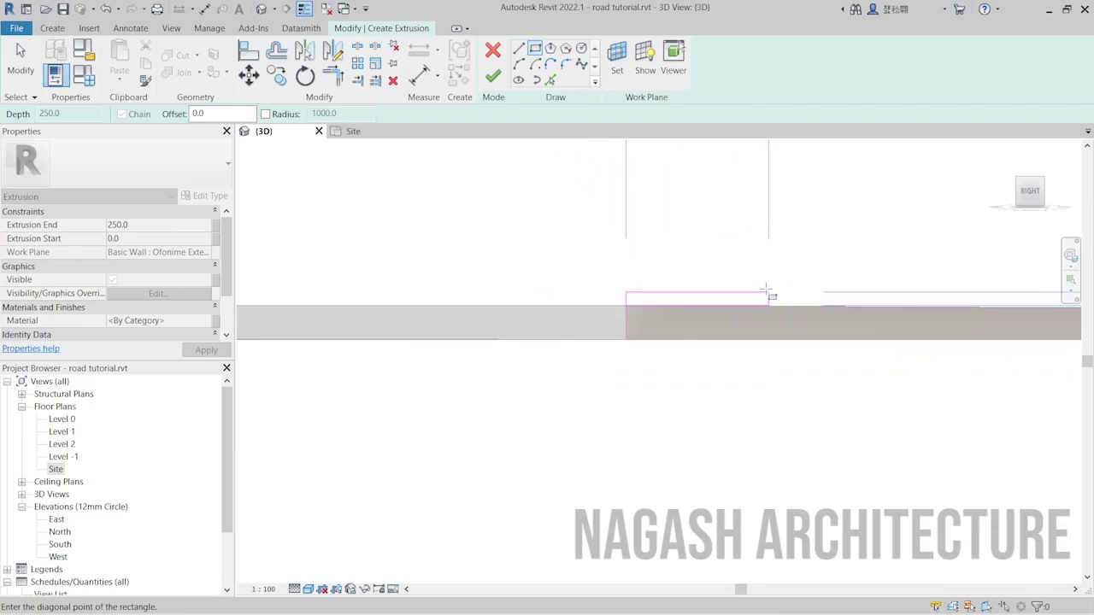
{"action": "scroll", "coordinate": [741, 328], "scroll_direction": "down", "scroll_amount": 1}
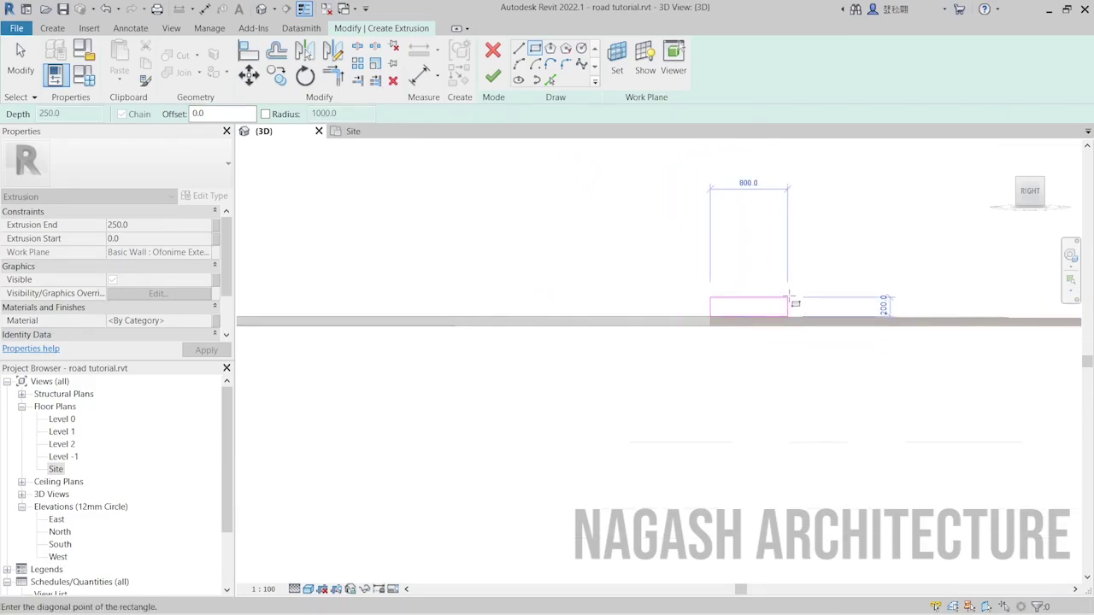
{"action": "scroll", "coordinate": [788, 300], "scroll_direction": "down", "scroll_amount": 1}
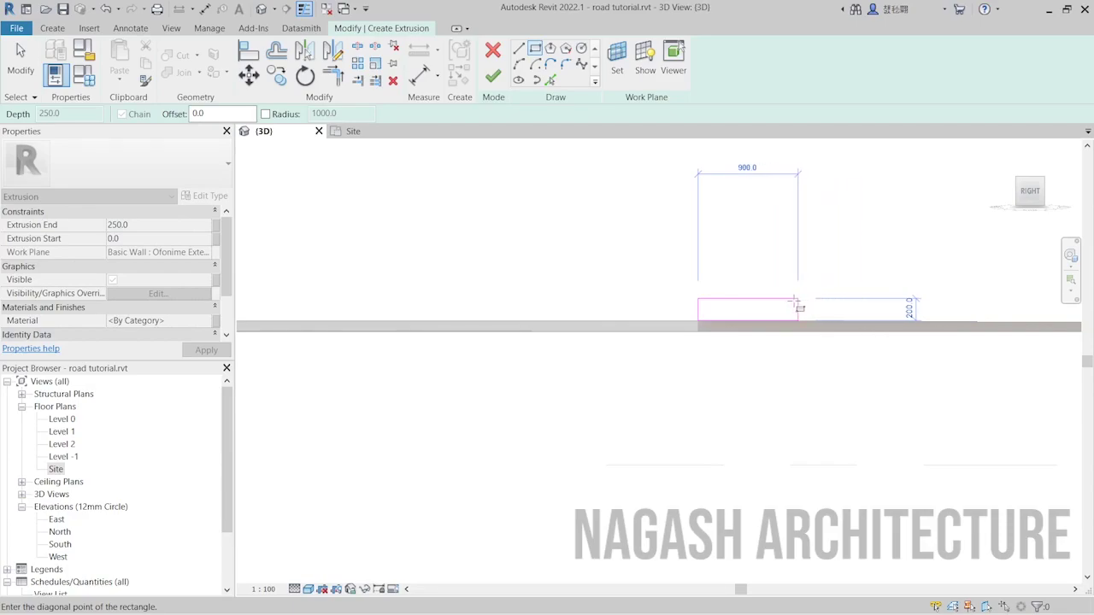
{"action": "scroll", "coordinate": [794, 304], "scroll_direction": "up", "scroll_amount": 1}
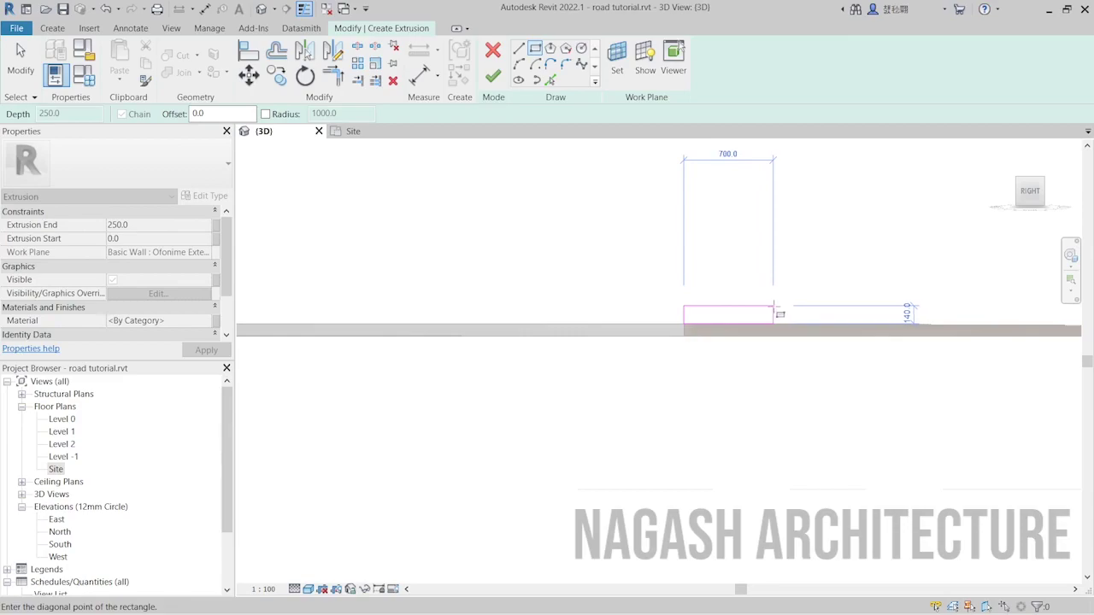
{"action": "left_click", "coordinate": [774, 313]}
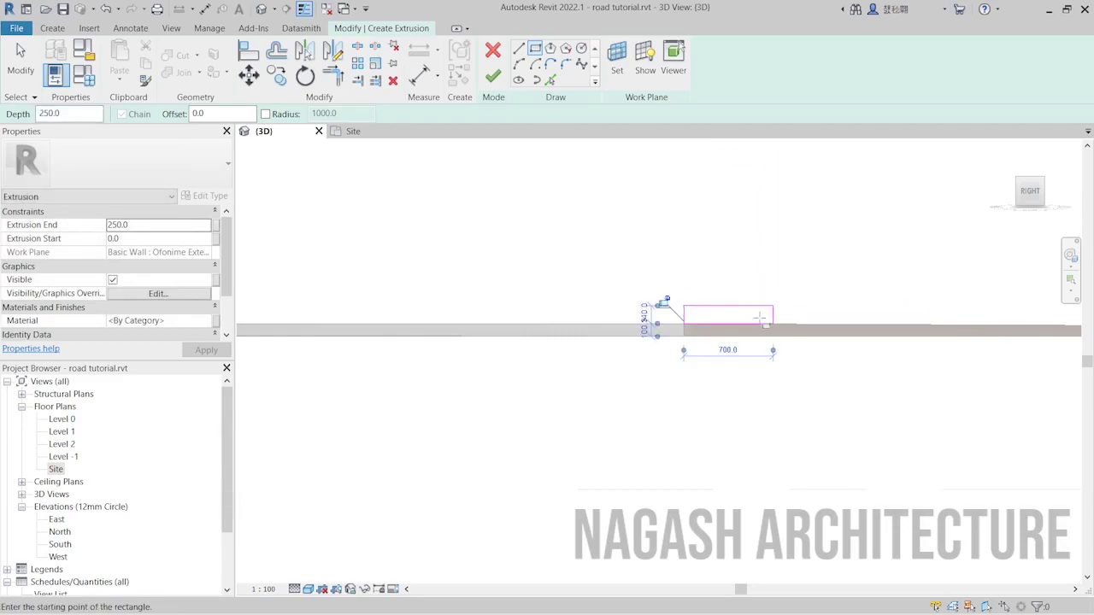
Step: Change the profile's height dimension from 140 to 150 and width from 700 to 750
{"action": "scroll", "coordinate": [759, 321], "scroll_direction": "up", "scroll_amount": 3}
{"action": "scroll", "coordinate": [759, 321], "scroll_direction": "up", "scroll_amount": 2}
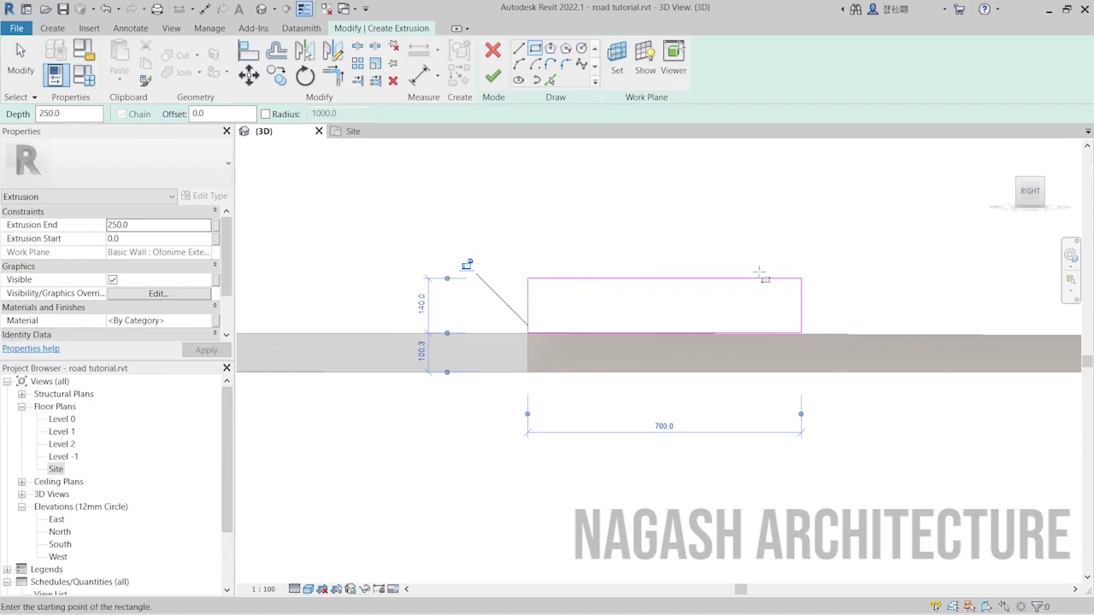
{"action": "left_click", "coordinate": [420, 304]}
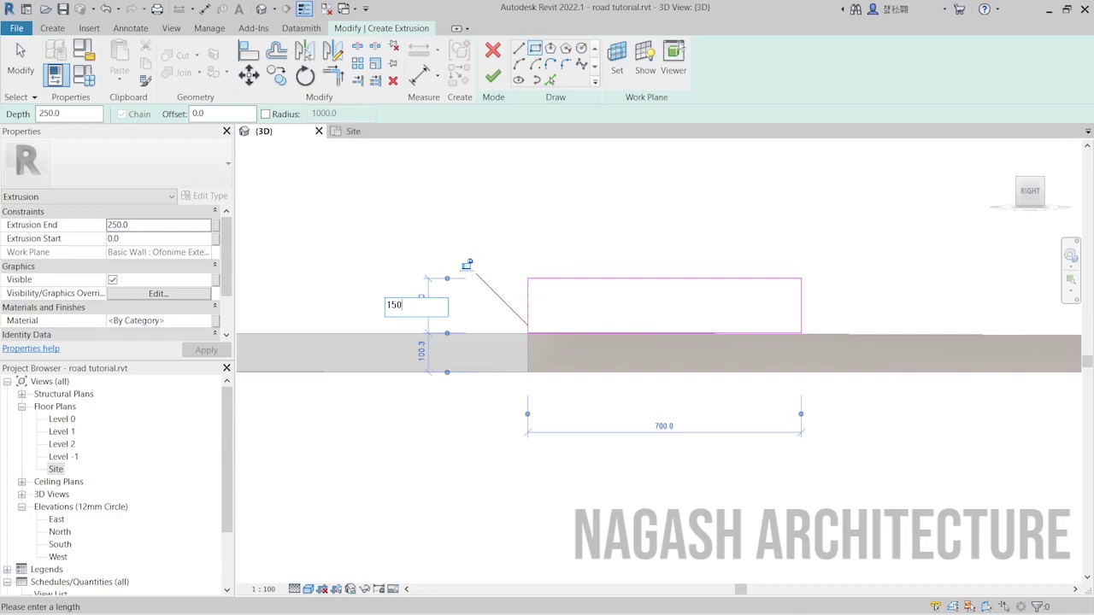
{"action": "key", "text": "Return"}
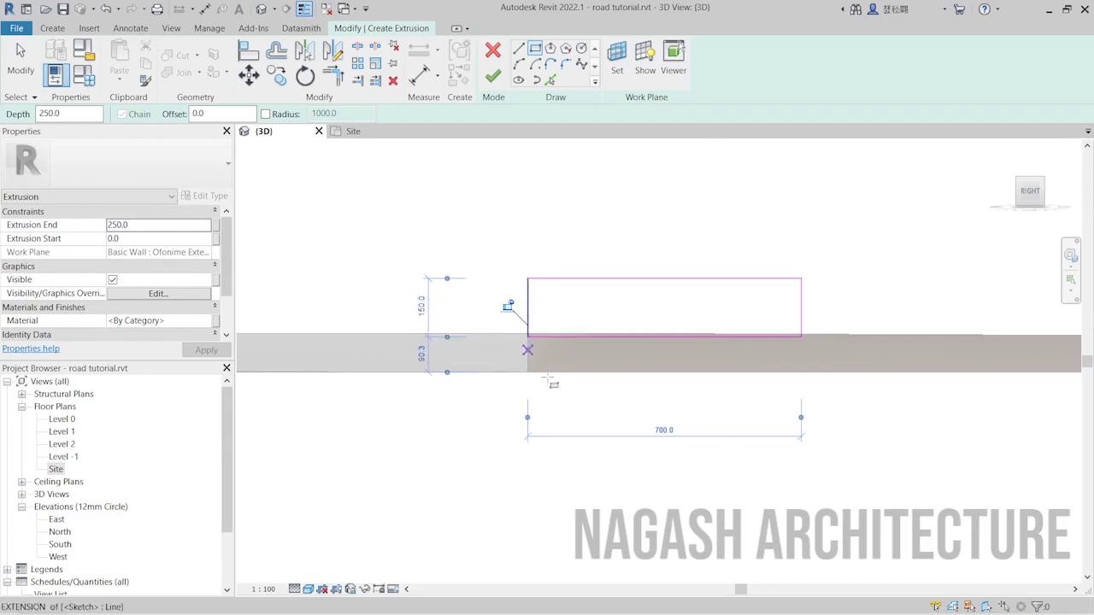
{"action": "left_click", "coordinate": [667, 431]}
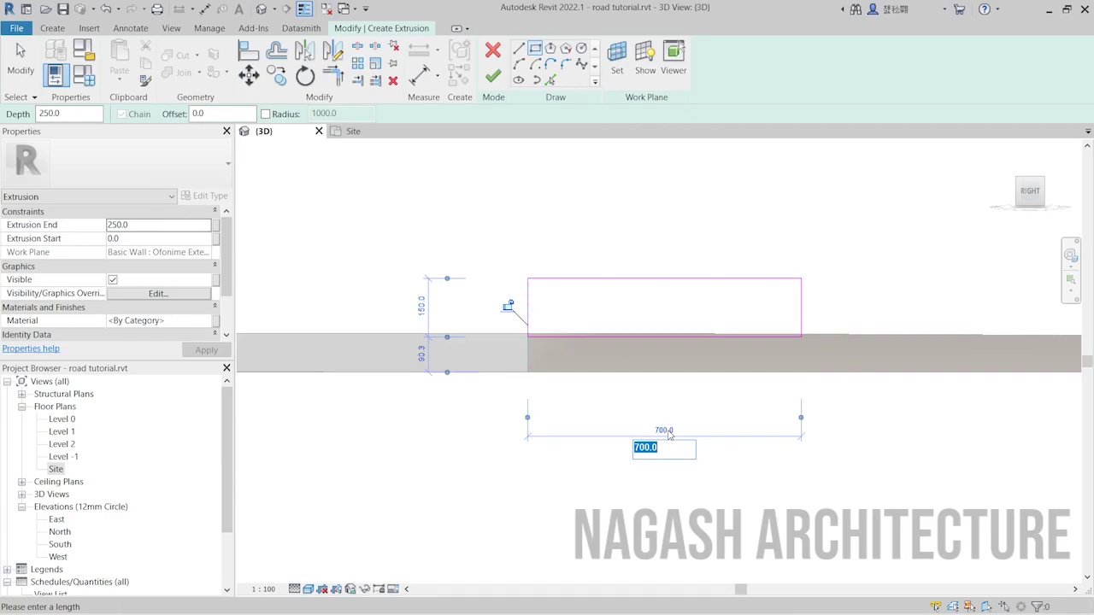
{"action": "type", "text": "750"}
{"action": "key", "text": "Return"}
{"action": "scroll", "coordinate": [649, 256], "scroll_direction": "up", "scroll_amount": 2}
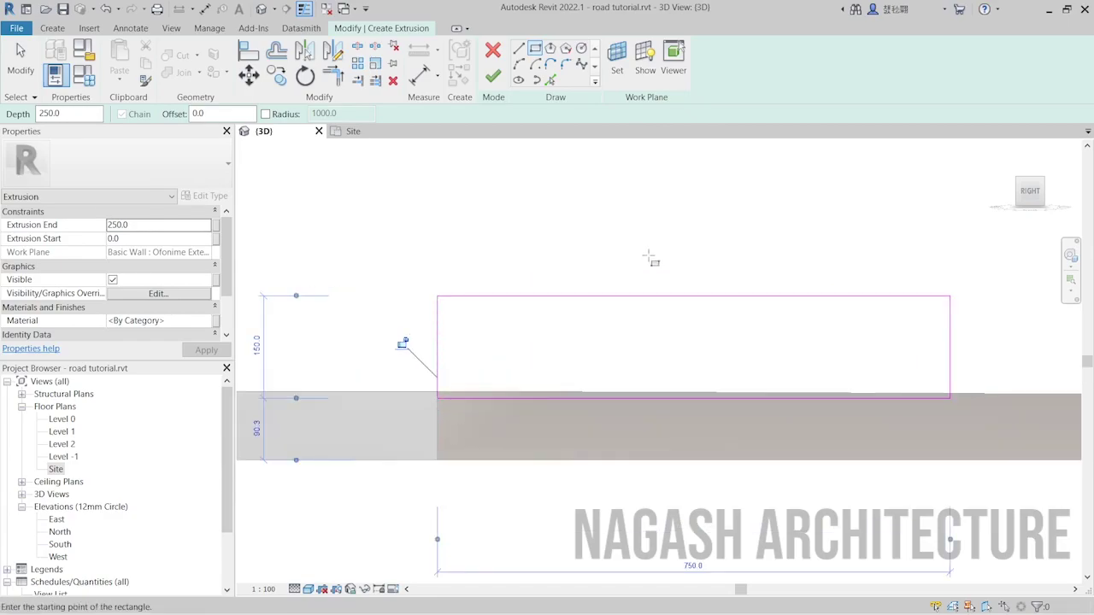
{"action": "scroll", "coordinate": [491, 226], "scroll_direction": "down", "scroll_amount": 4}
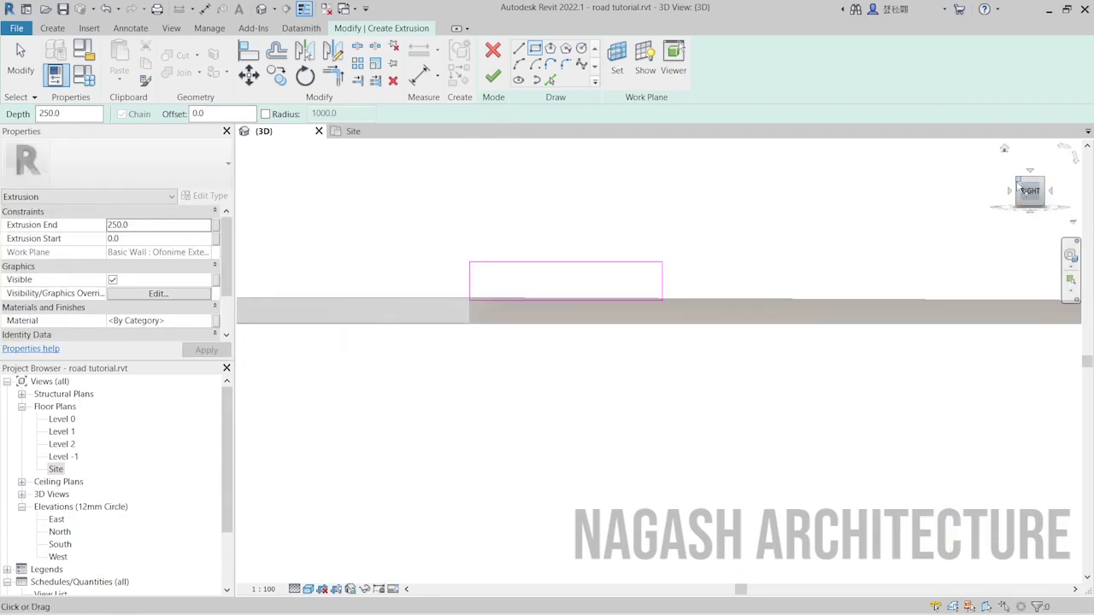
{"action": "left_click_drag", "start_coordinate": [1019, 188], "coordinate": [956, 215]}
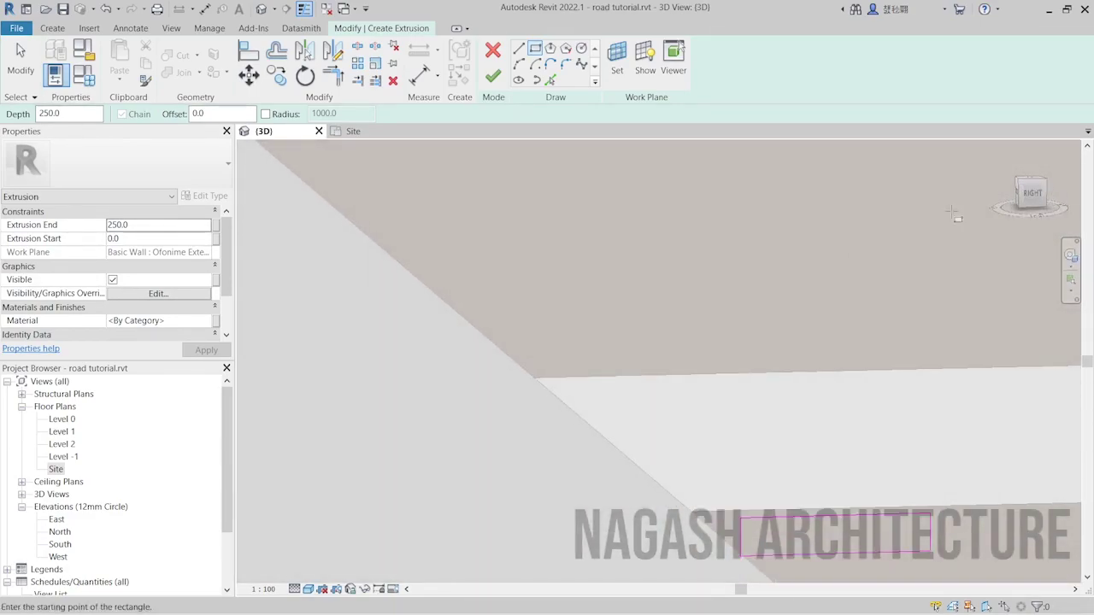
{"action": "left_click", "coordinate": [500, 82]}
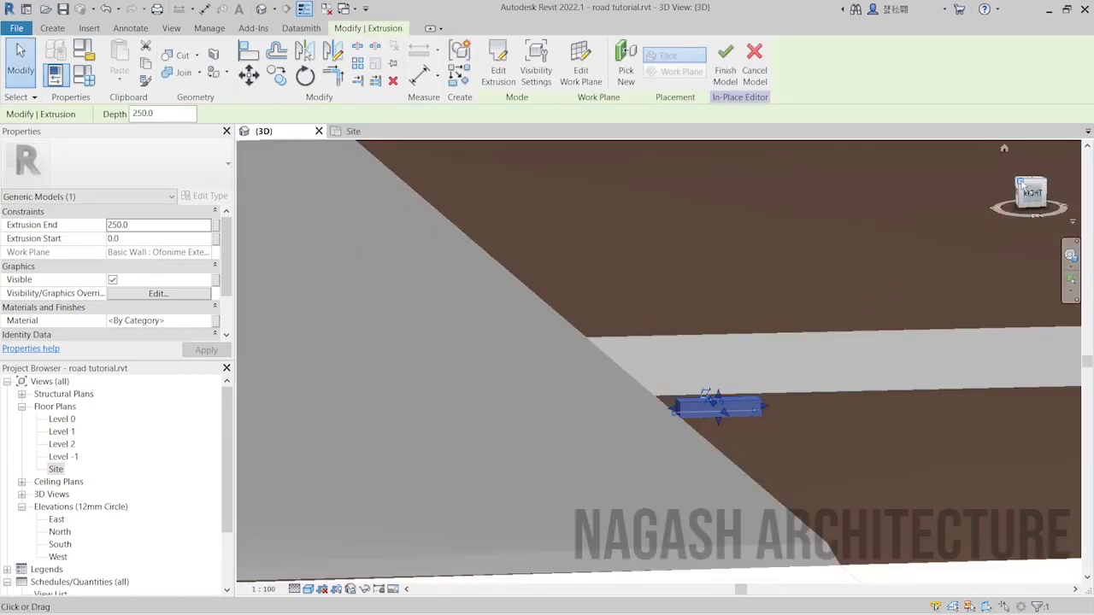
Step: Lengthen the curb extrusion and move it onto the road edge
{"action": "left_click_drag", "start_coordinate": [1021, 183], "coordinate": [828, 321]}
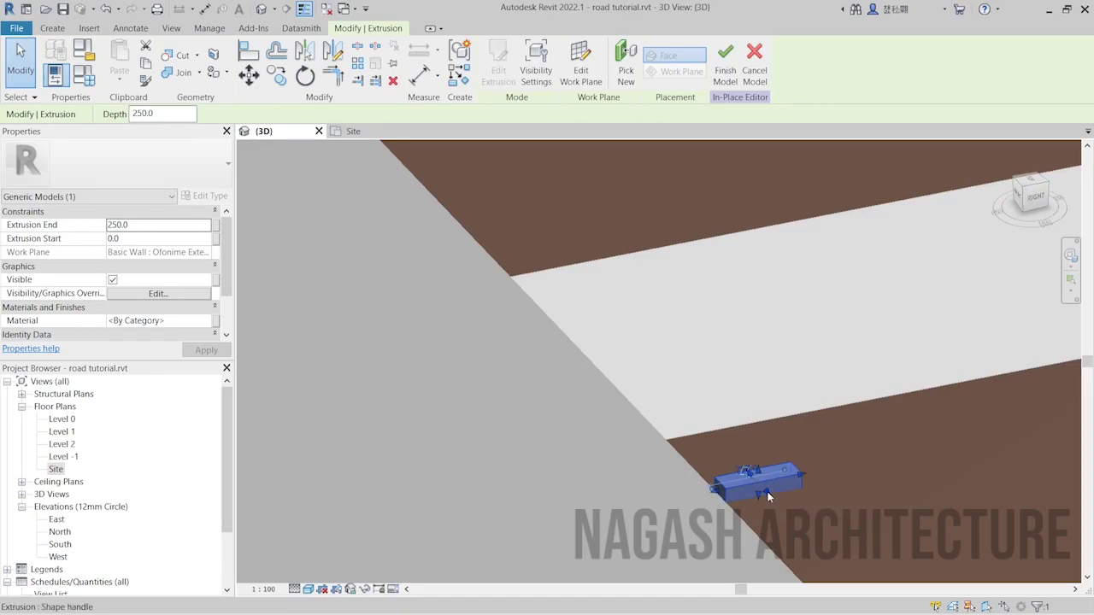
{"action": "left_click_drag", "start_coordinate": [768, 496], "coordinate": [852, 574]}
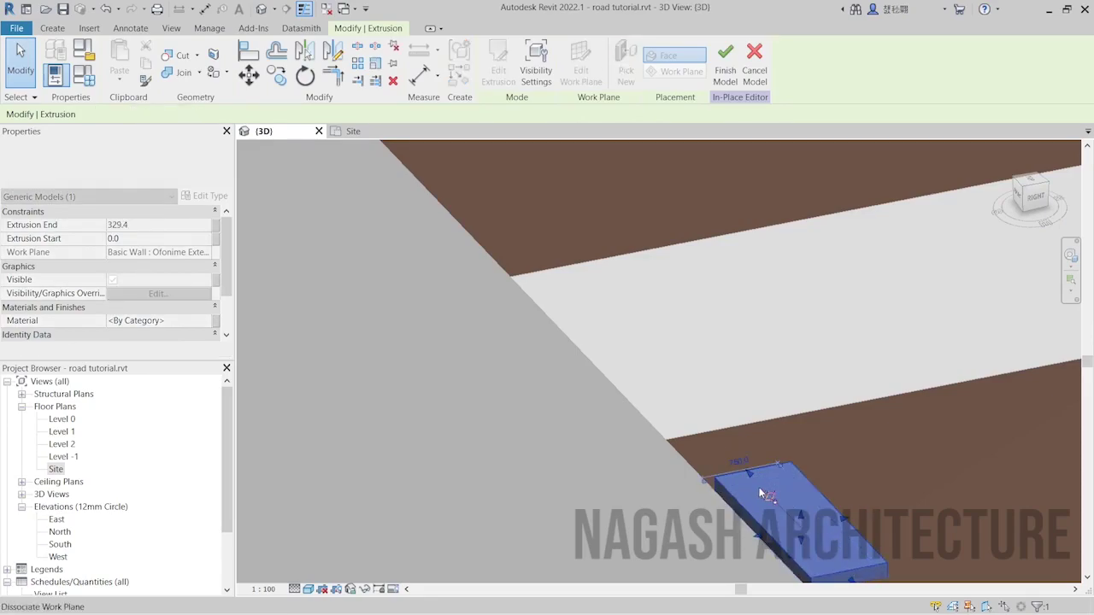
{"action": "left_click_drag", "start_coordinate": [749, 475], "coordinate": [691, 442]}
{"action": "middle_click_drag", "start_coordinate": [690, 443], "coordinate": [571, 494]}
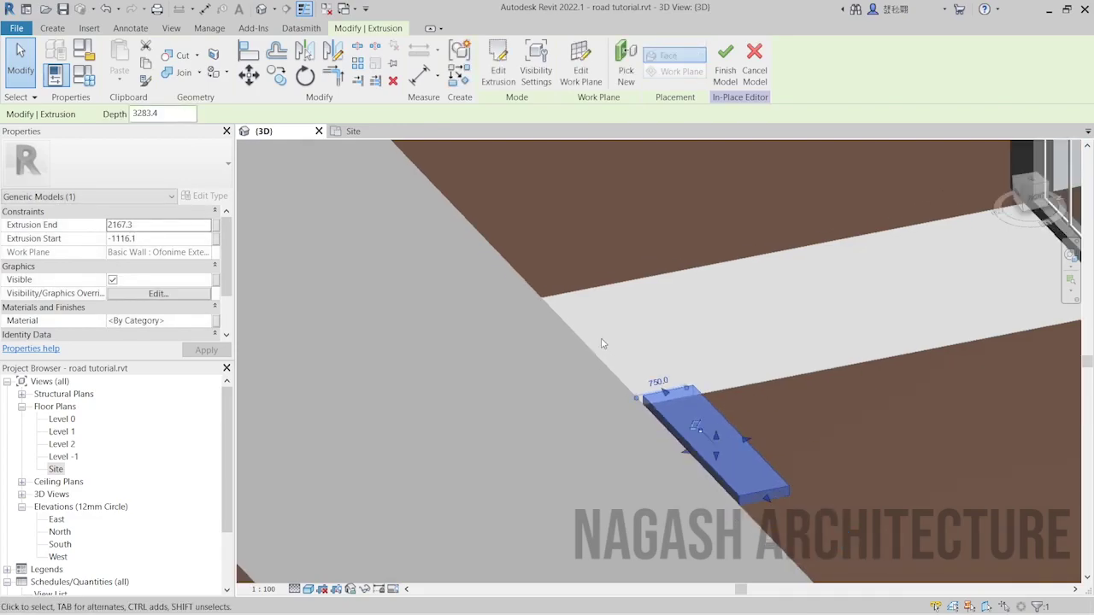
{"action": "scroll", "coordinate": [769, 527], "scroll_direction": "down", "scroll_amount": 2}
{"action": "scroll", "coordinate": [769, 527], "scroll_direction": "up", "scroll_amount": 1}
{"action": "scroll", "coordinate": [769, 527], "scroll_direction": "up", "scroll_amount": 1}
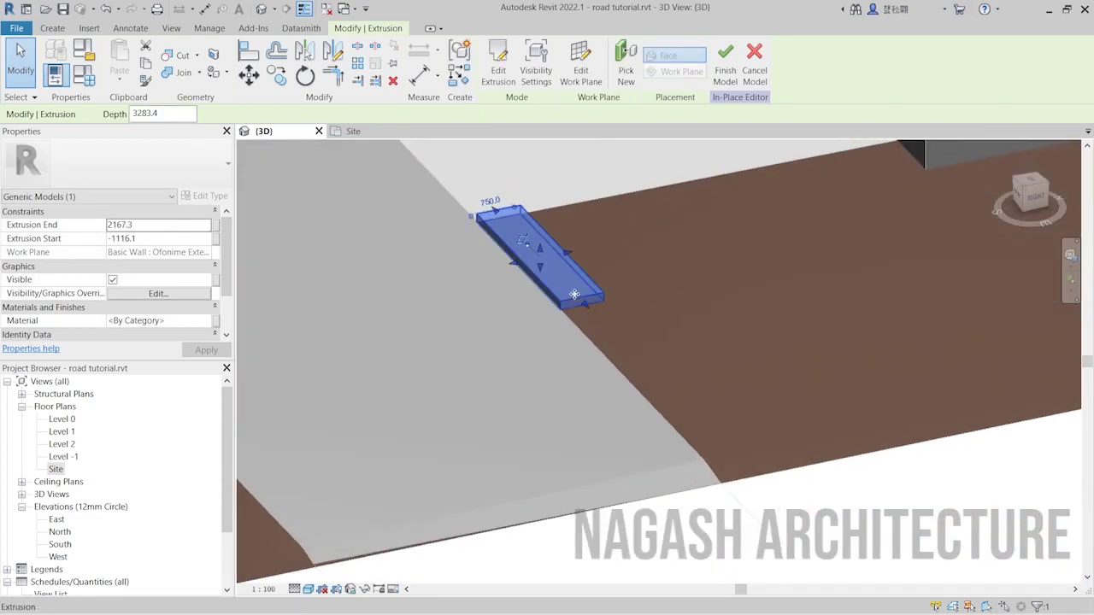
{"action": "left_click_drag", "start_coordinate": [586, 302], "coordinate": [733, 486]}
Step: Stretch the curb to reach the walkway, giving an extrusion end of 8558.0
{"action": "left_click", "coordinate": [760, 547]}
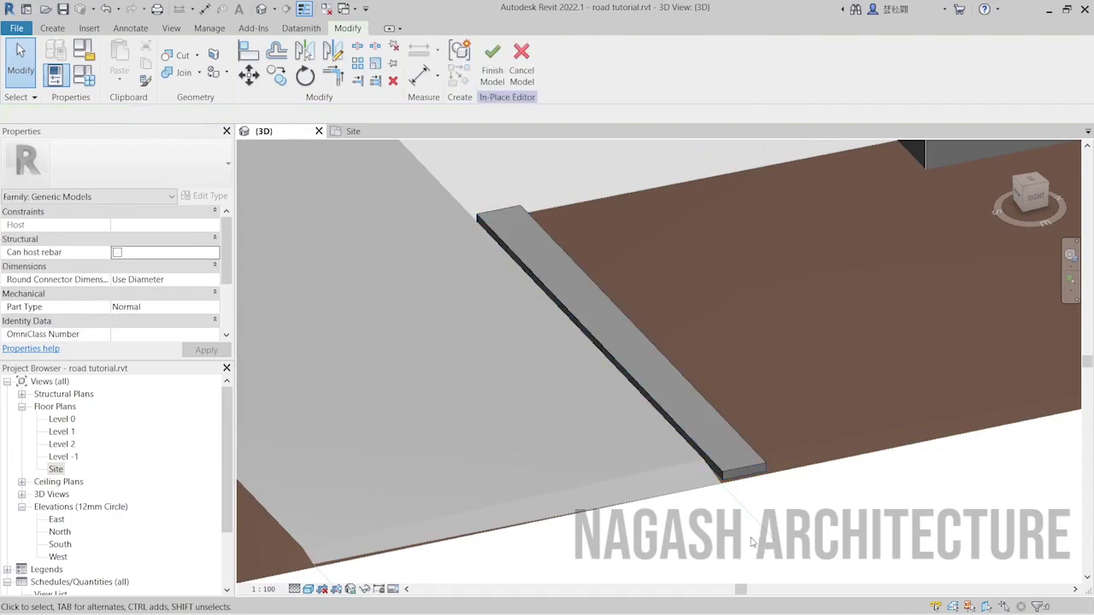
{"action": "scroll", "coordinate": [756, 543], "scroll_direction": "down", "scroll_amount": 3}
{"action": "scroll", "coordinate": [682, 449], "scroll_direction": "up", "scroll_amount": 3}
{"action": "scroll", "coordinate": [678, 449], "scroll_direction": "up", "scroll_amount": 2}
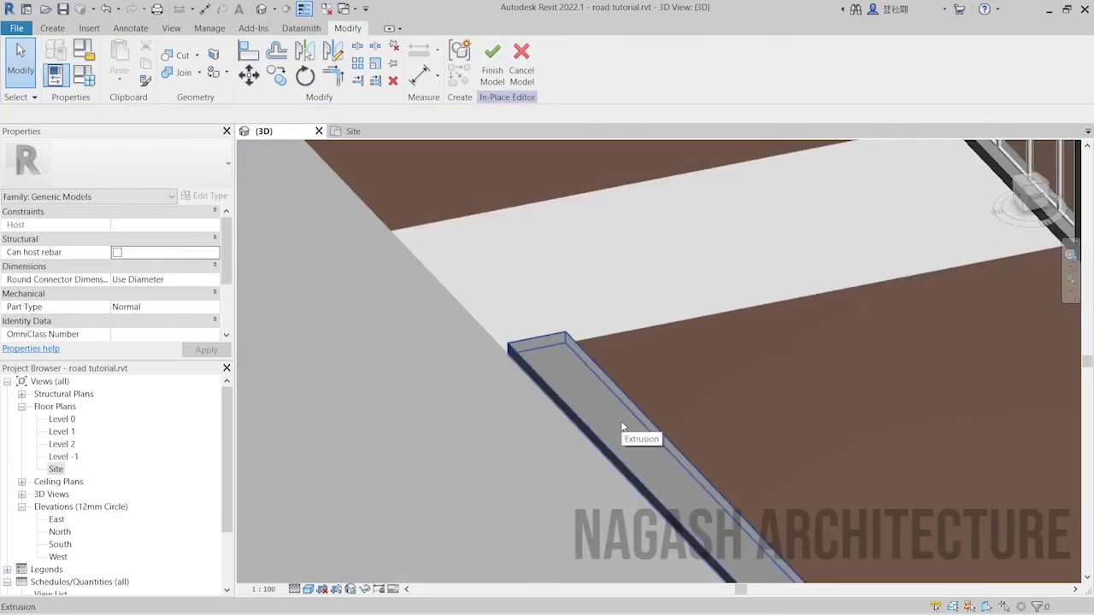
{"action": "left_click", "coordinate": [636, 431]}
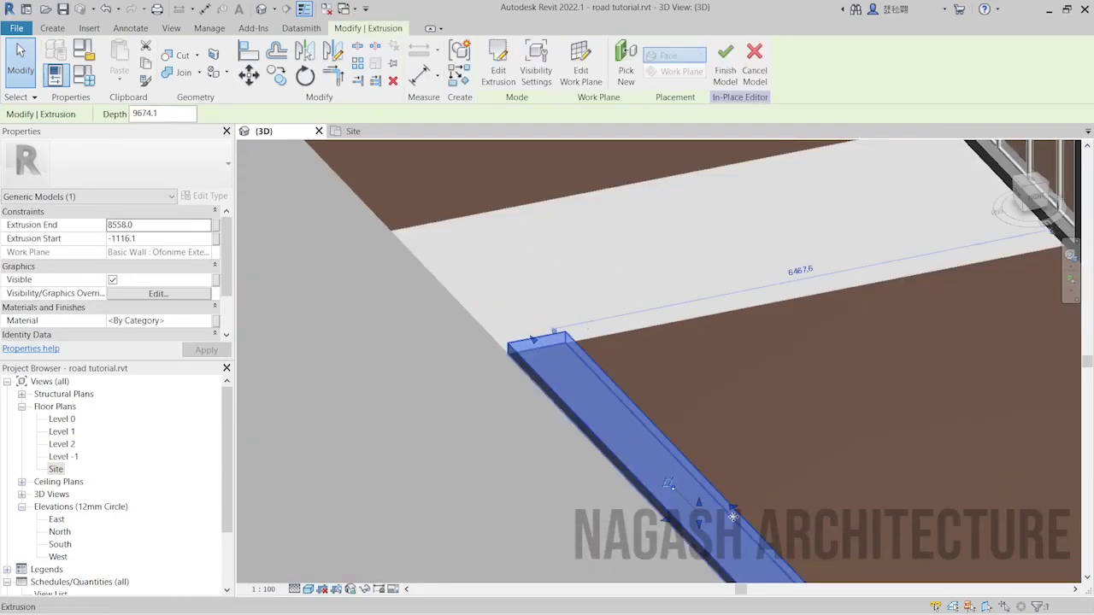
{"action": "mouse_move", "coordinate": [734, 512]}
{"action": "left_mouse_down"}
{"action": "mouse_move", "coordinate": [767, 501]}
{"action": "mouse_move", "coordinate": [755, 509]}
{"action": "left_mouse_up"}
{"action": "scroll", "coordinate": [705, 381], "scroll_direction": "down", "scroll_amount": 3}
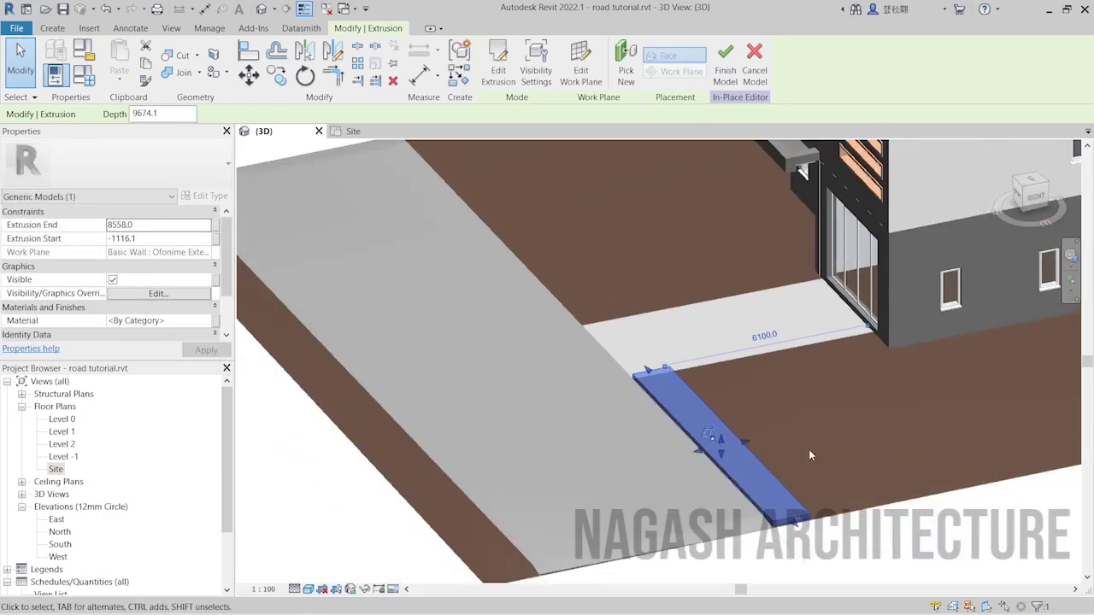
{"action": "scroll", "coordinate": [763, 418], "scroll_direction": "up", "scroll_amount": 2}
{"action": "left_click", "coordinate": [765, 425]}
{"action": "left_click", "coordinate": [726, 478]}
{"action": "left_click", "coordinate": [1017, 202]}
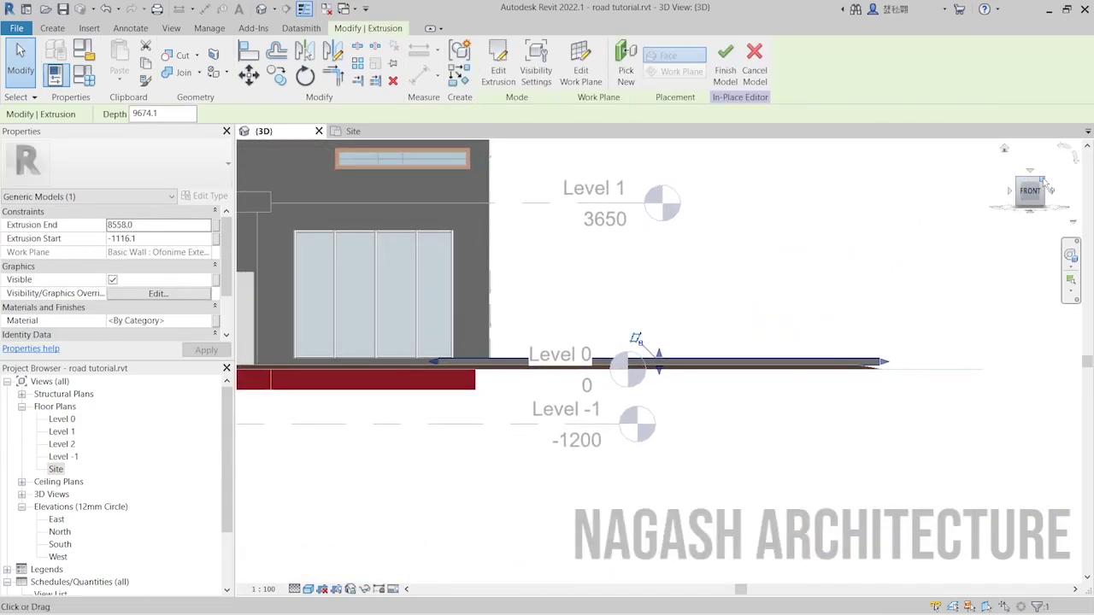
Step: In the front view, copy the curb extrusion using its end as the base point
{"action": "left_click_drag", "start_coordinate": [1044, 181], "coordinate": [1019, 209]}
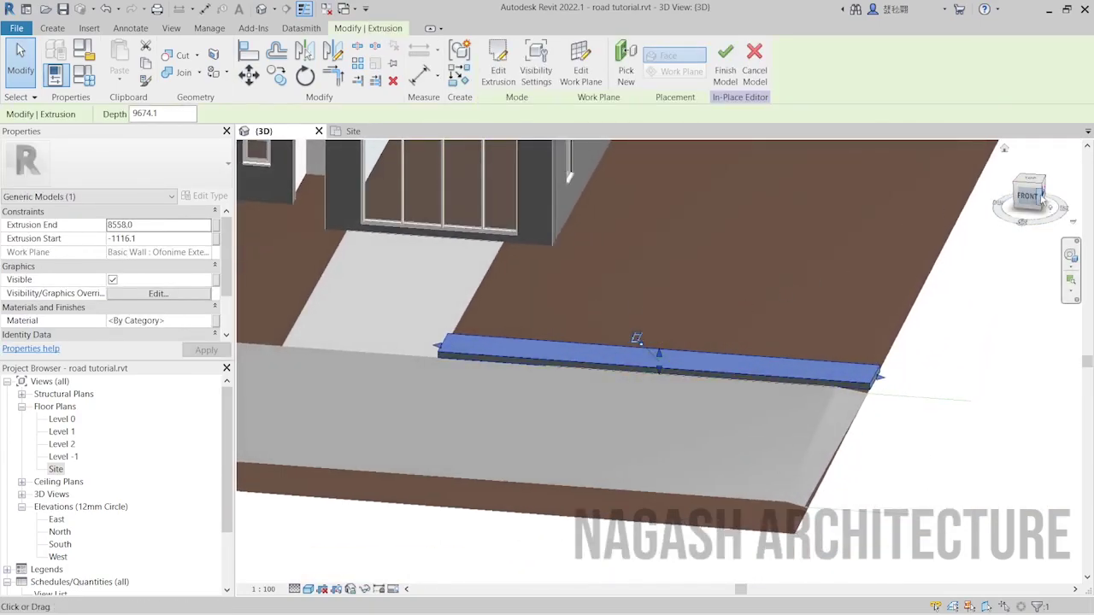
{"action": "left_click", "coordinate": [1039, 186]}
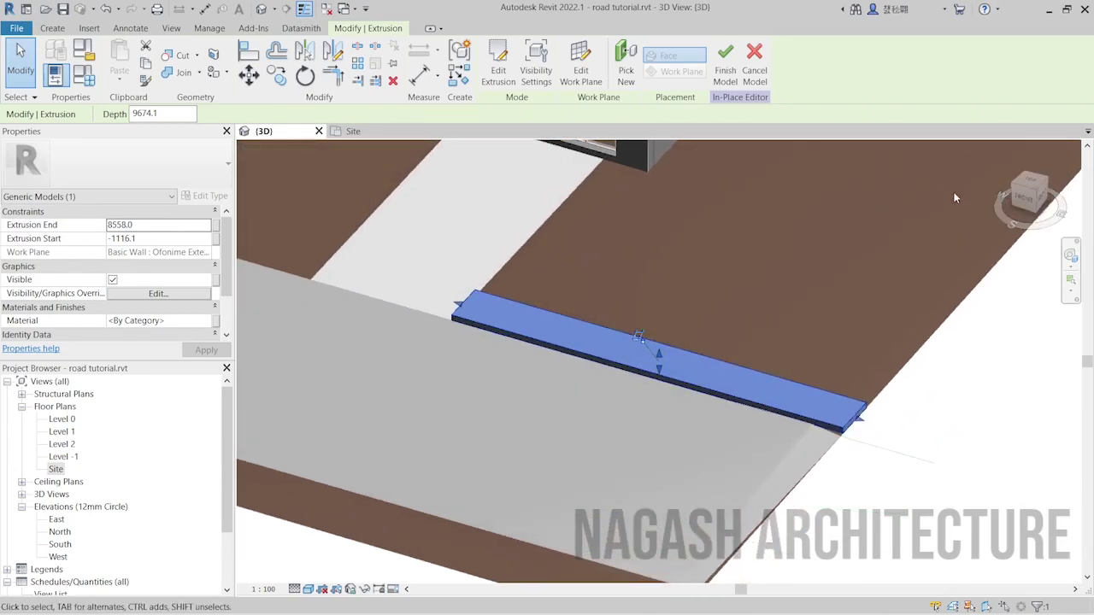
{"action": "left_click_drag", "start_coordinate": [1035, 191], "coordinate": [1004, 147]}
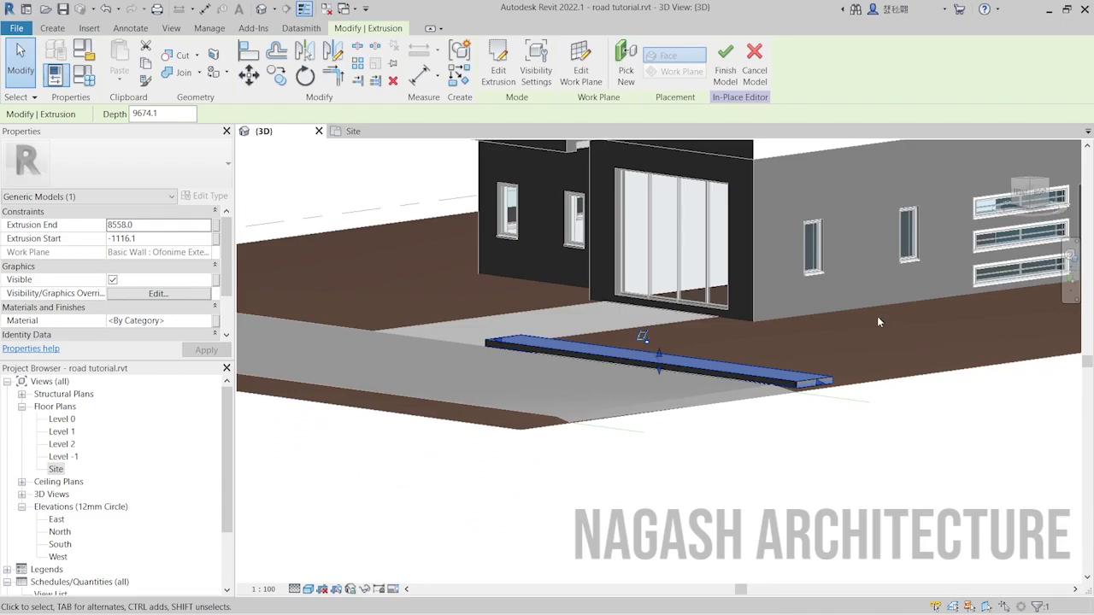
{"action": "left_click", "coordinate": [1030, 195]}
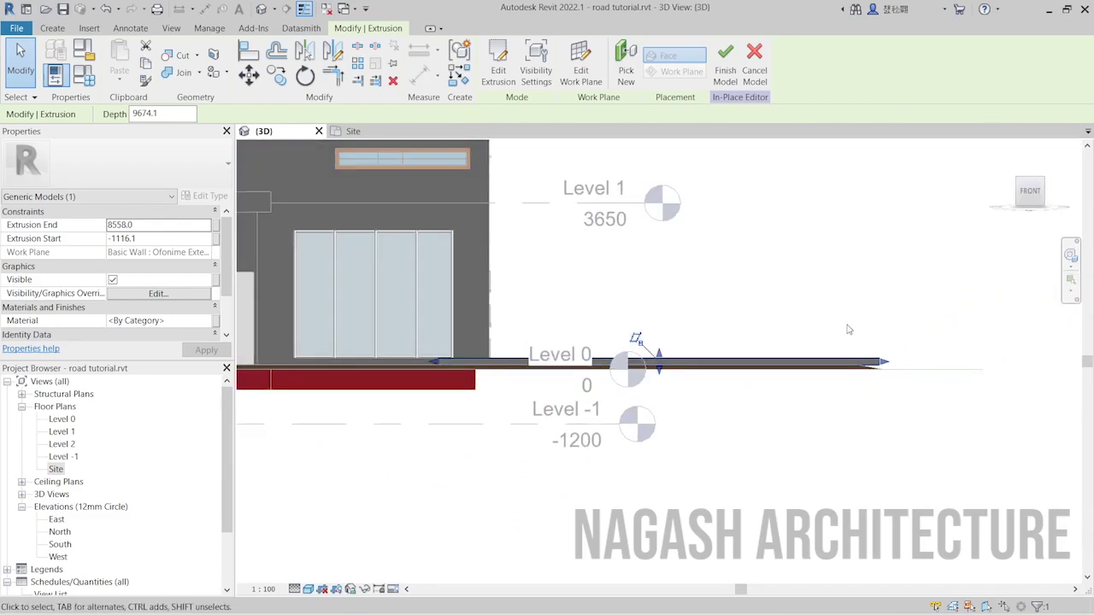
{"action": "scroll", "coordinate": [863, 324], "scroll_direction": "up", "scroll_amount": 2}
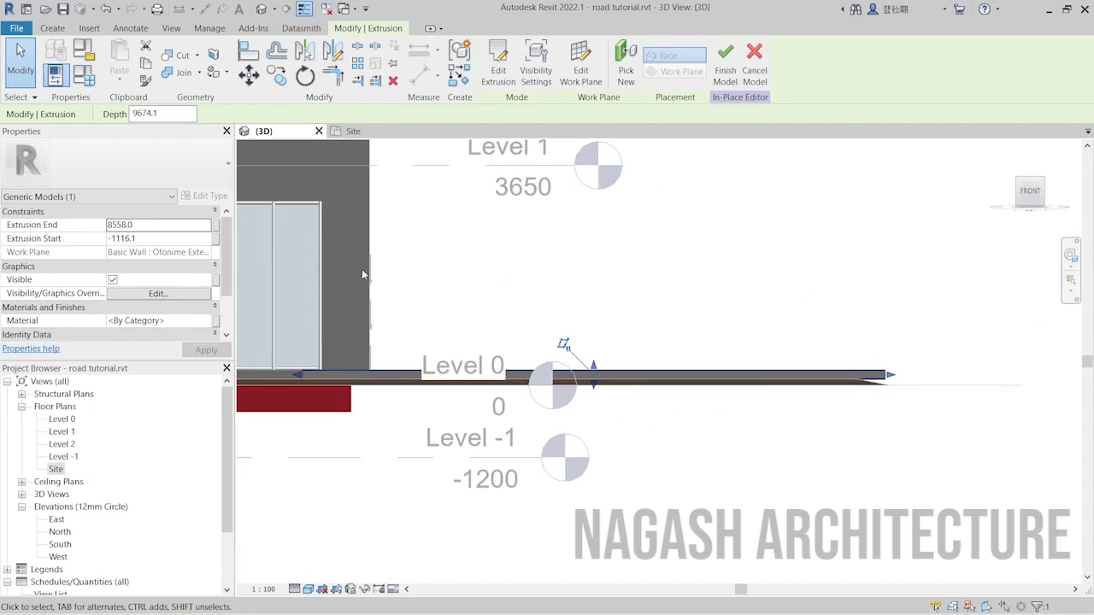
{"action": "left_click", "coordinate": [281, 81]}
{"action": "left_click", "coordinate": [891, 376]}
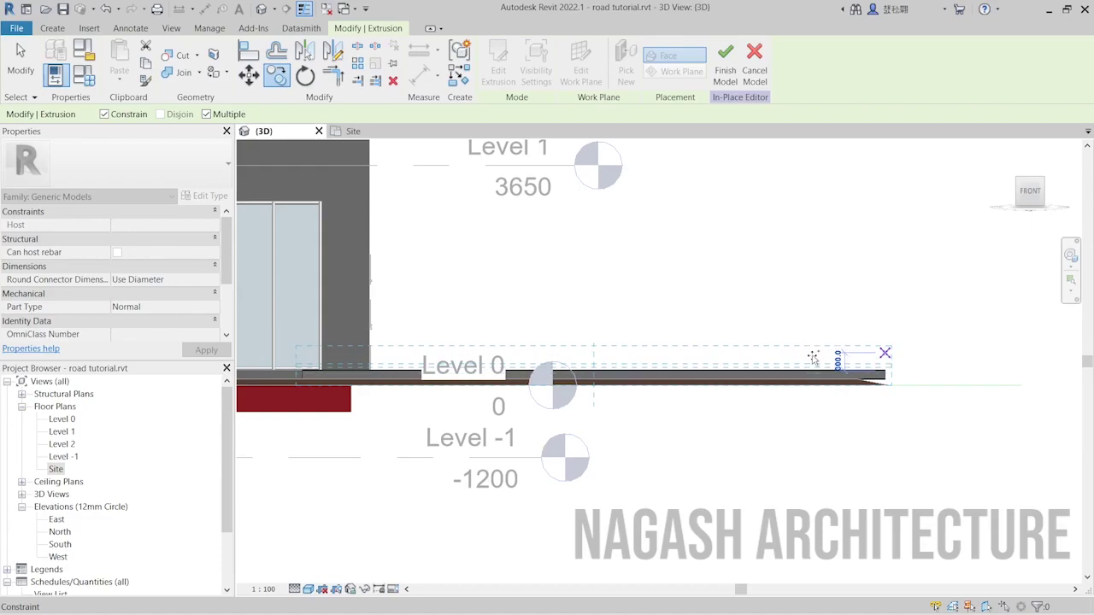
{"action": "left_click", "coordinate": [884, 364]}
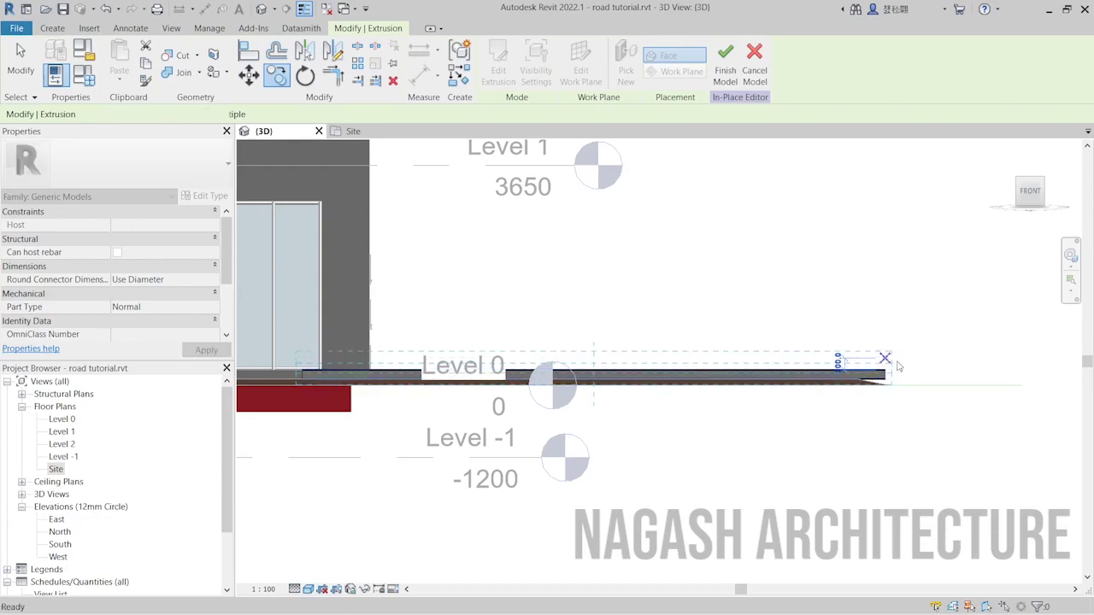
{"action": "scroll", "coordinate": [871, 414], "scroll_direction": "up", "scroll_amount": 5}
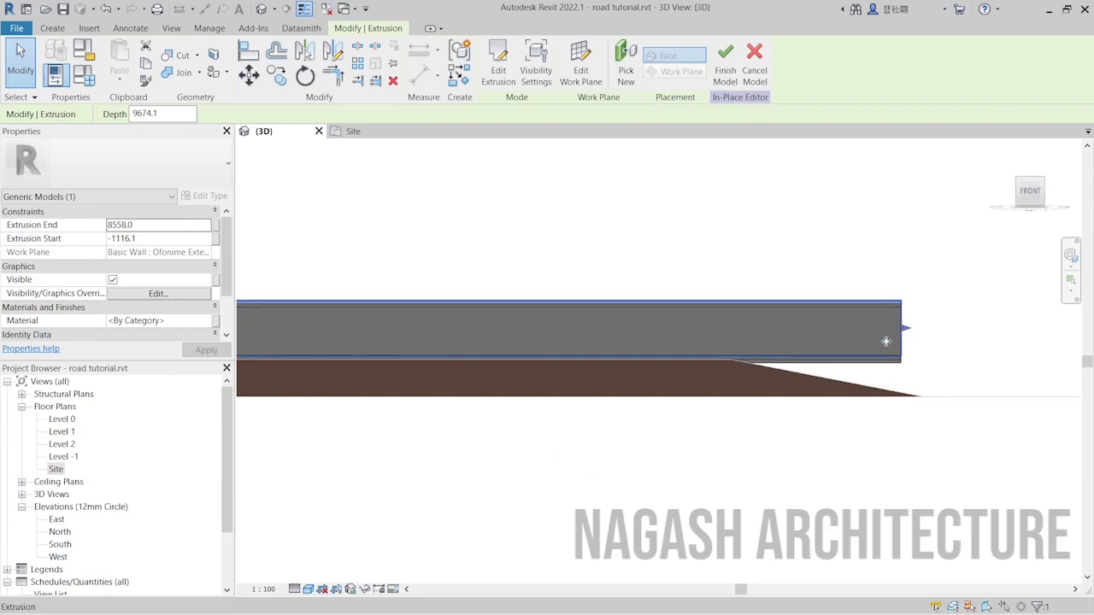
{"action": "scroll", "coordinate": [887, 340], "scroll_direction": "up", "scroll_amount": 3}
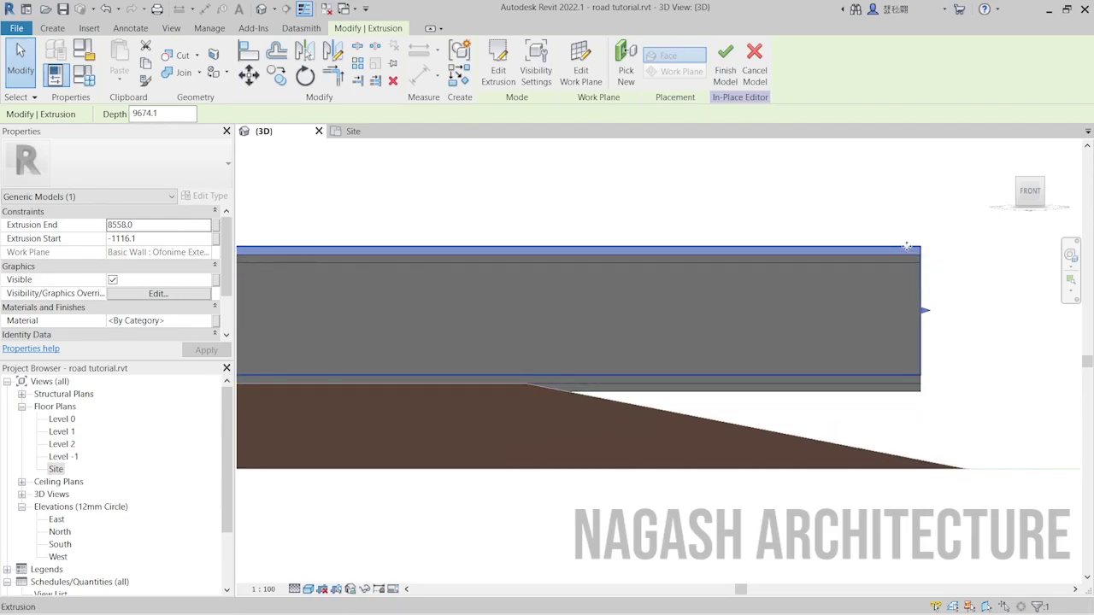
Step: Nudge the copied curb slightly lower and extend its extrusion end to 8700.7
{"action": "left_click_drag", "start_coordinate": [909, 251], "coordinate": [908, 259]}
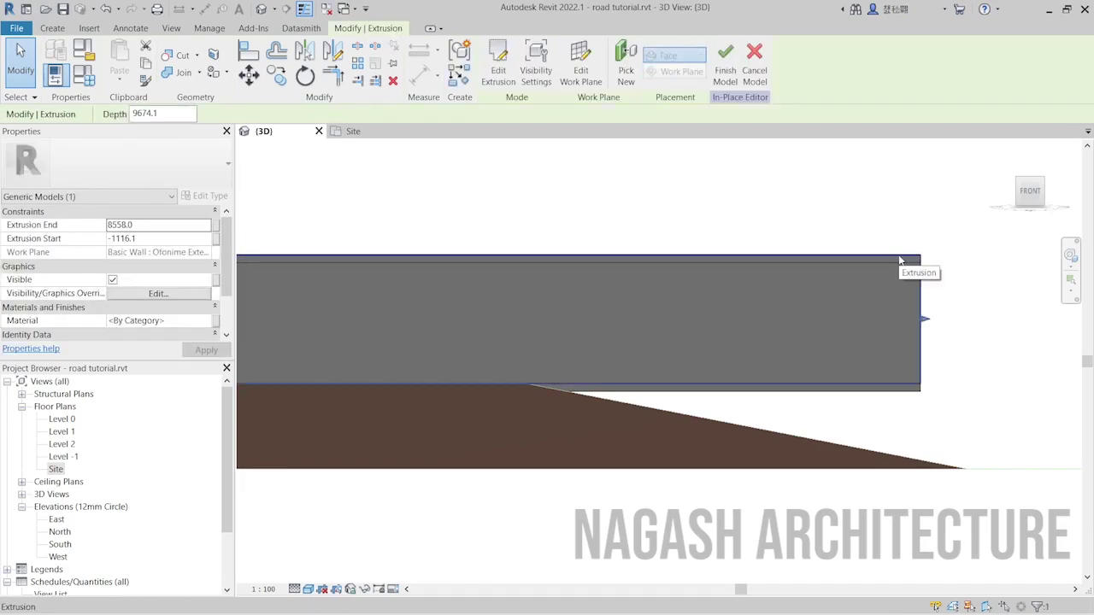
{"action": "left_click_drag", "start_coordinate": [924, 312], "coordinate": [1042, 334]}
{"action": "left_click", "coordinate": [1042, 334]}
{"action": "left_click_drag", "start_coordinate": [1030, 189], "coordinate": [1029, 208]}
{"action": "scroll", "coordinate": [902, 275], "scroll_direction": "down", "scroll_amount": 5}
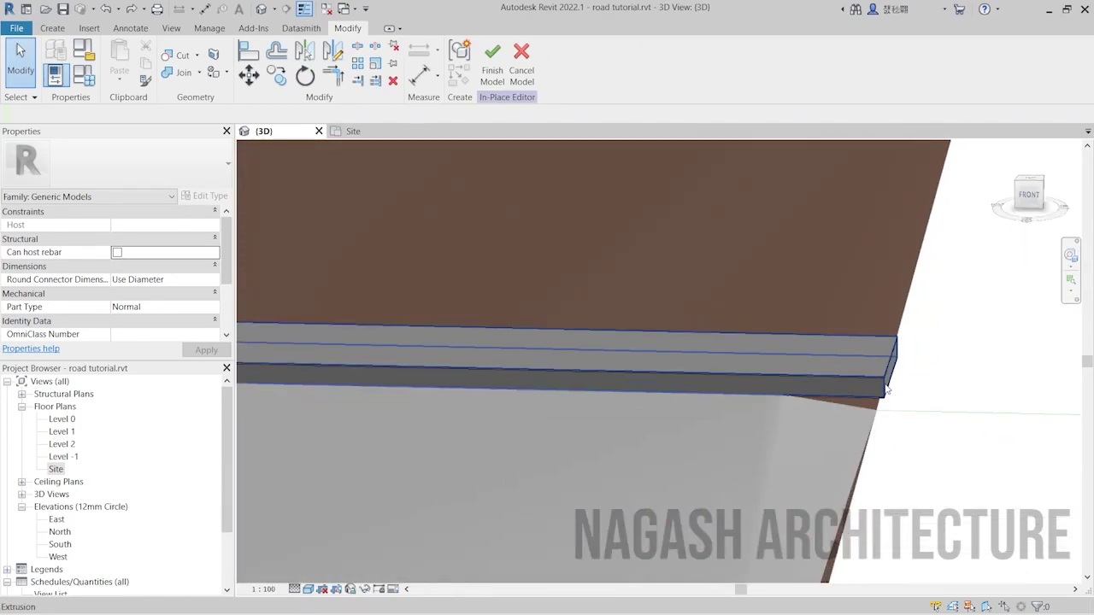
Step: Stretch the copied curb extrusion far left along the road edge
{"action": "left_click", "coordinate": [818, 376]}
{"action": "scroll", "coordinate": [745, 396], "scroll_direction": "down", "scroll_amount": 3}
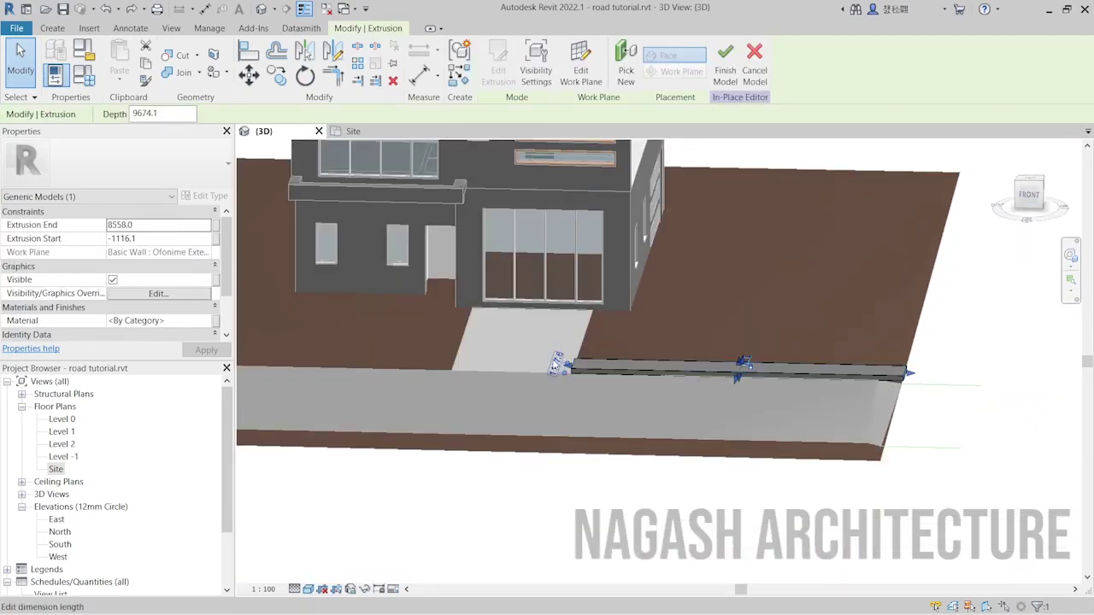
{"action": "scroll", "coordinate": [598, 373], "scroll_direction": "up", "scroll_amount": 3}
{"action": "left_click_drag", "start_coordinate": [598, 373], "coordinate": [524, 372]}
{"action": "scroll", "coordinate": [587, 403], "scroll_direction": "down", "scroll_amount": 4}
{"action": "scroll", "coordinate": [391, 391], "scroll_direction": "up", "scroll_amount": 5}
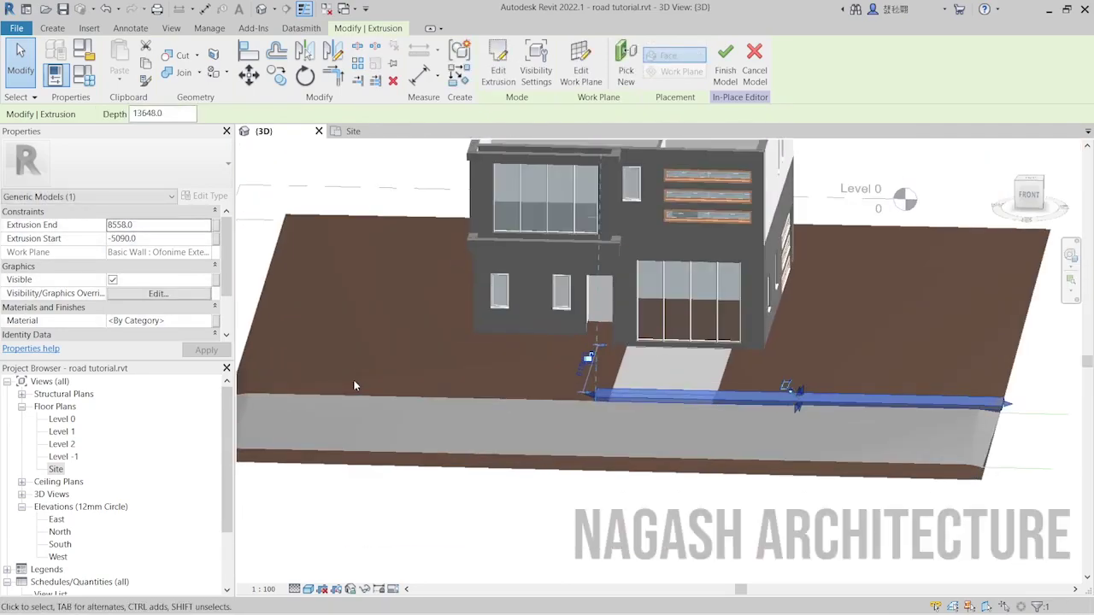
{"action": "left_click_drag", "start_coordinate": [774, 400], "coordinate": [313, 400]}
{"action": "scroll", "coordinate": [468, 399], "scroll_direction": "down", "scroll_amount": 3}
{"action": "scroll", "coordinate": [598, 359], "scroll_direction": "down", "scroll_amount": 2}
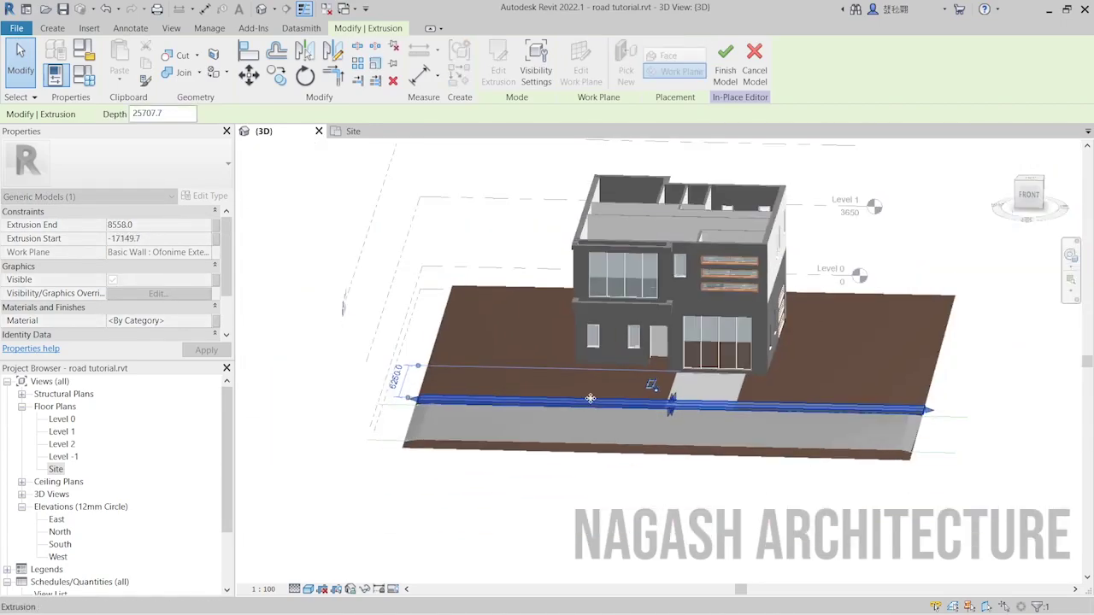
{"action": "left_click_drag", "start_coordinate": [929, 410], "coordinate": [664, 411]}
{"action": "scroll", "coordinate": [777, 389], "scroll_direction": "up", "scroll_amount": 3}
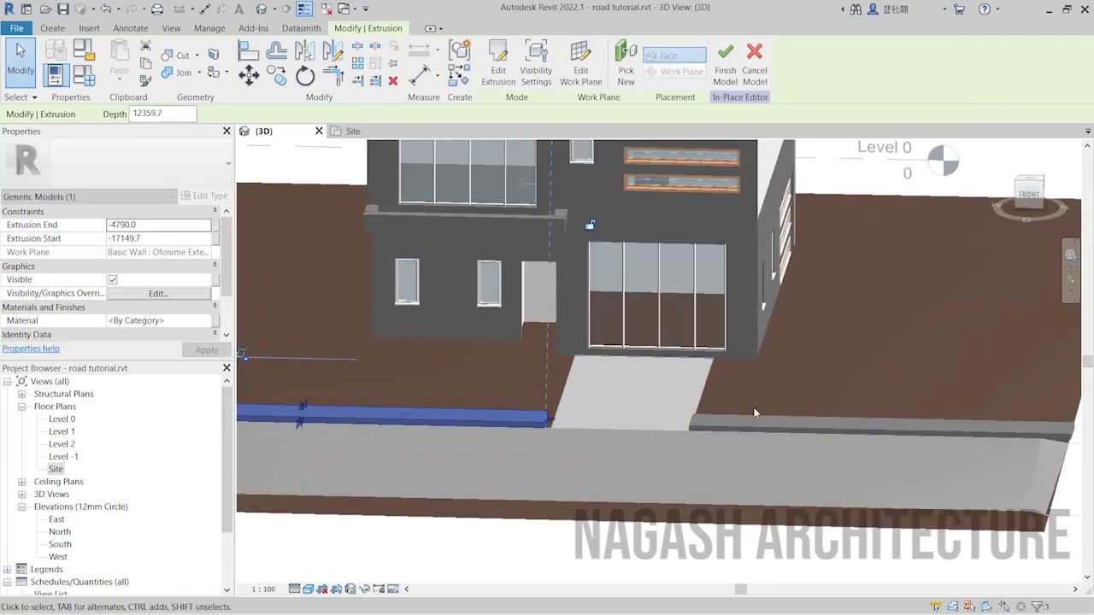
{"action": "key", "text": "Escape"}
Step: Pull the curb's end to the walkway edge, so it spans -17149.7 to -4565.1
{"action": "scroll", "coordinate": [560, 405], "scroll_direction": "up", "scroll_amount": 1}
{"action": "left_click", "coordinate": [549, 419]}
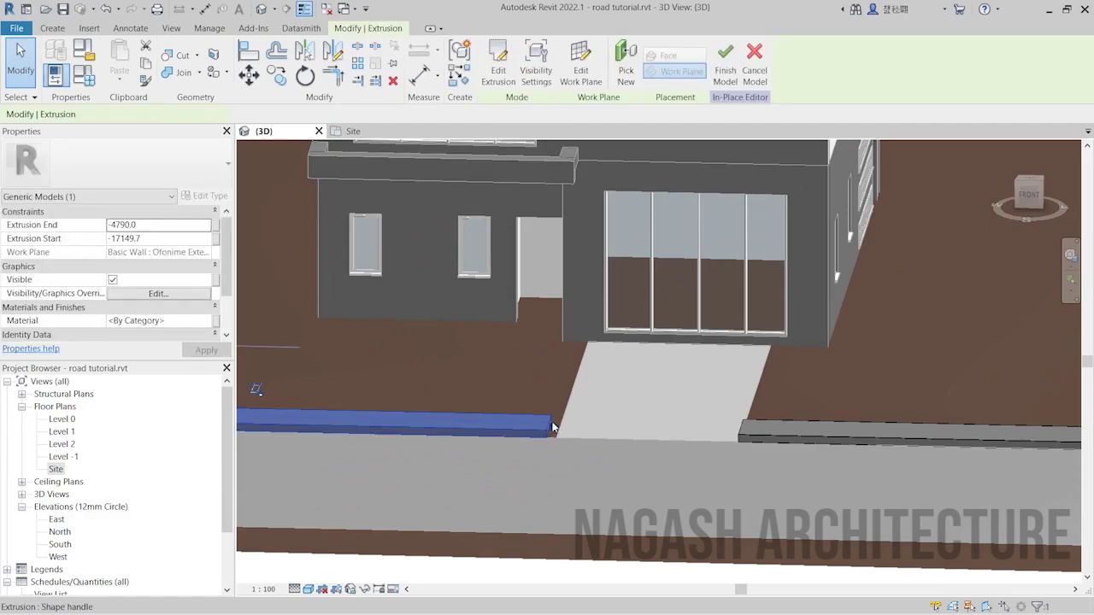
{"action": "left_click_drag", "start_coordinate": [553, 425], "coordinate": [564, 425]}
{"action": "key", "text": "Escape"}
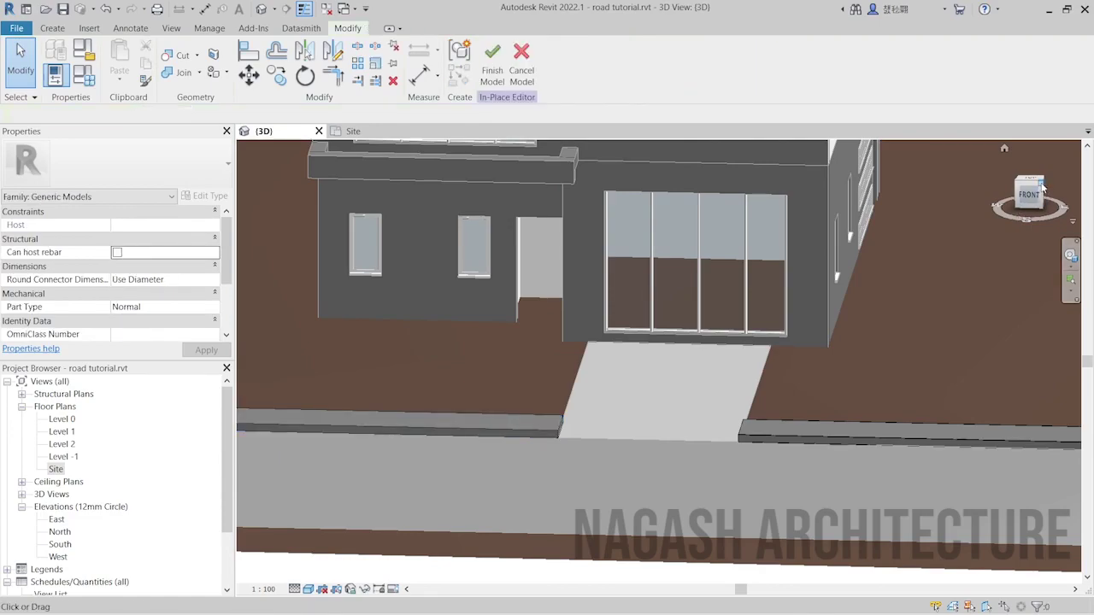
{"action": "left_click_drag", "start_coordinate": [1041, 187], "coordinate": [918, 196]}
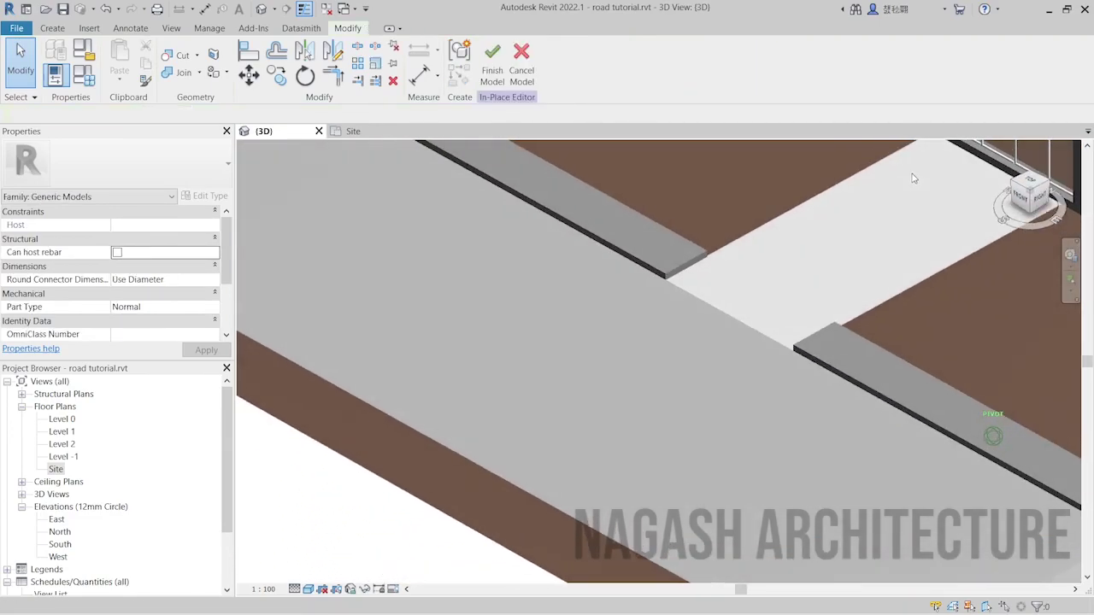
{"action": "scroll", "coordinate": [922, 335], "scroll_direction": "down", "scroll_amount": 5}
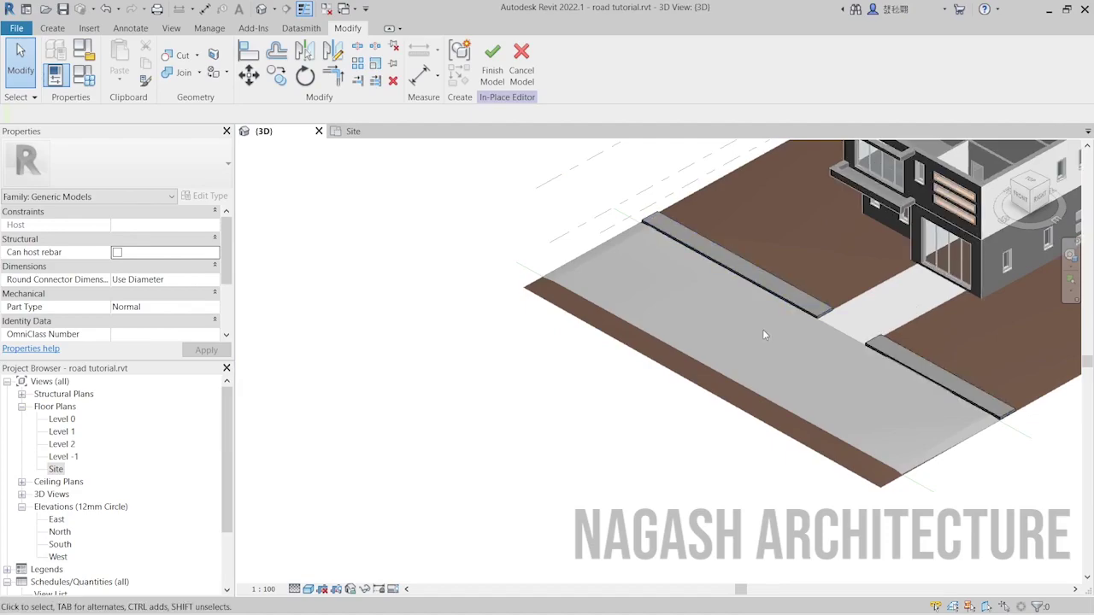
{"action": "scroll", "coordinate": [762, 329], "scroll_direction": "down", "scroll_amount": 1}
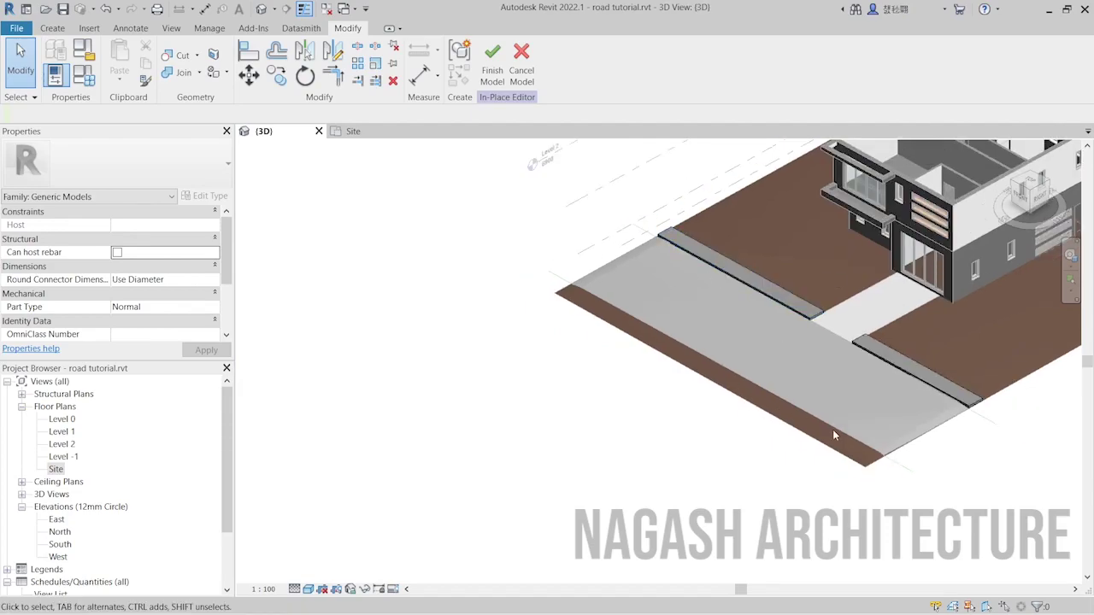
{"action": "scroll", "coordinate": [751, 394], "scroll_direction": "down", "scroll_amount": 2}
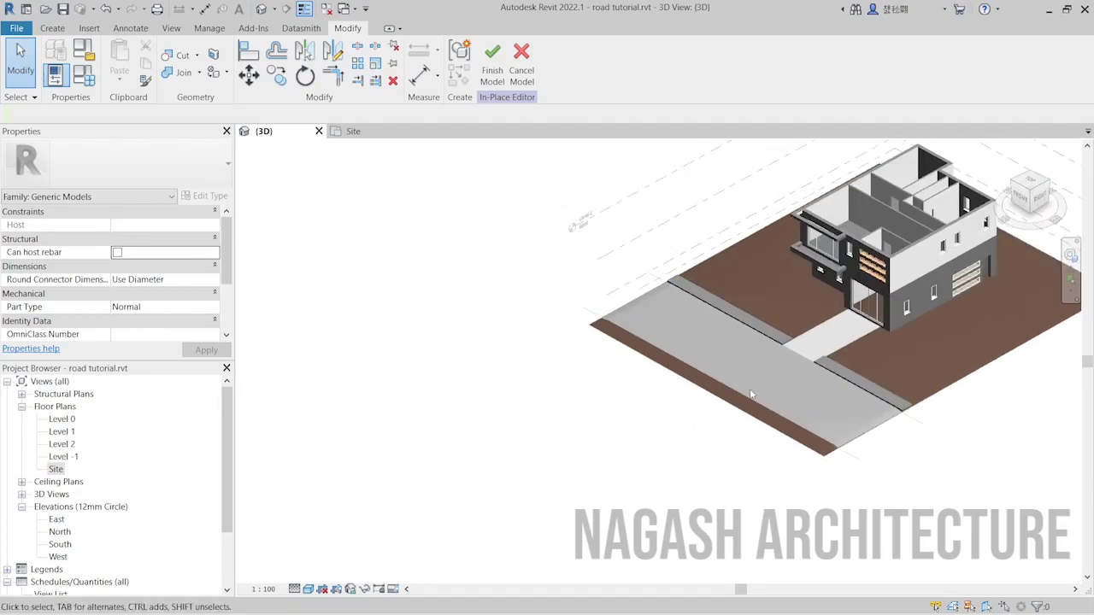
{"action": "scroll", "coordinate": [947, 151], "scroll_direction": "up", "scroll_amount": 2}
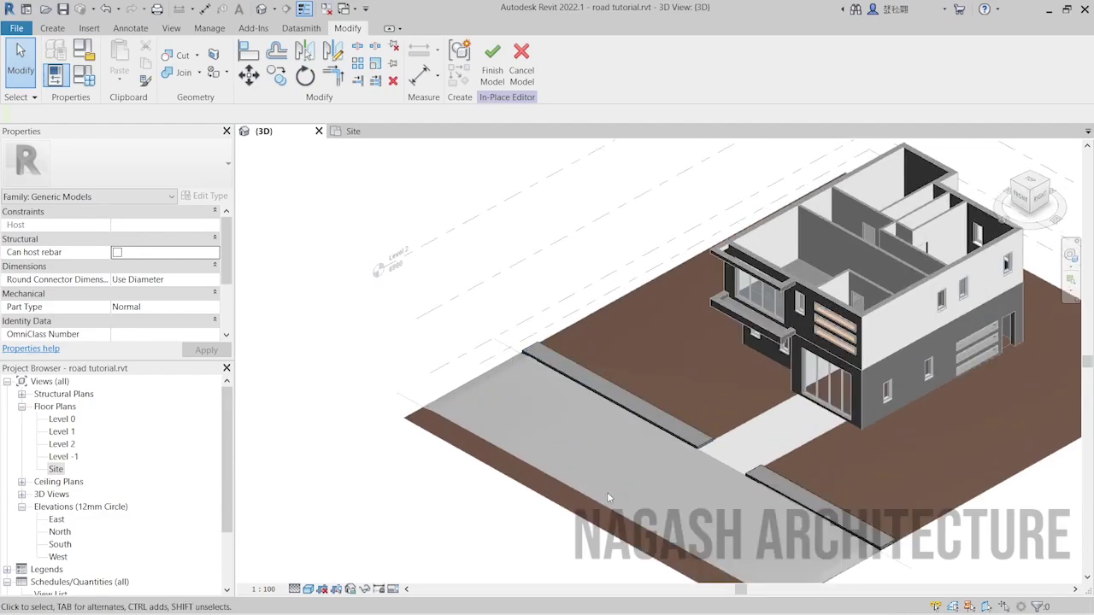
{"action": "scroll", "coordinate": [903, 521], "scroll_direction": "down", "scroll_amount": 3}
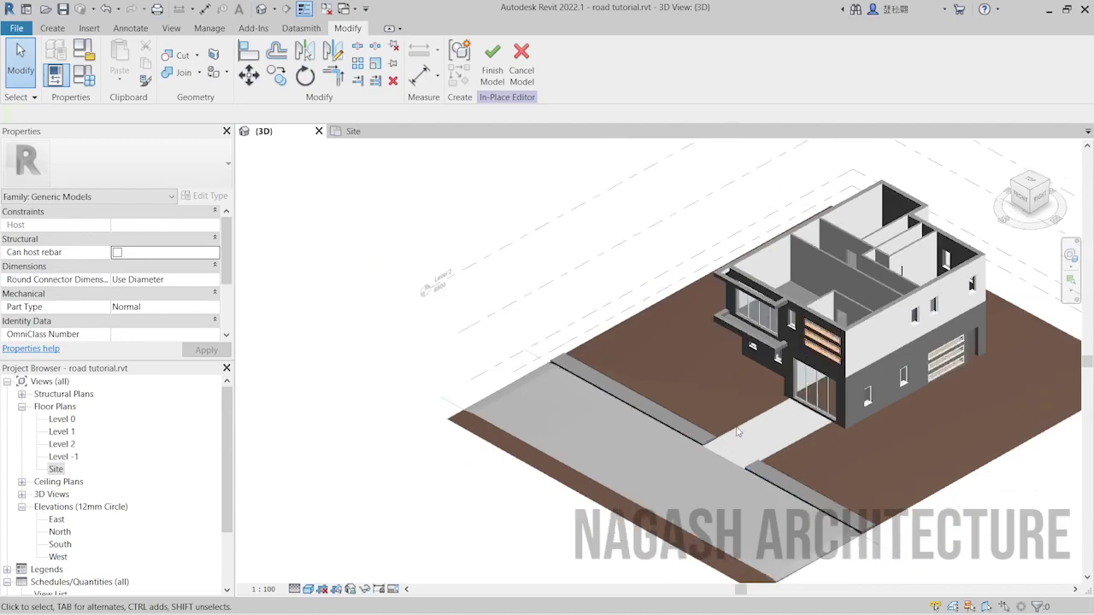
{"action": "scroll", "coordinate": [982, 453], "scroll_direction": "up", "scroll_amount": 3}
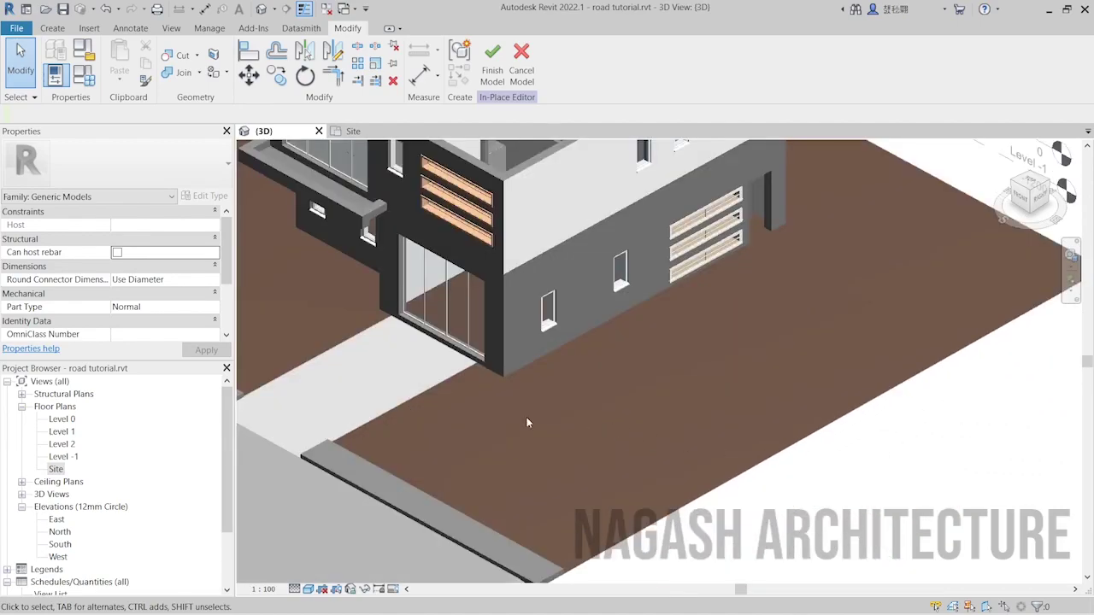
{"action": "scroll", "coordinate": [678, 409], "scroll_direction": "down", "scroll_amount": 1}
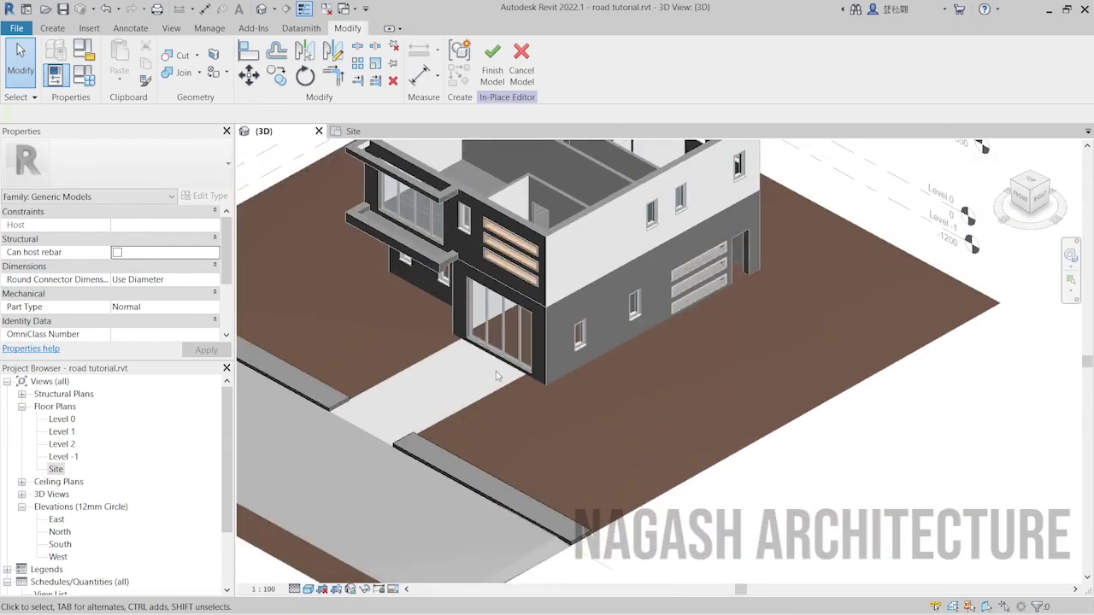
{"action": "scroll", "coordinate": [541, 390], "scroll_direction": "down", "scroll_amount": 2}
{"action": "scroll", "coordinate": [551, 366], "scroll_direction": "down", "scroll_amount": 1}
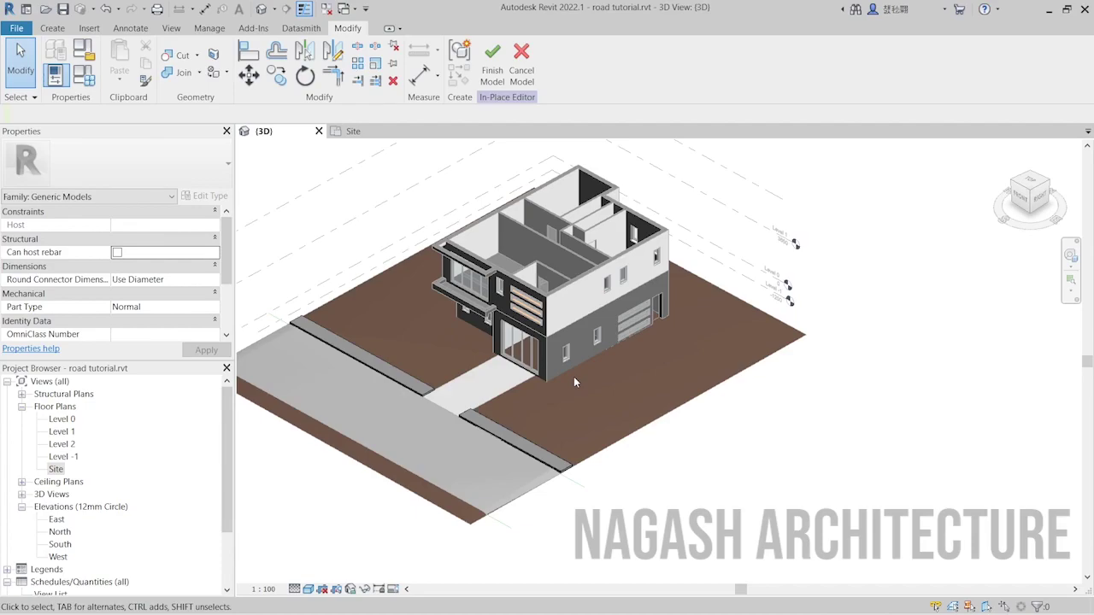
{"action": "key", "text": "alt"}
{"action": "scroll", "coordinate": [573, 382], "scroll_direction": "down", "scroll_amount": 4}
{"action": "key", "text": "alt"}
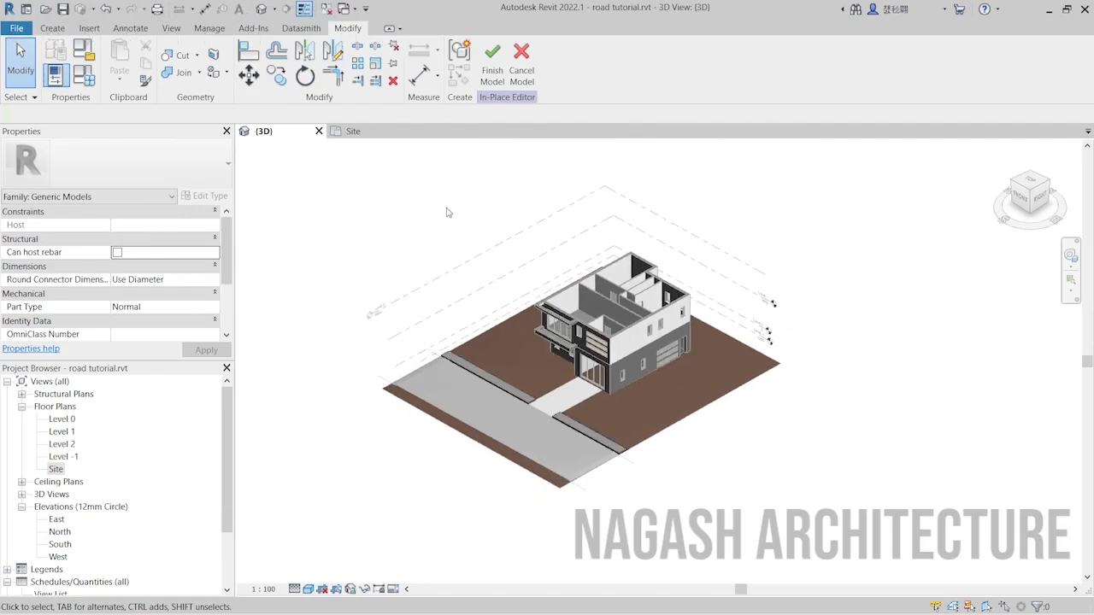